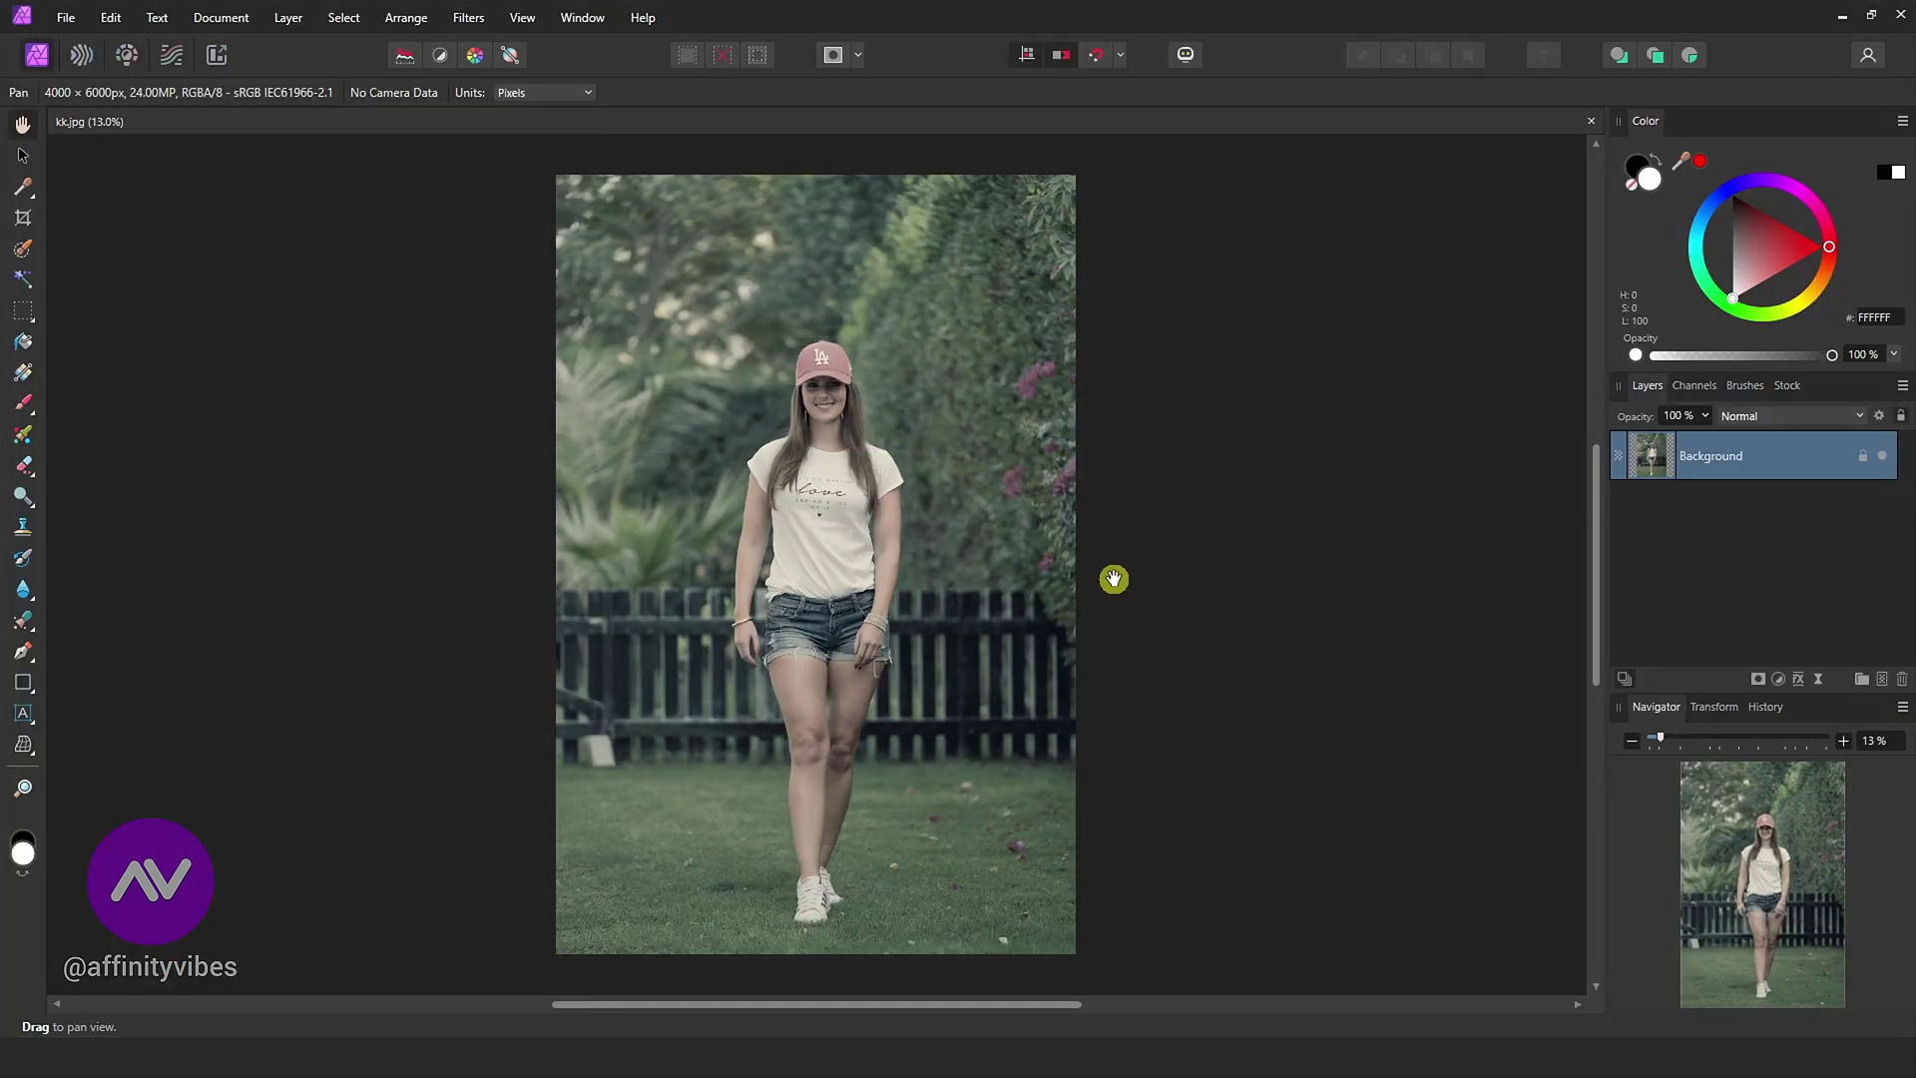
scroll(1113, 579, up, 2)
scroll(1114, 580, up, 2)
scroll(1113, 580, up, 3)
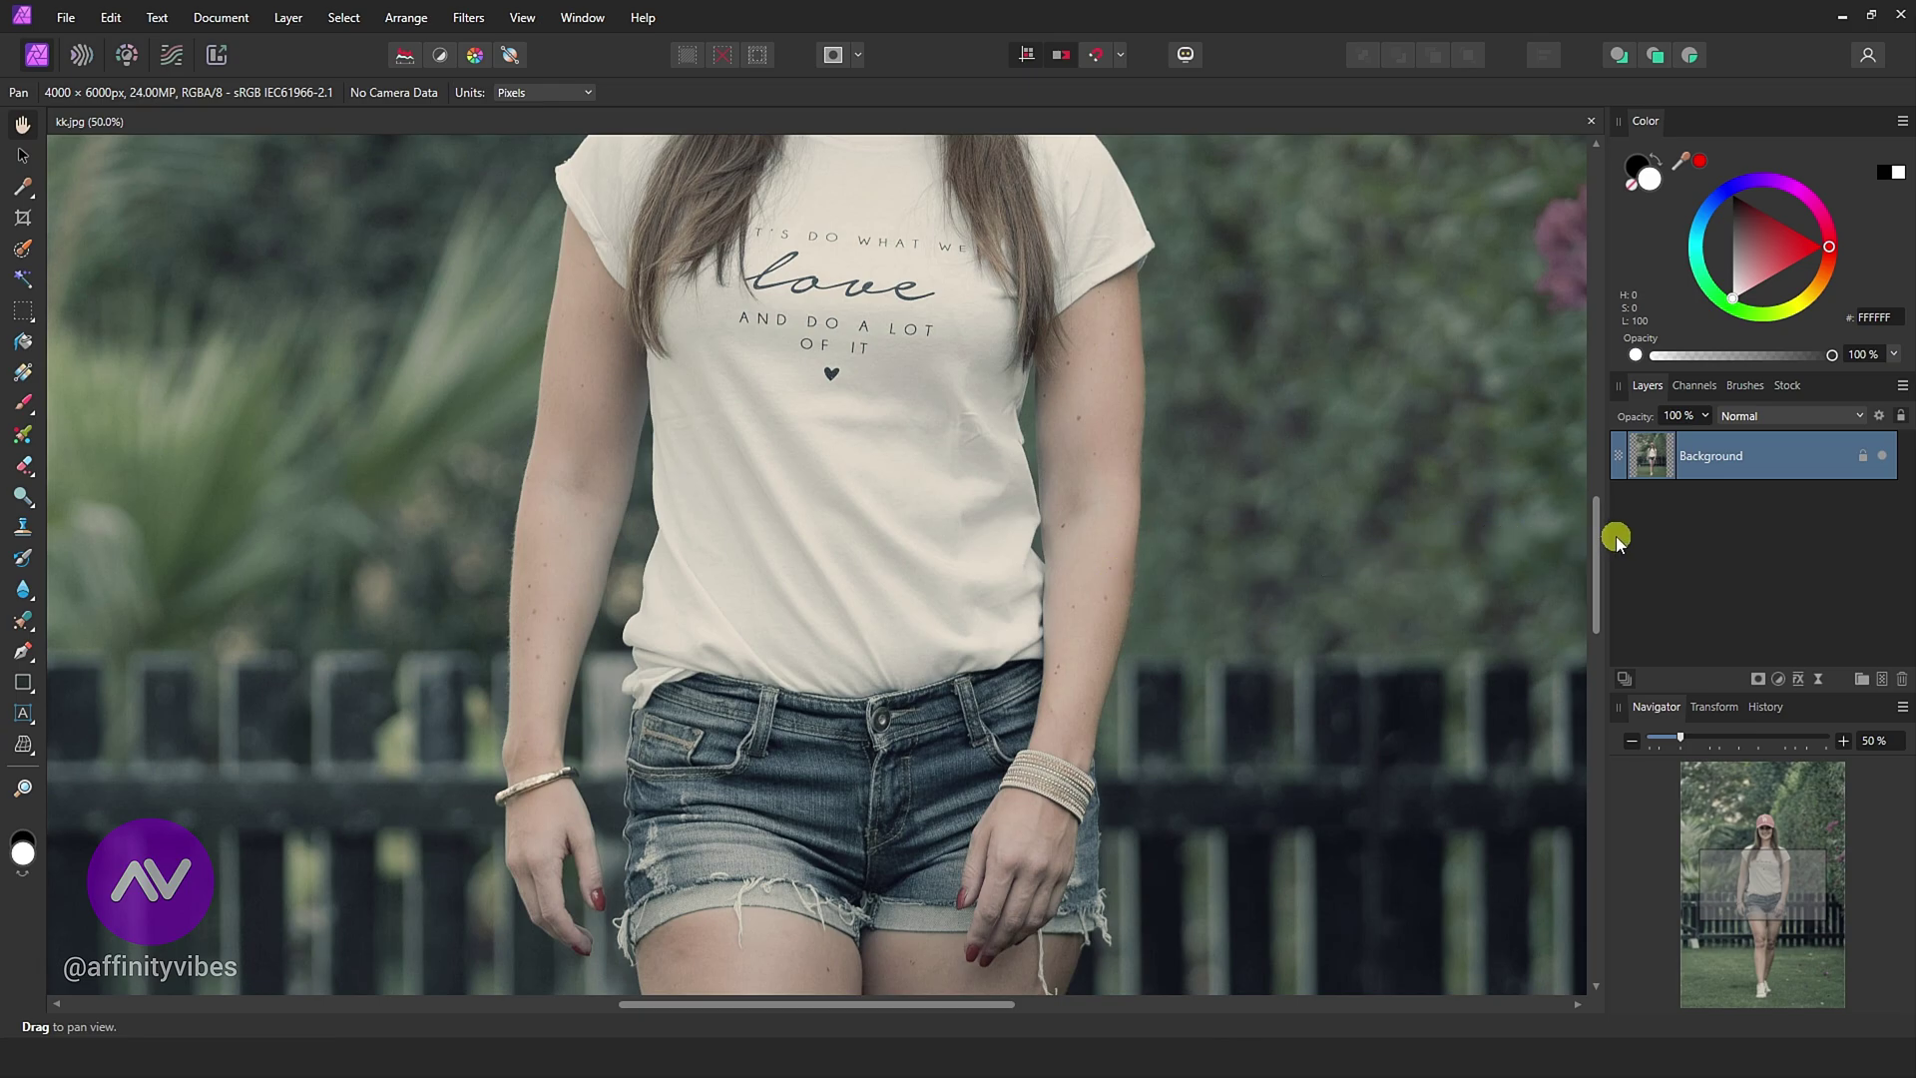
drag(1598, 540, 1596, 443)
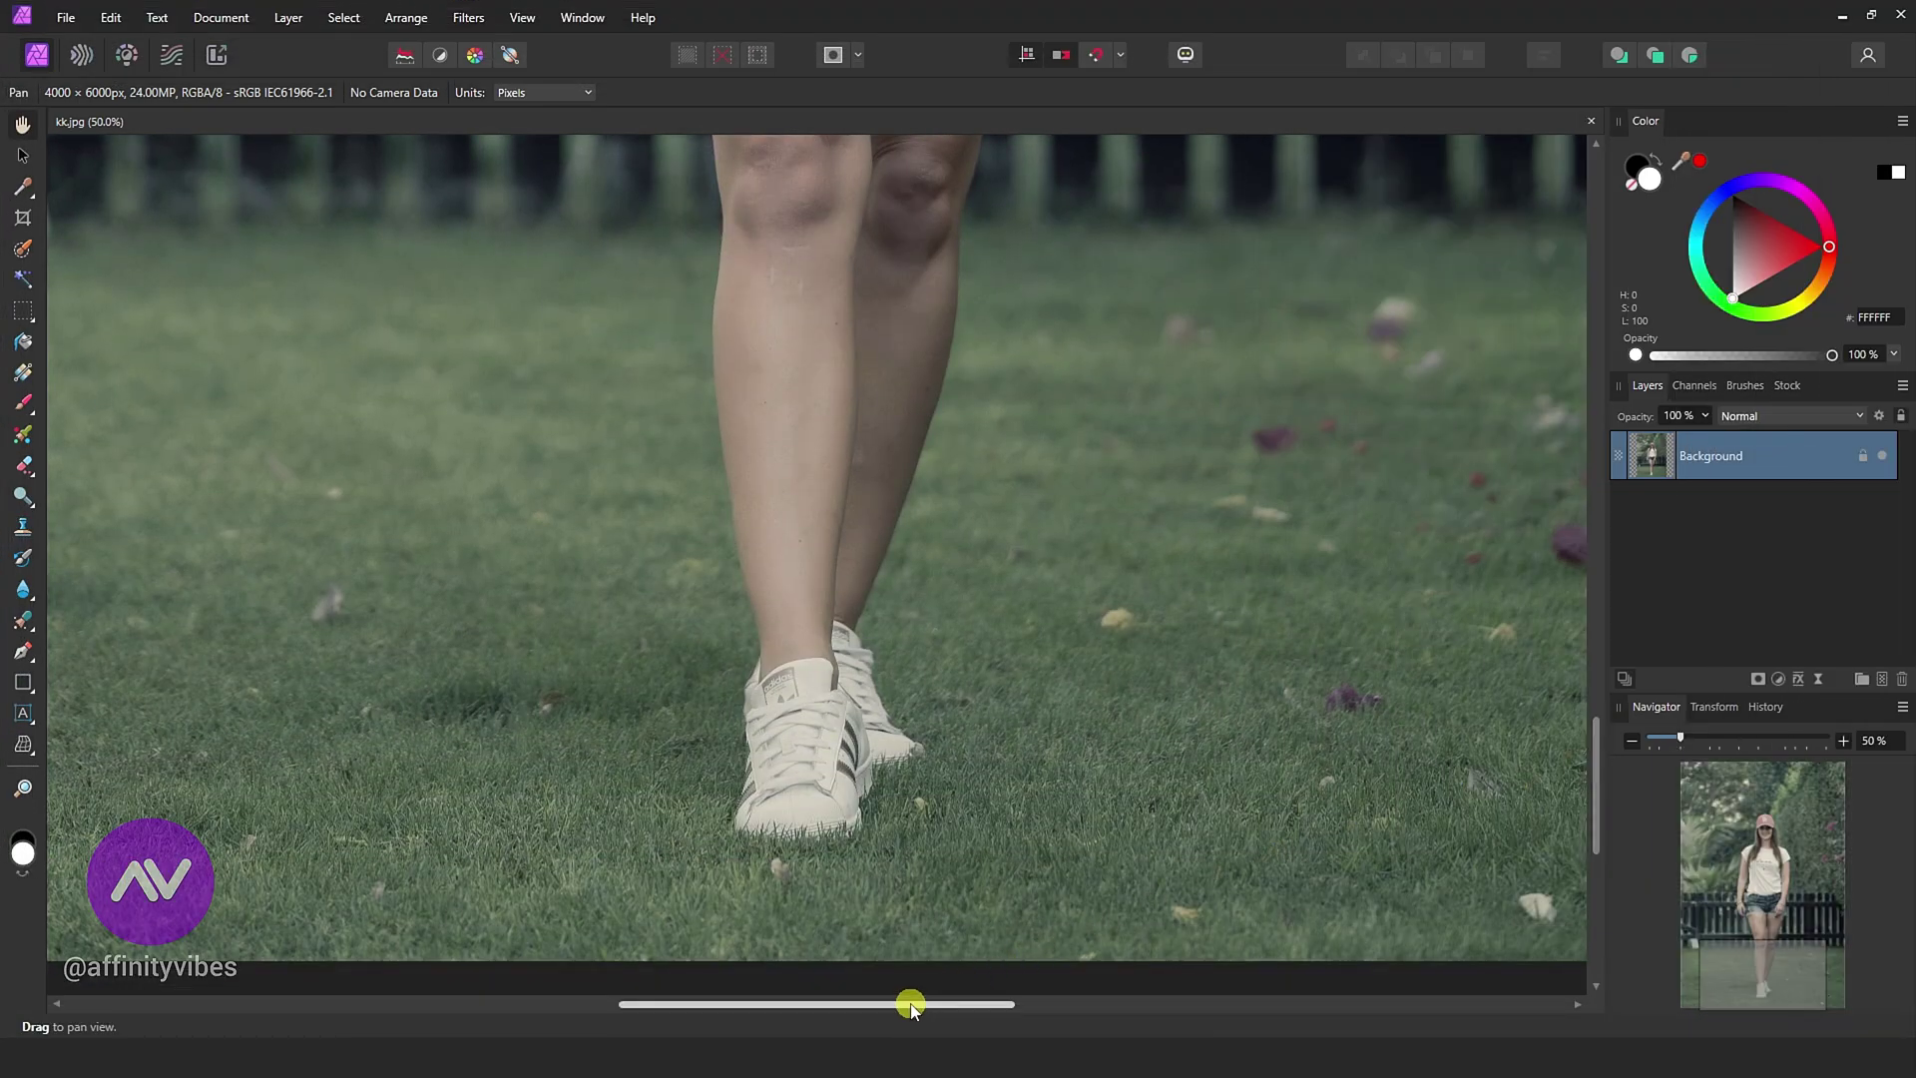
drag(910, 1002, 1052, 1004)
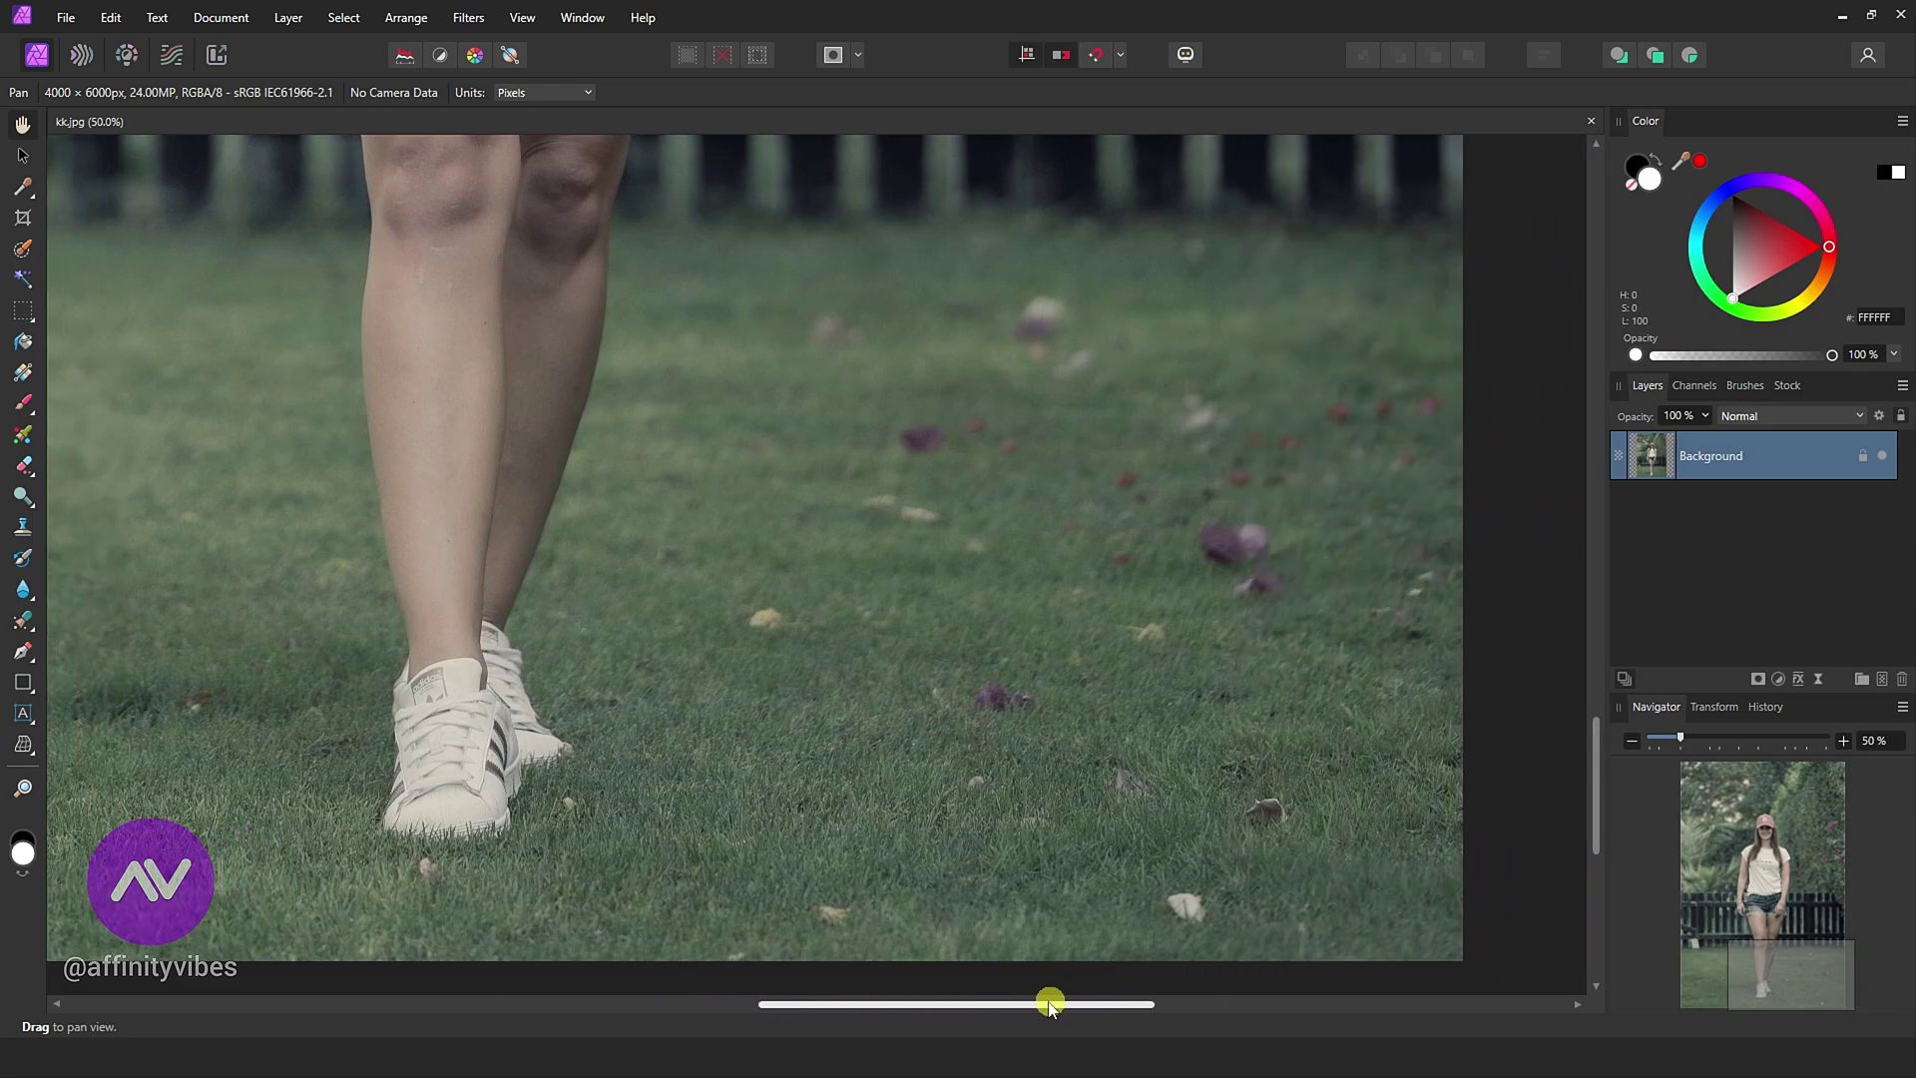
drag(1594, 771, 1596, 450)
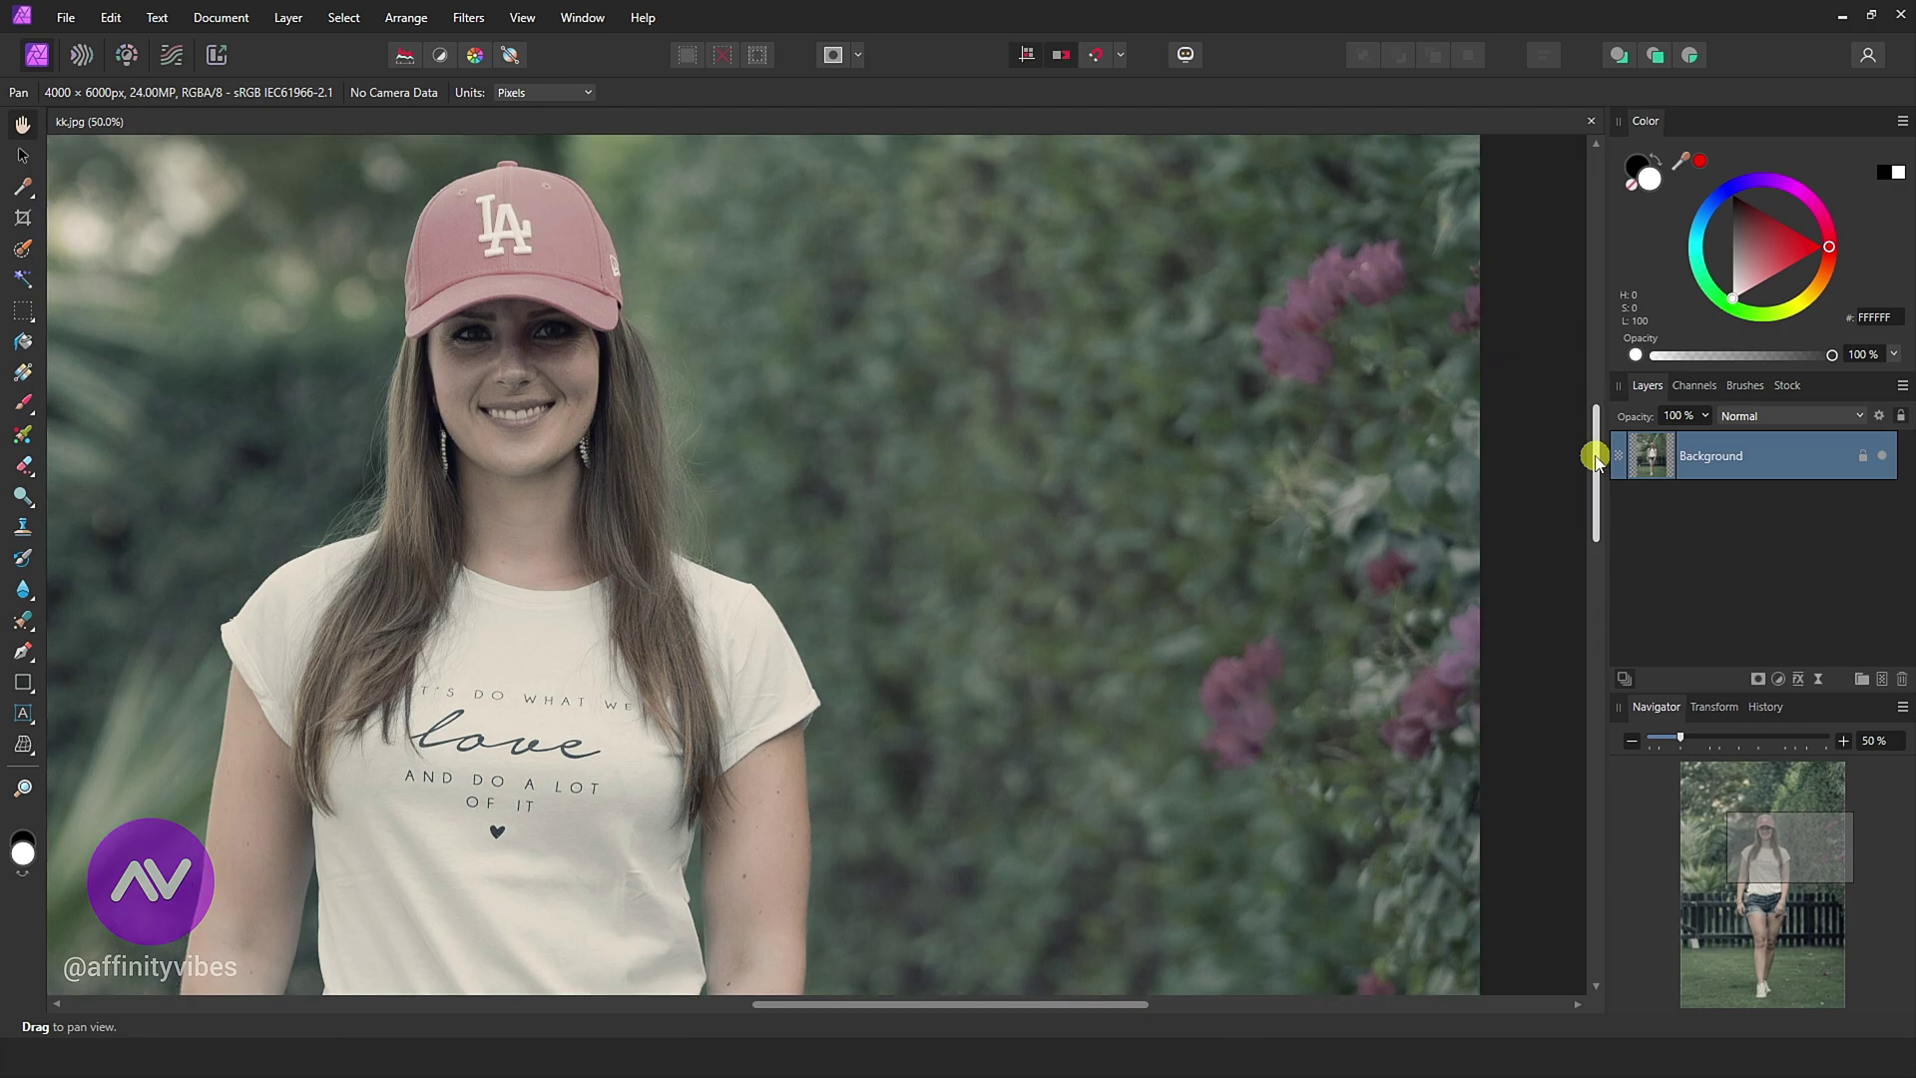
drag(1001, 1009, 898, 1013)
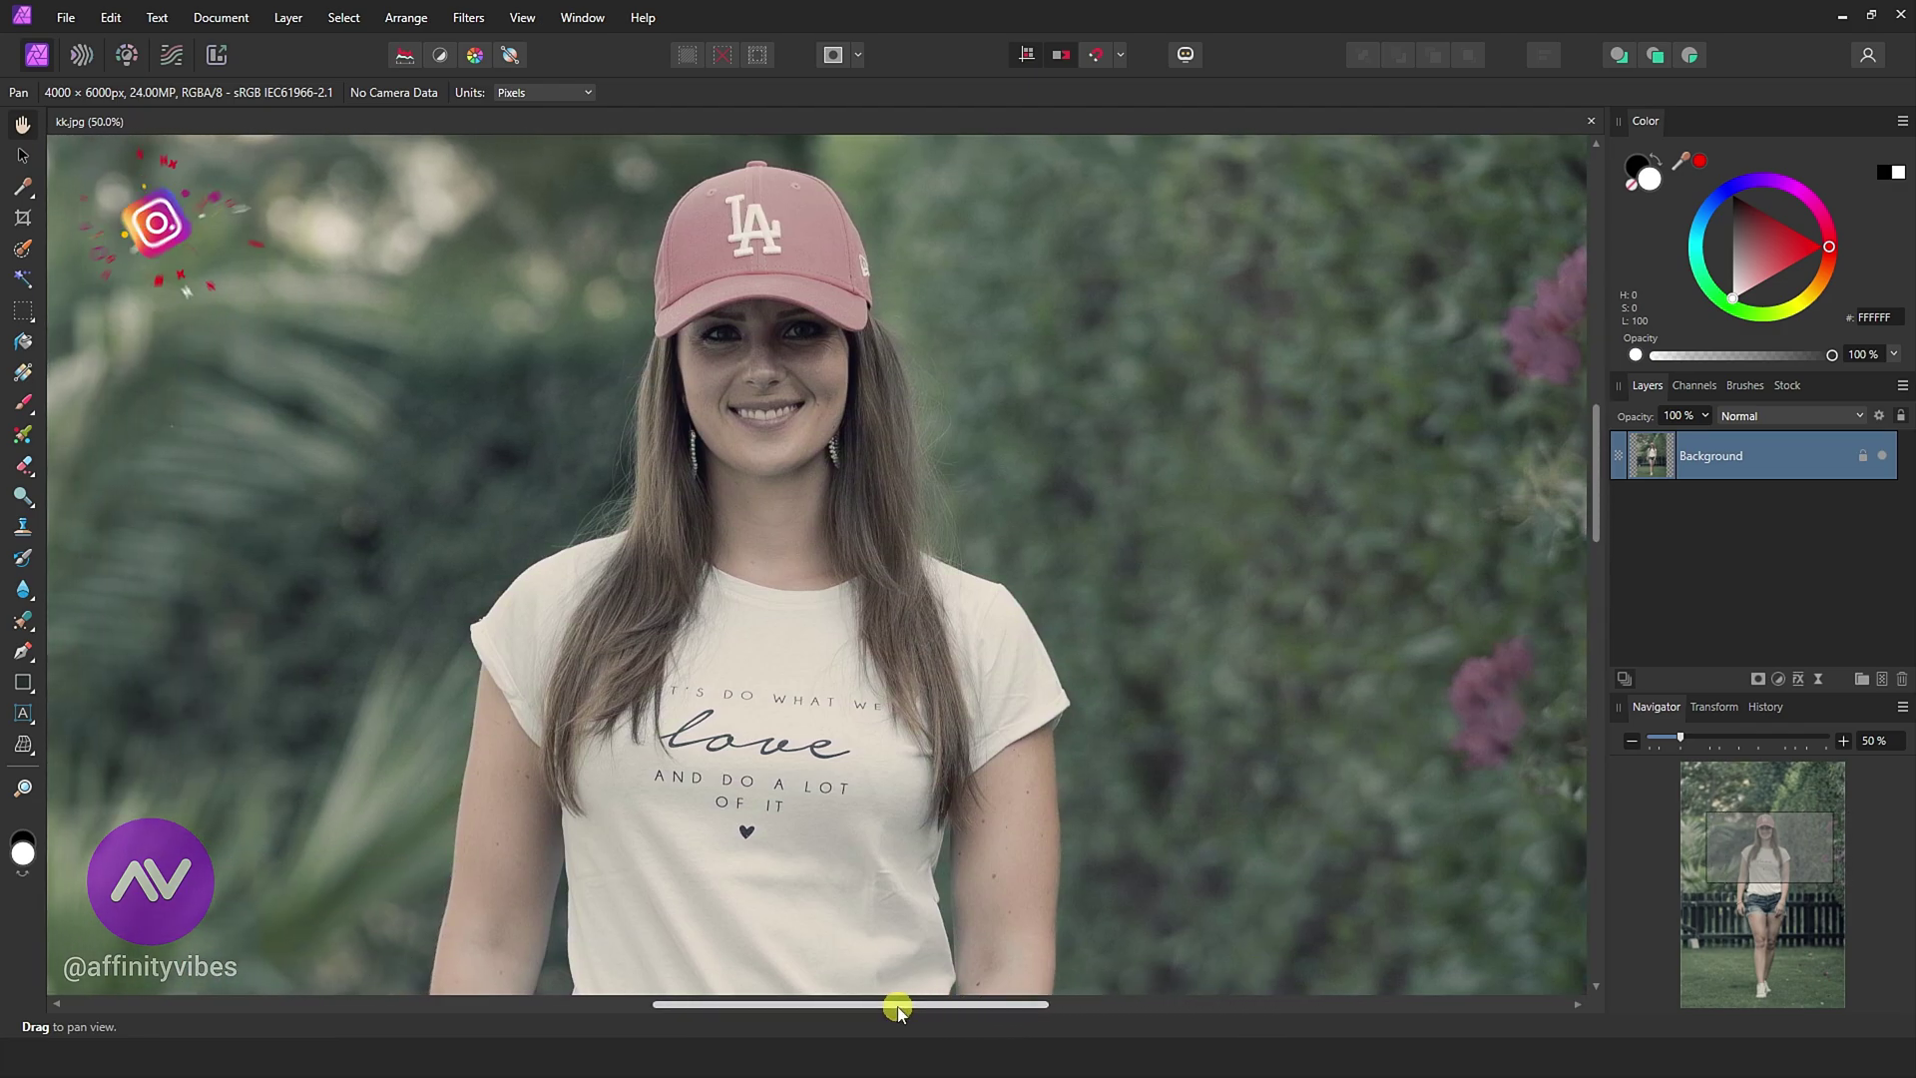
Duplicate the Background photo layer and switch the copy into the Develop Persona
key(ctrl+minus)
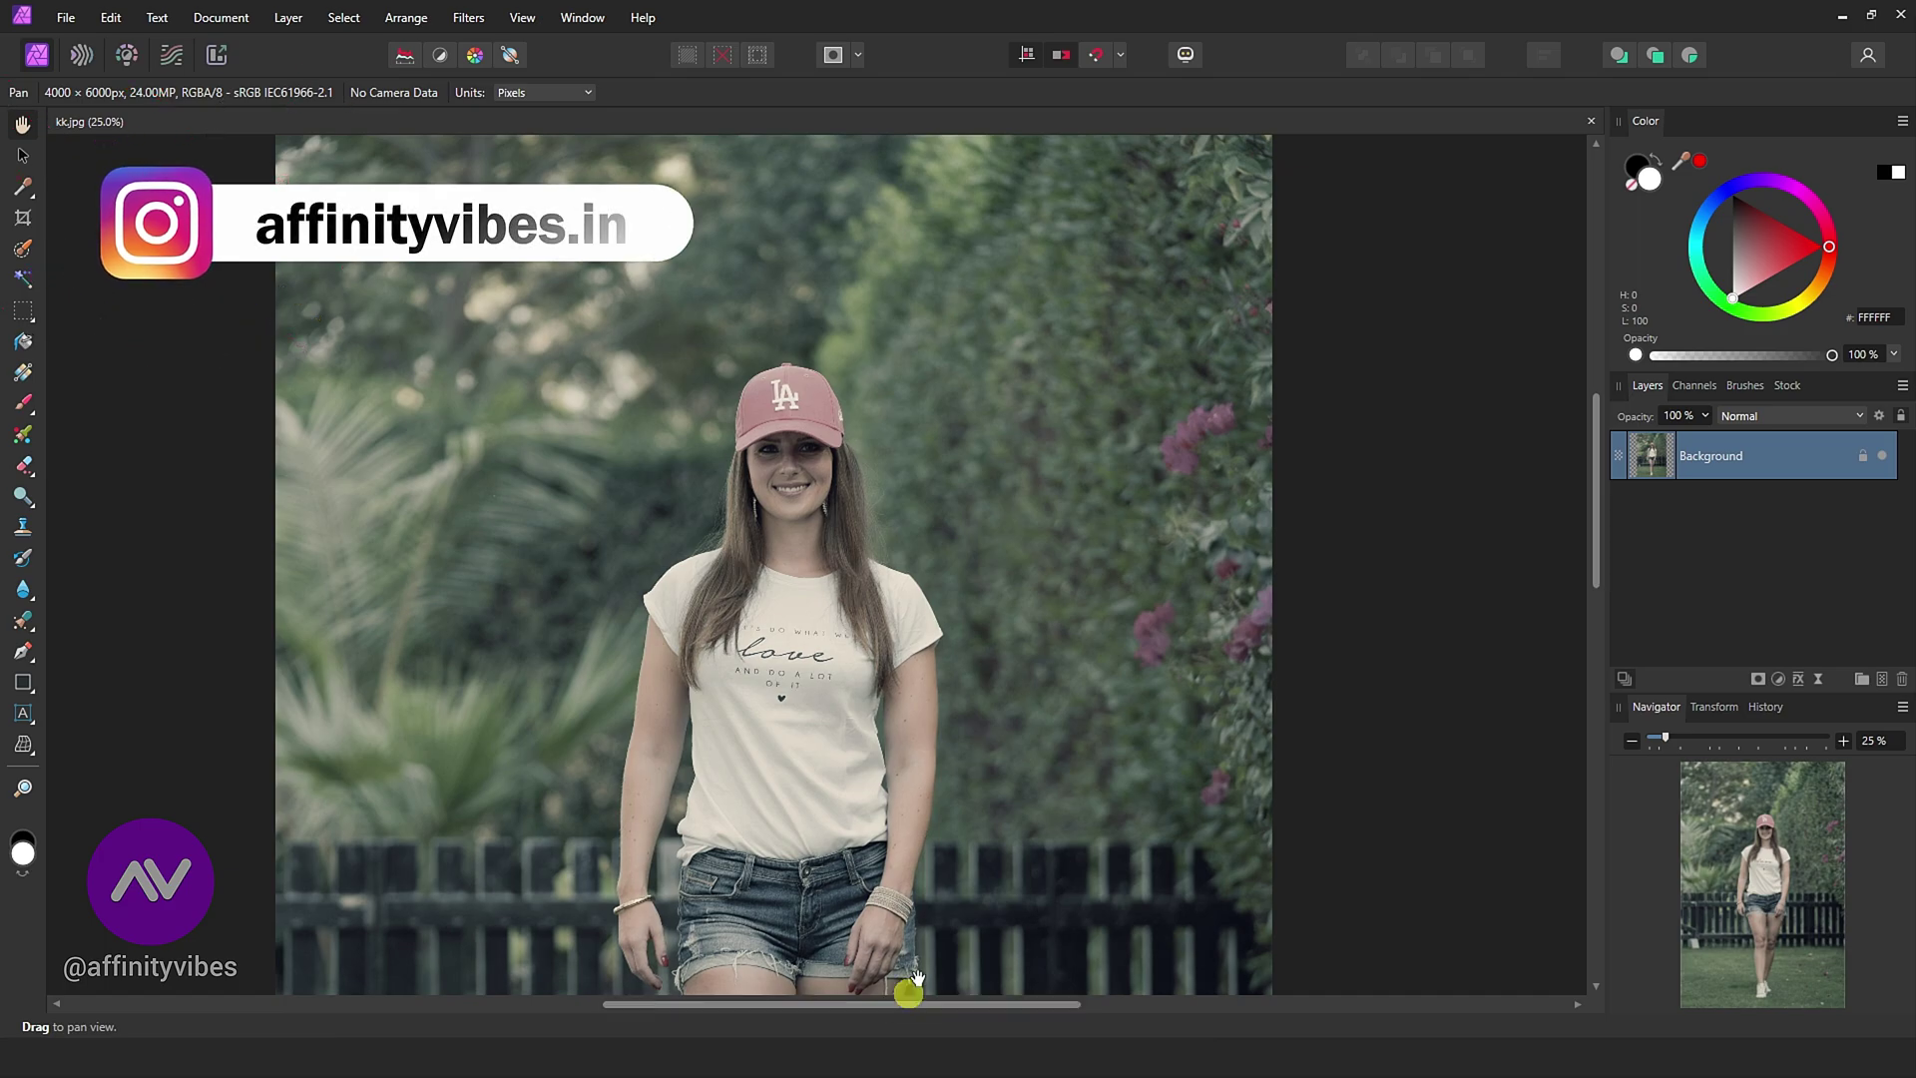
drag(1597, 524, 1595, 599)
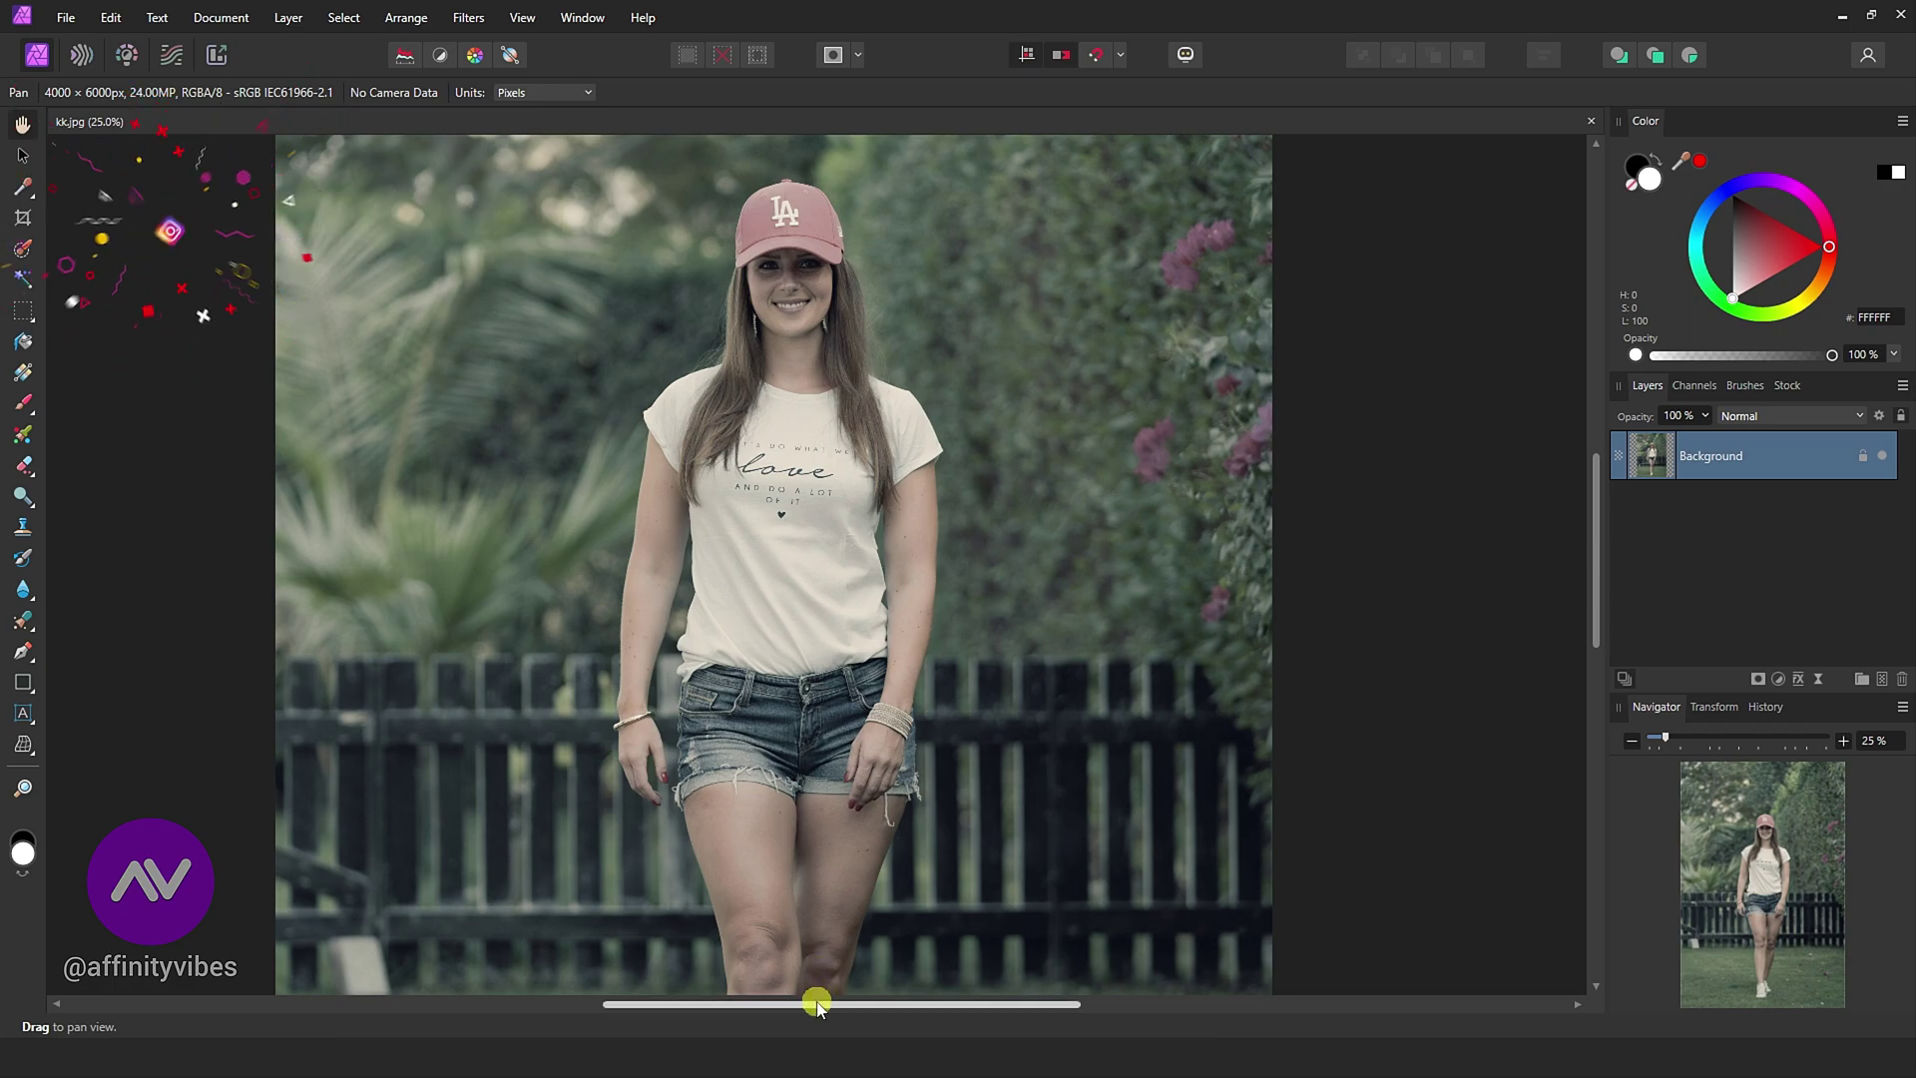
drag(808, 974, 835, 973)
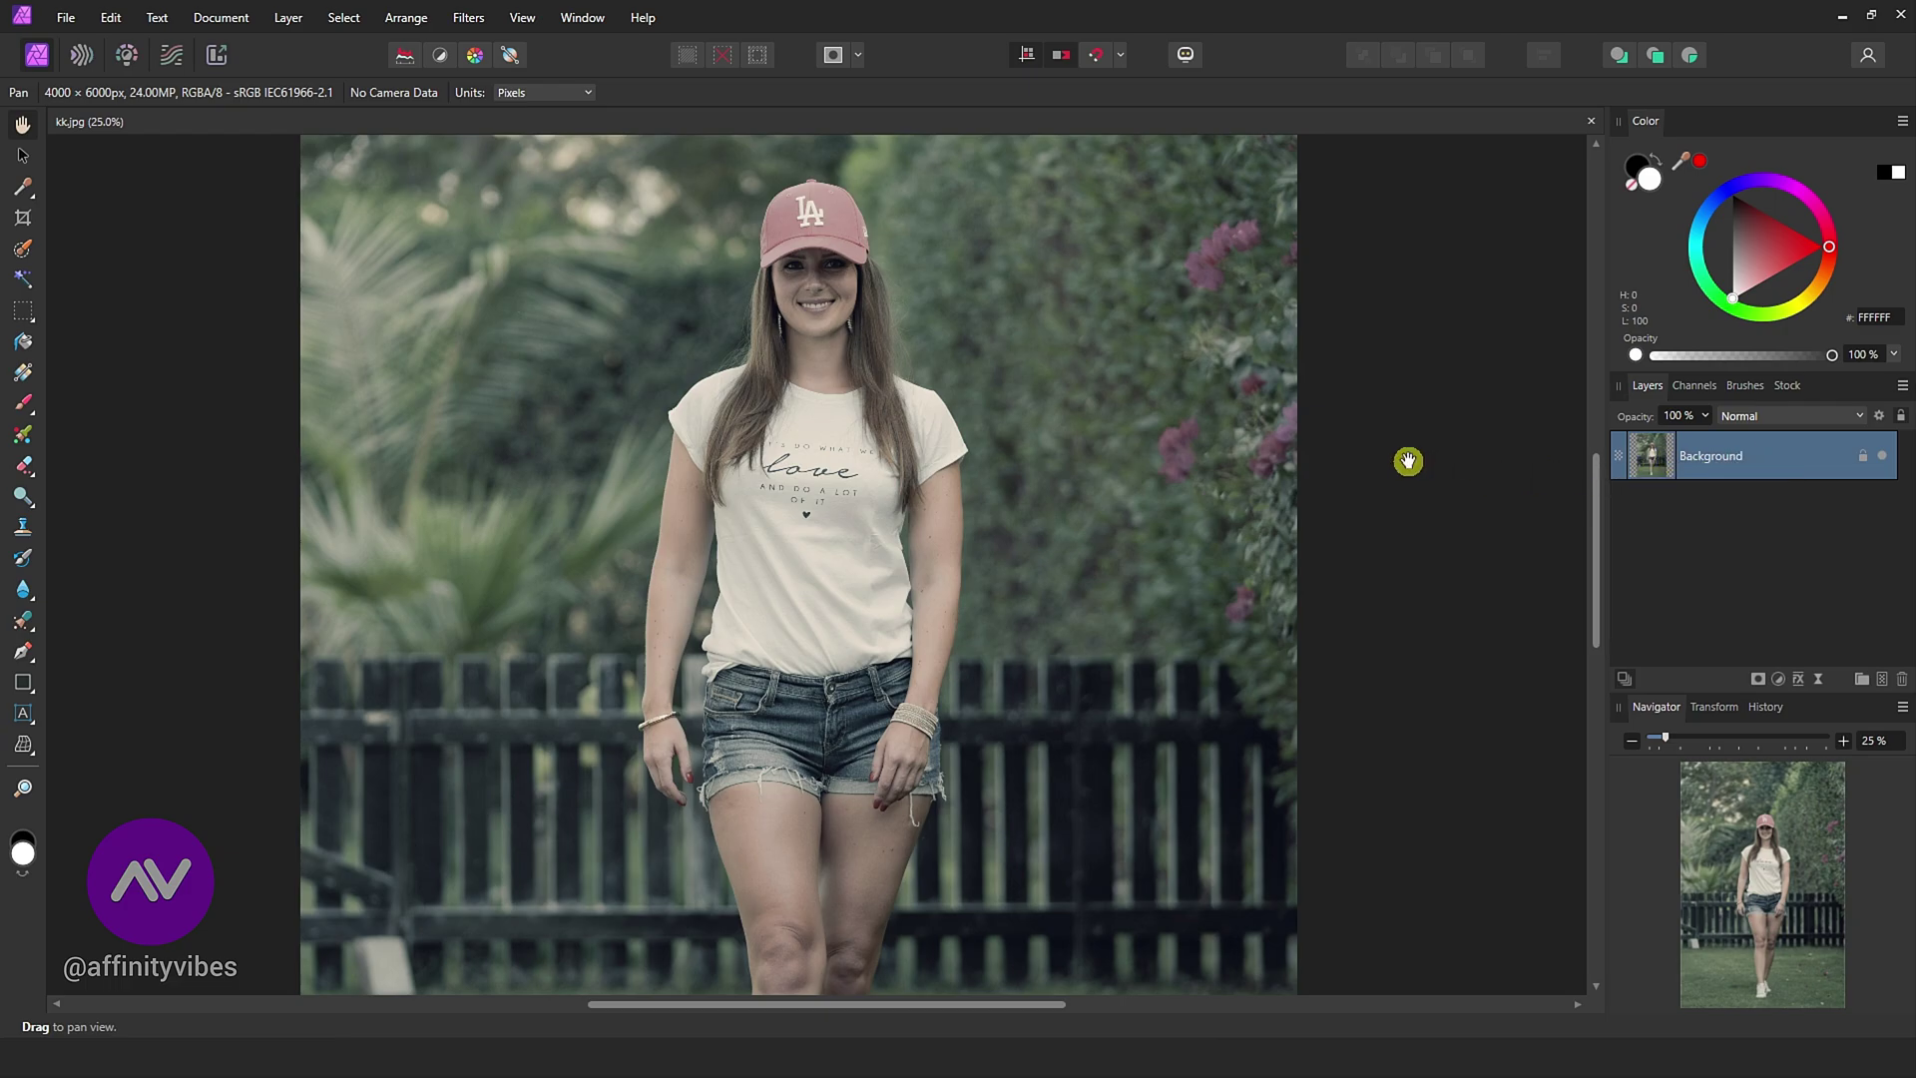
key(ctrl+j)
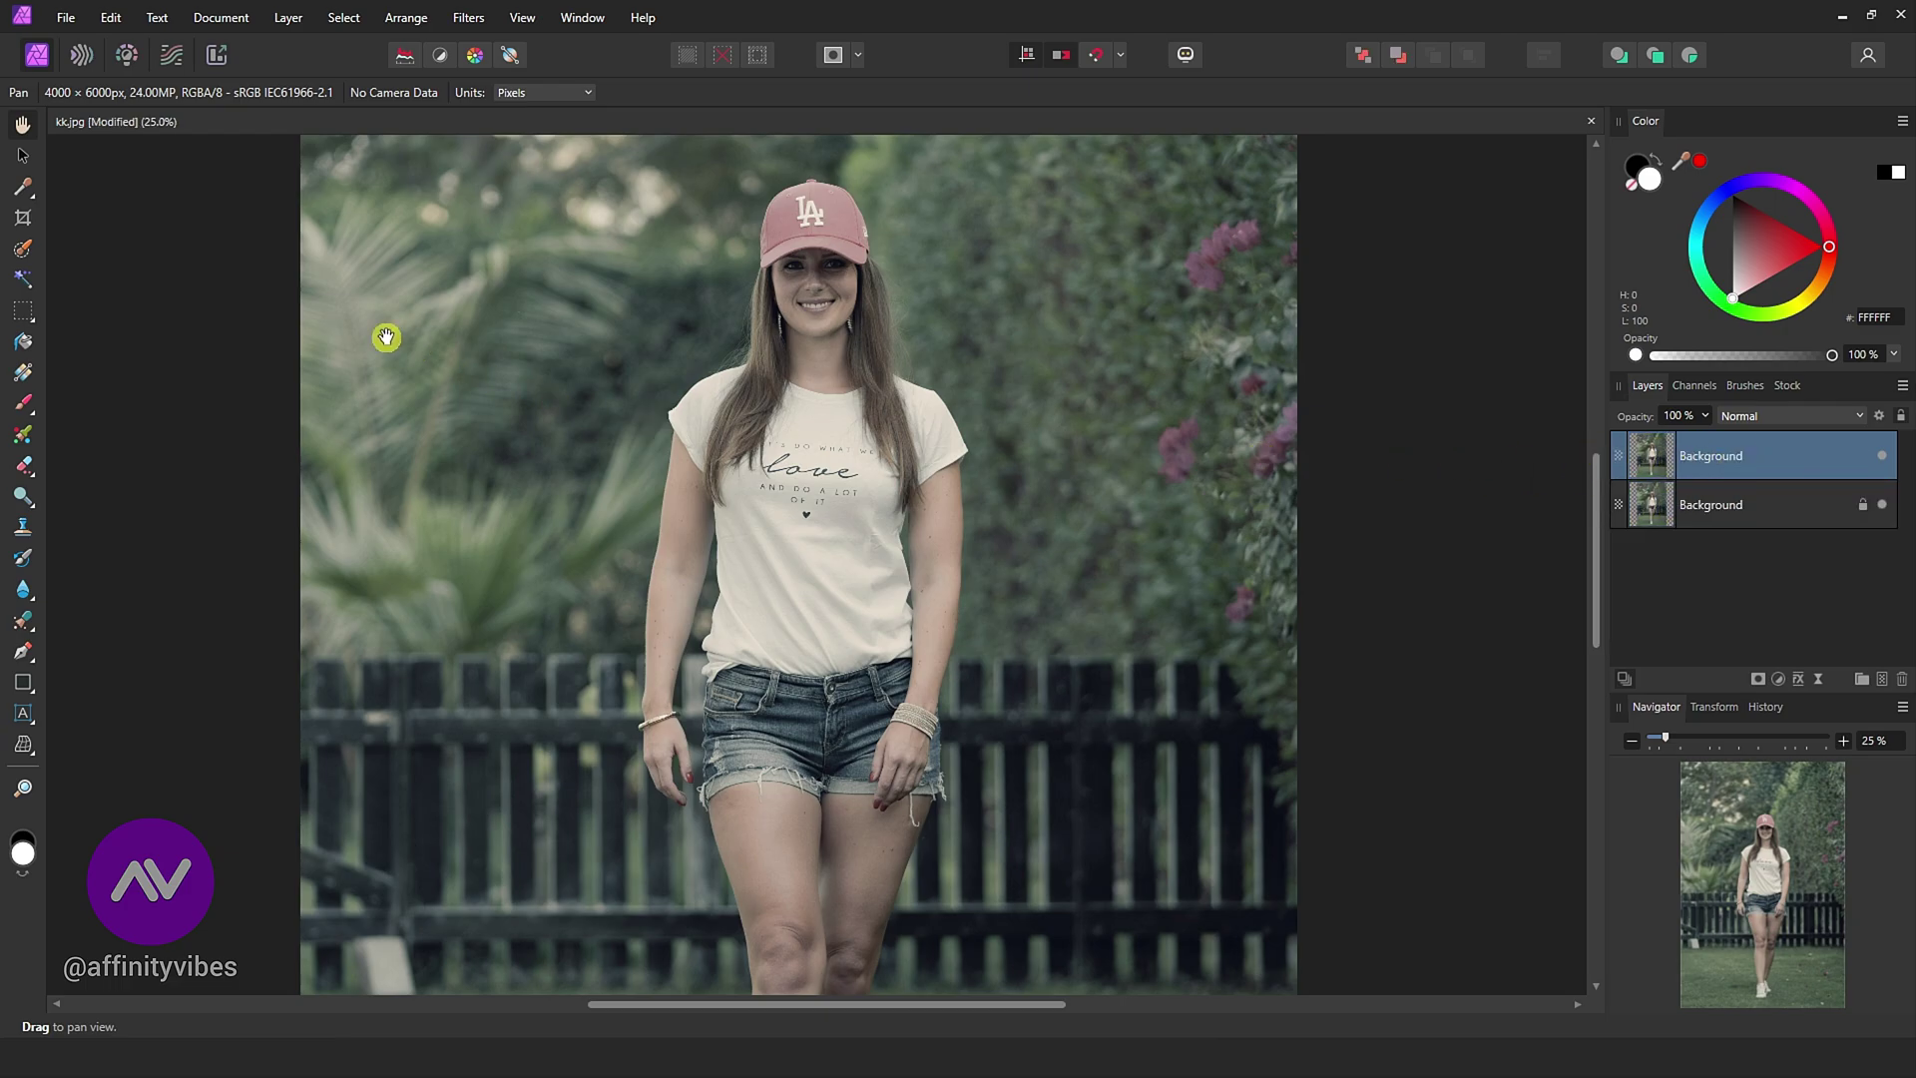
click(127, 55)
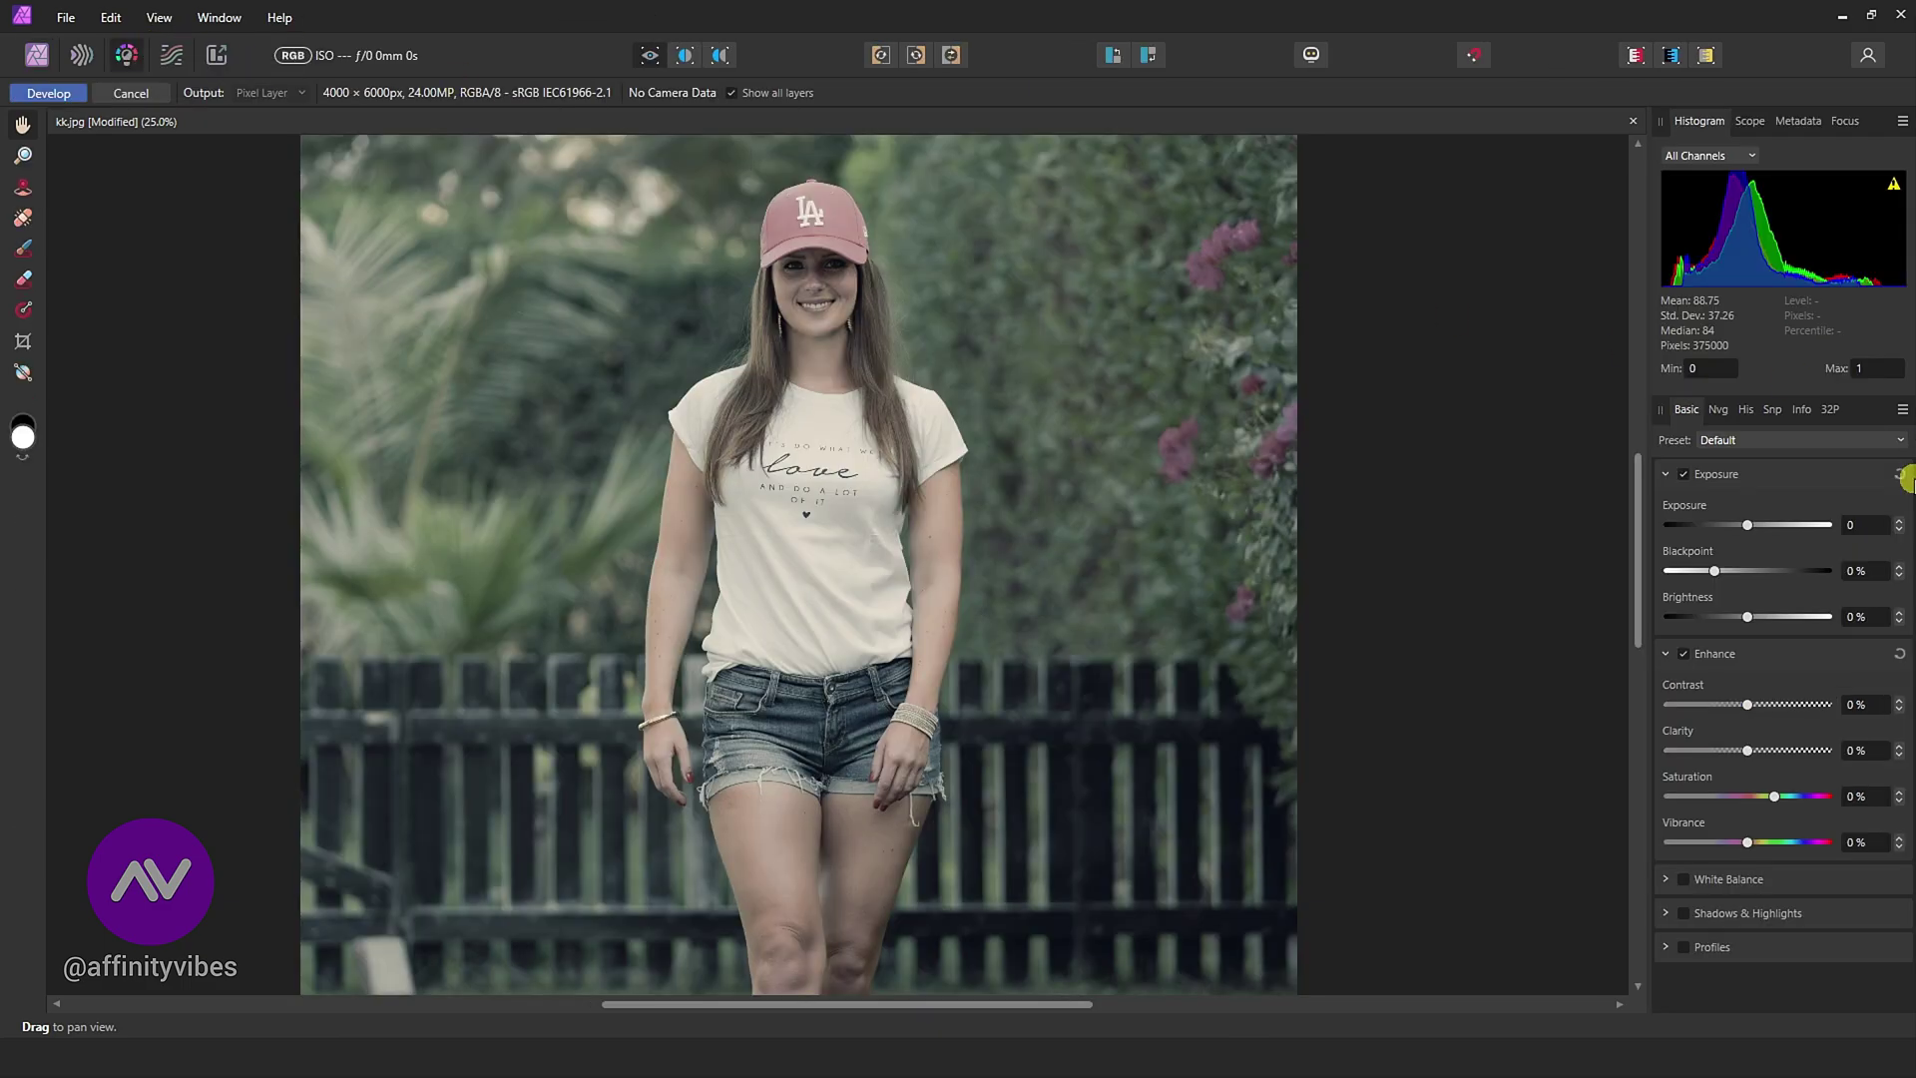
Float the Basic adjustments panel and set Exposure to 0.605 and Blackpoint to 7%
mouse_move(1688, 409)
mouse_down()
mouse_move(1329, 163)
mouse_move(1269, 158)
mouse_up()
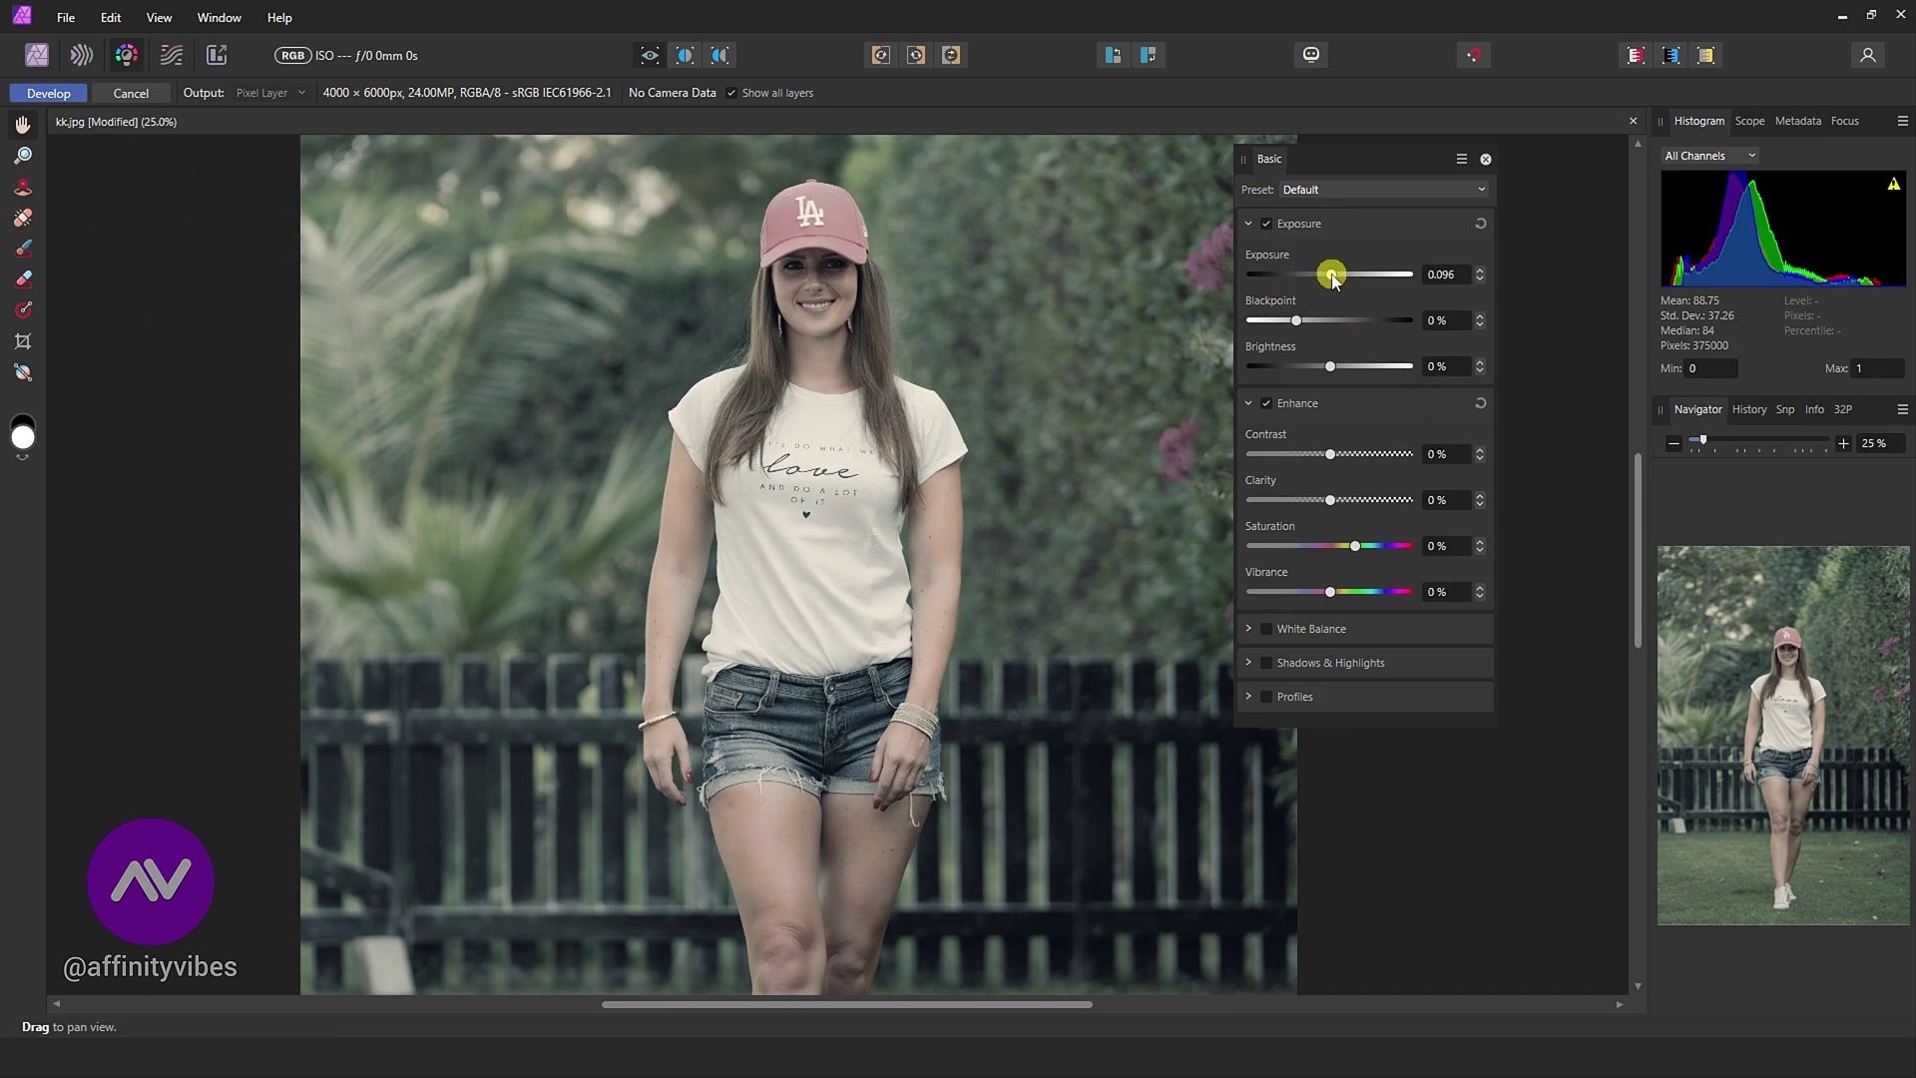
drag(1334, 275, 1343, 276)
drag(1325, 163, 1392, 158)
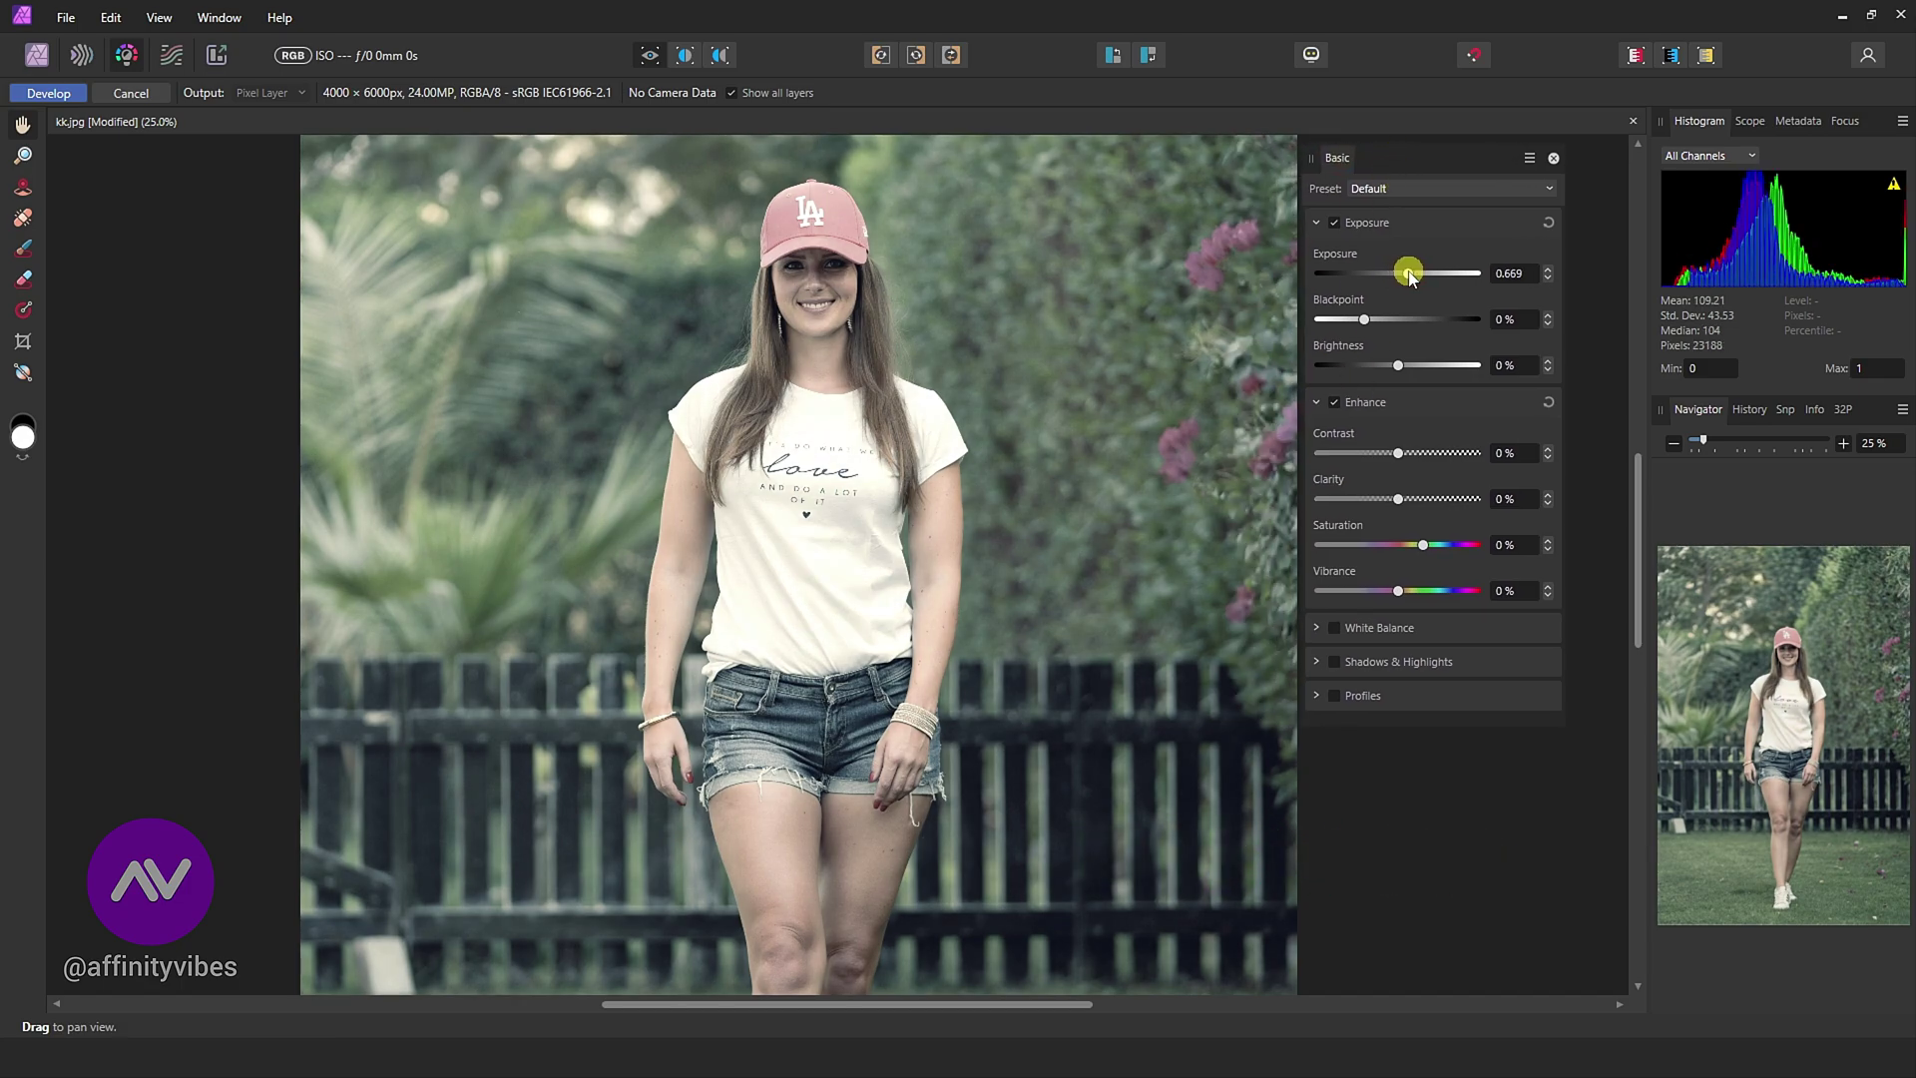
drag(1407, 274, 1396, 318)
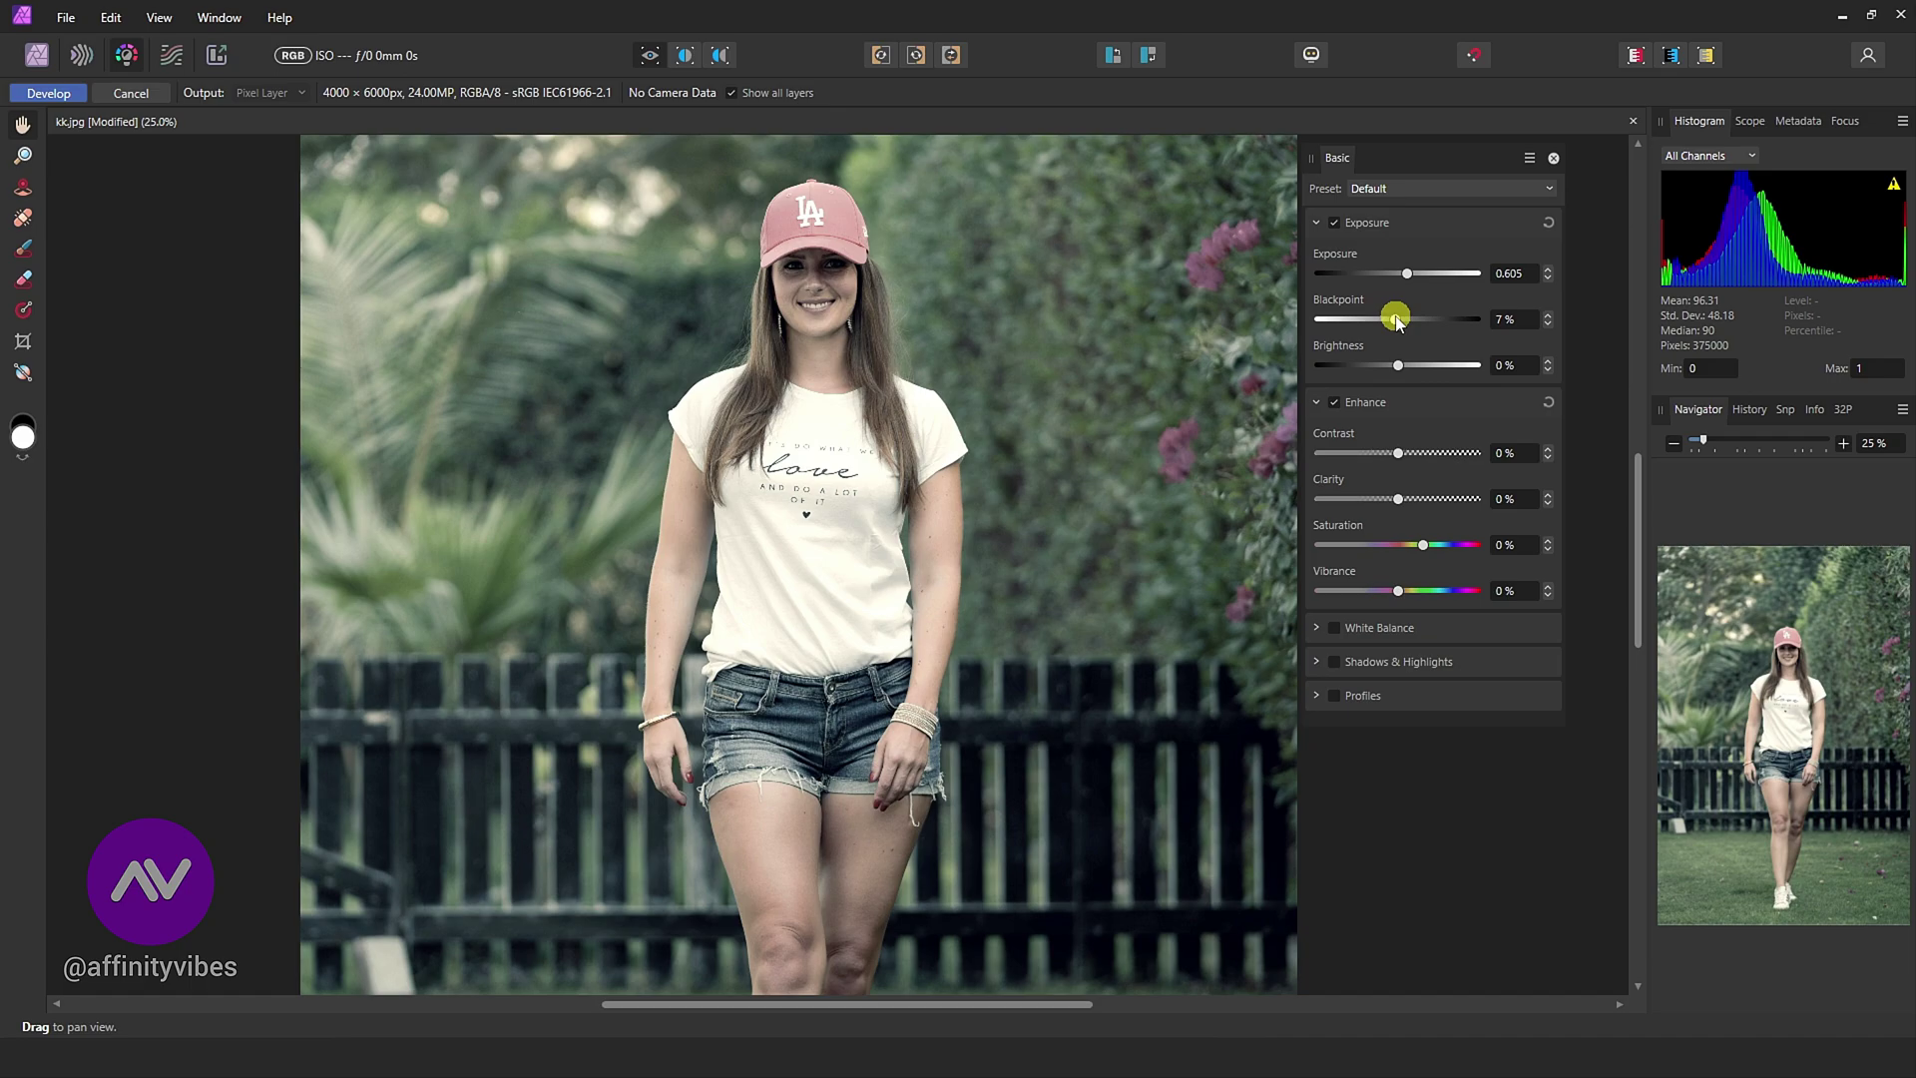
Set Contrast 5%, Clarity 8%, Saturation 20%, Vibrance 21%, and enable White Balance
drag(1397, 452, 1407, 452)
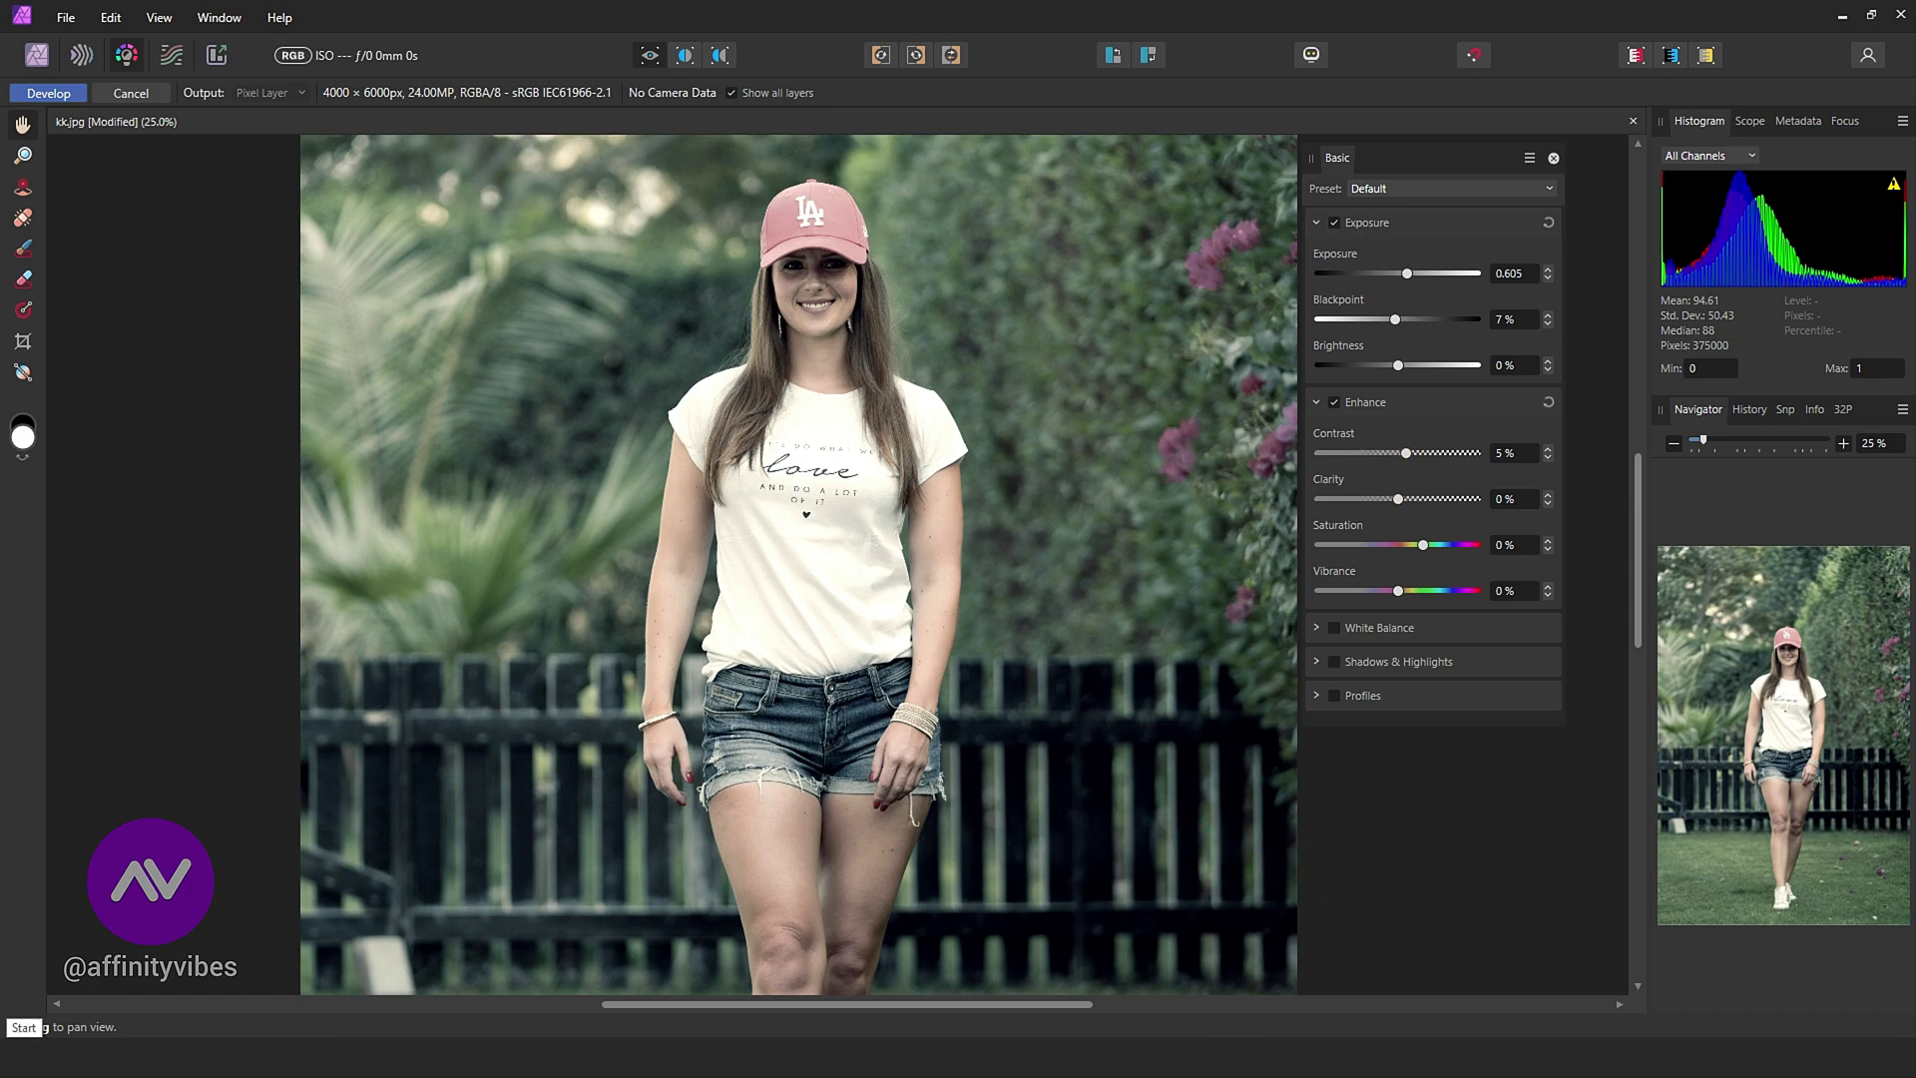
mouse_move(1398, 498)
mouse_down()
mouse_move(1384, 509)
mouse_move(1404, 509)
mouse_up()
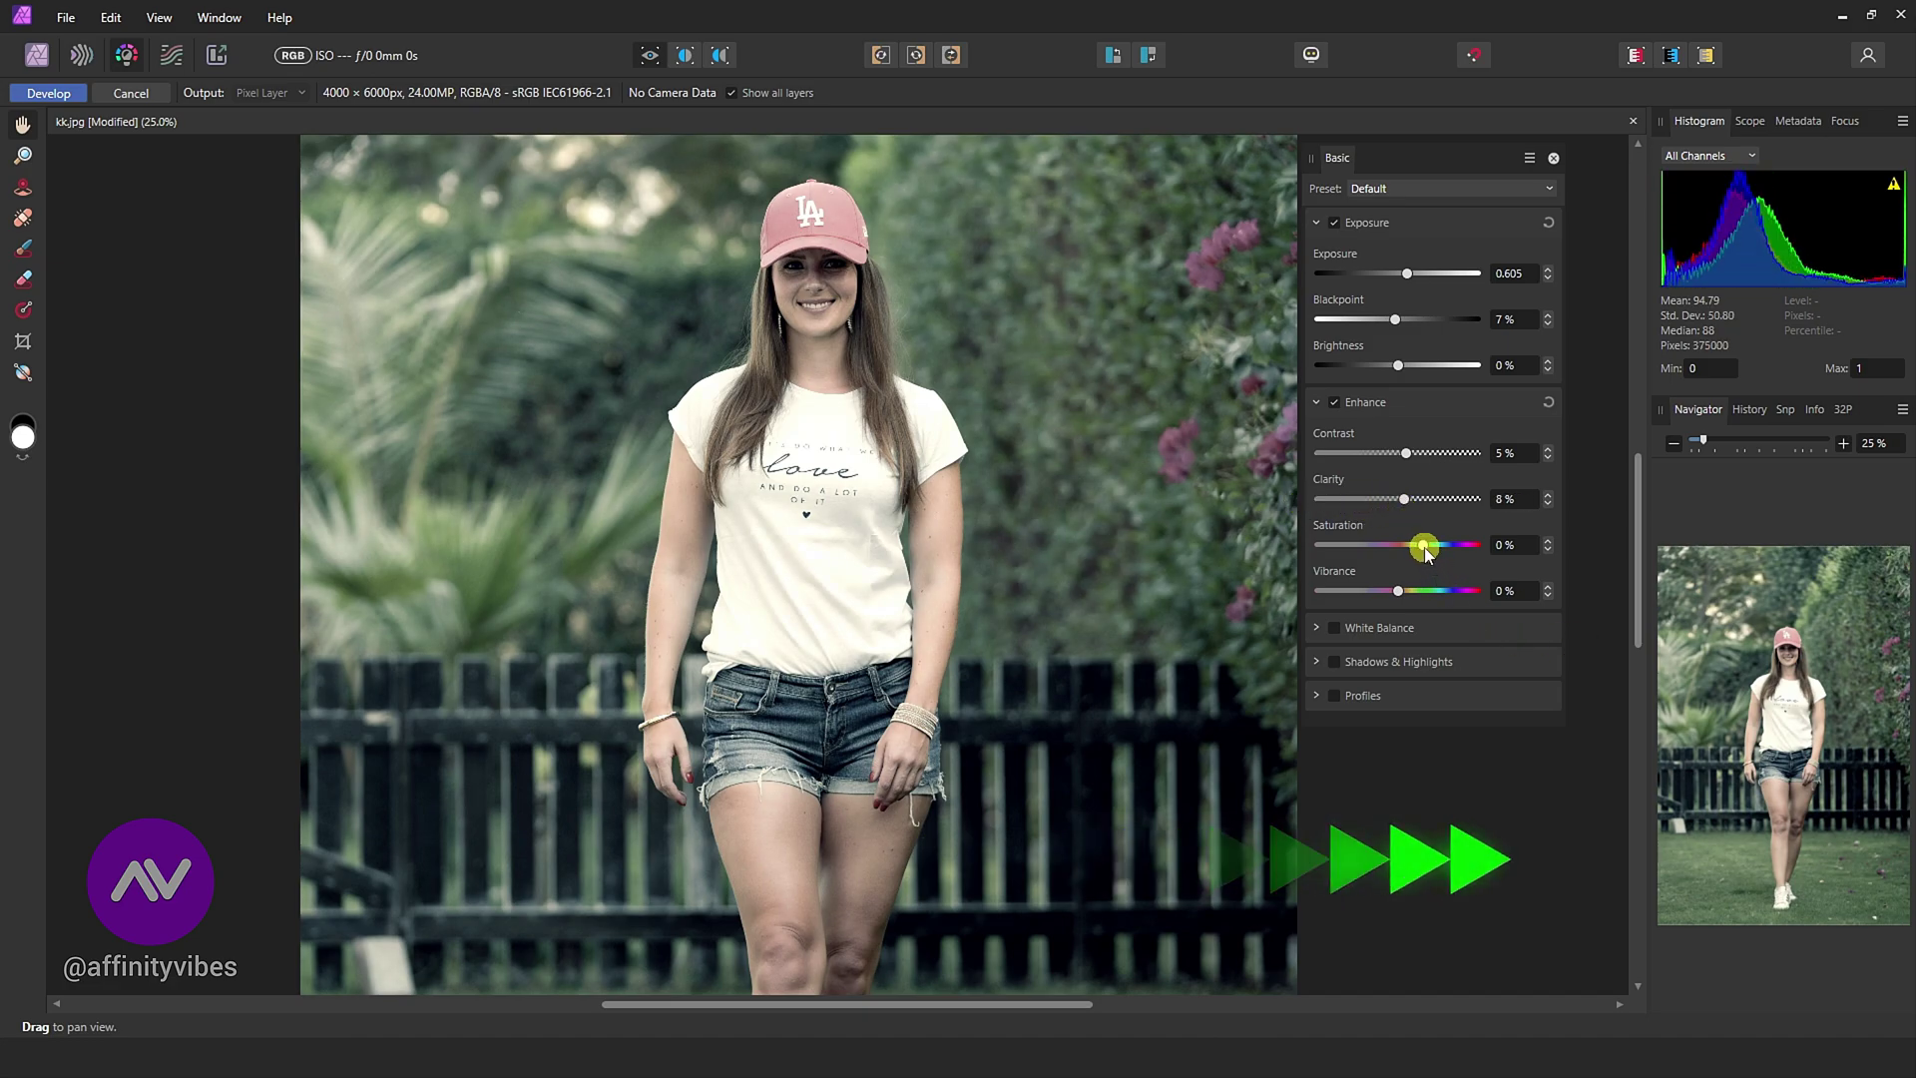
drag(1424, 547, 1445, 546)
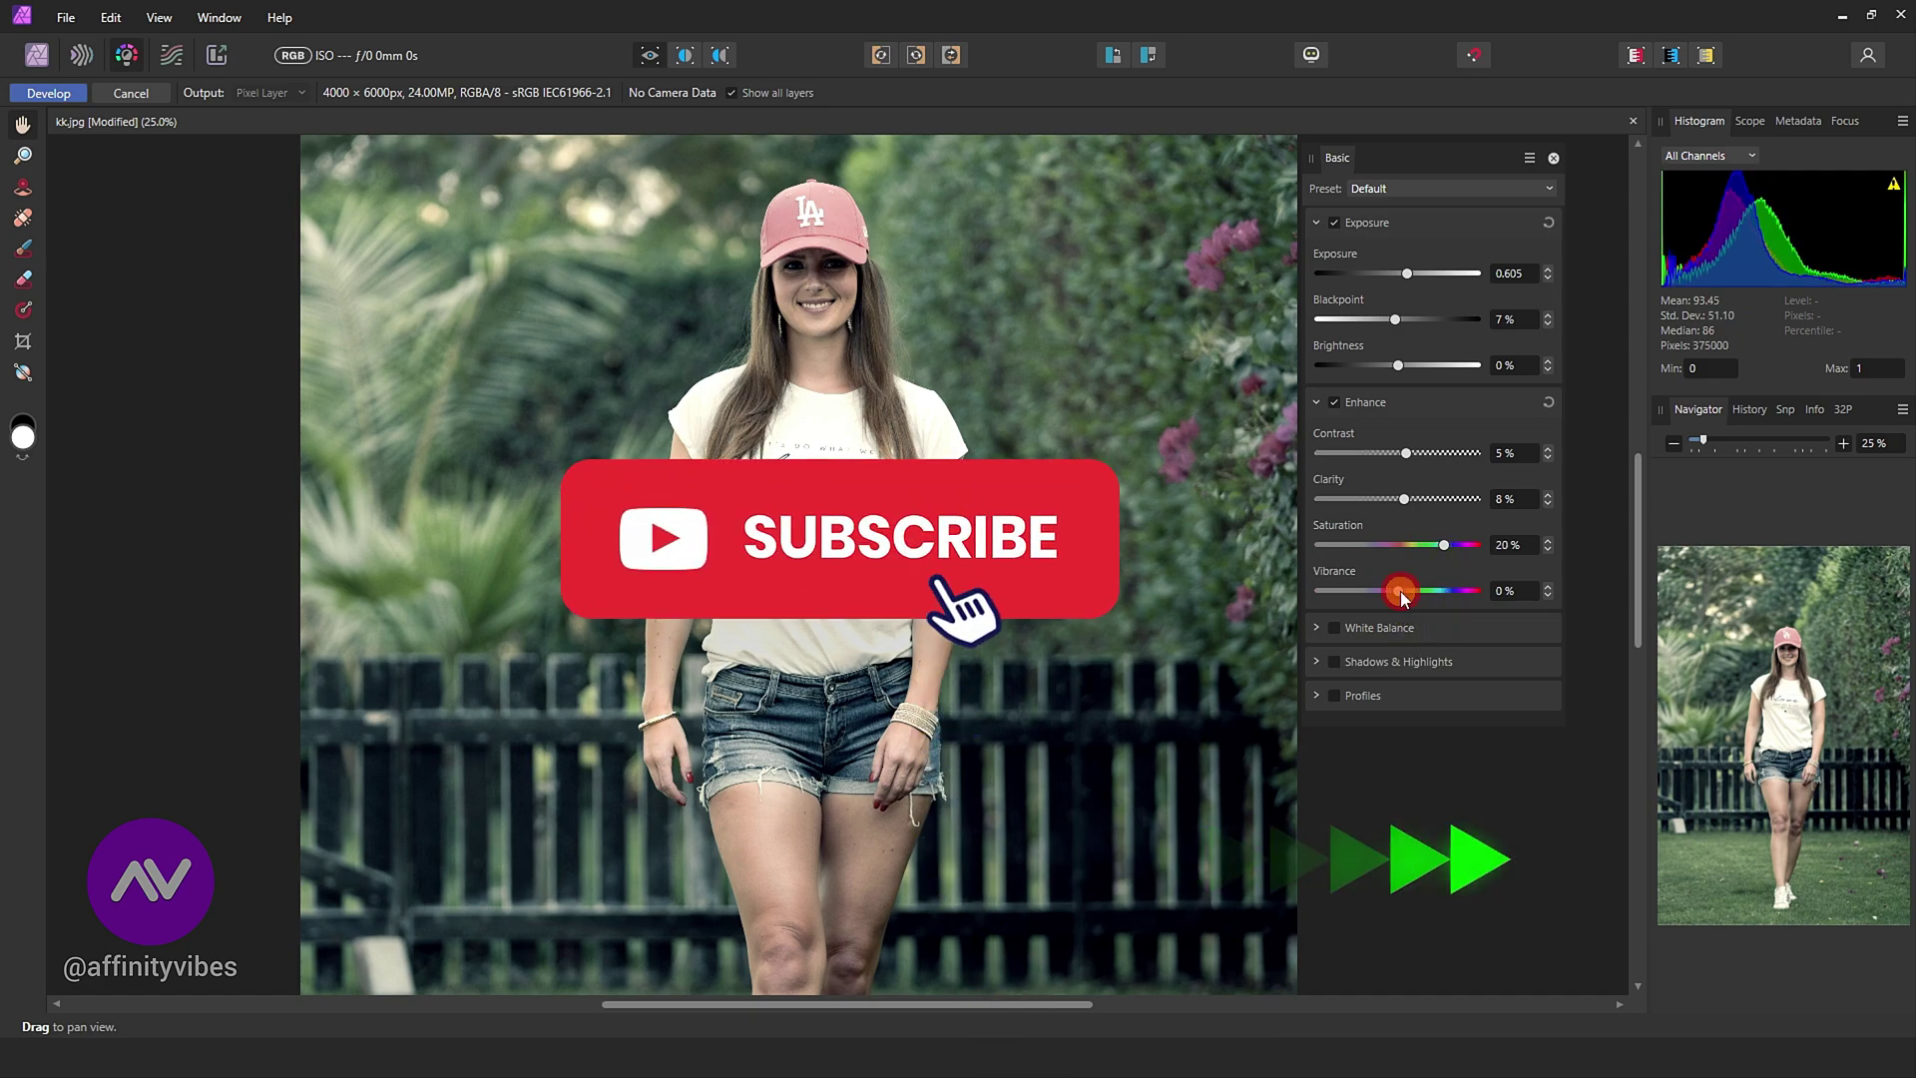
drag(1398, 591, 1435, 594)
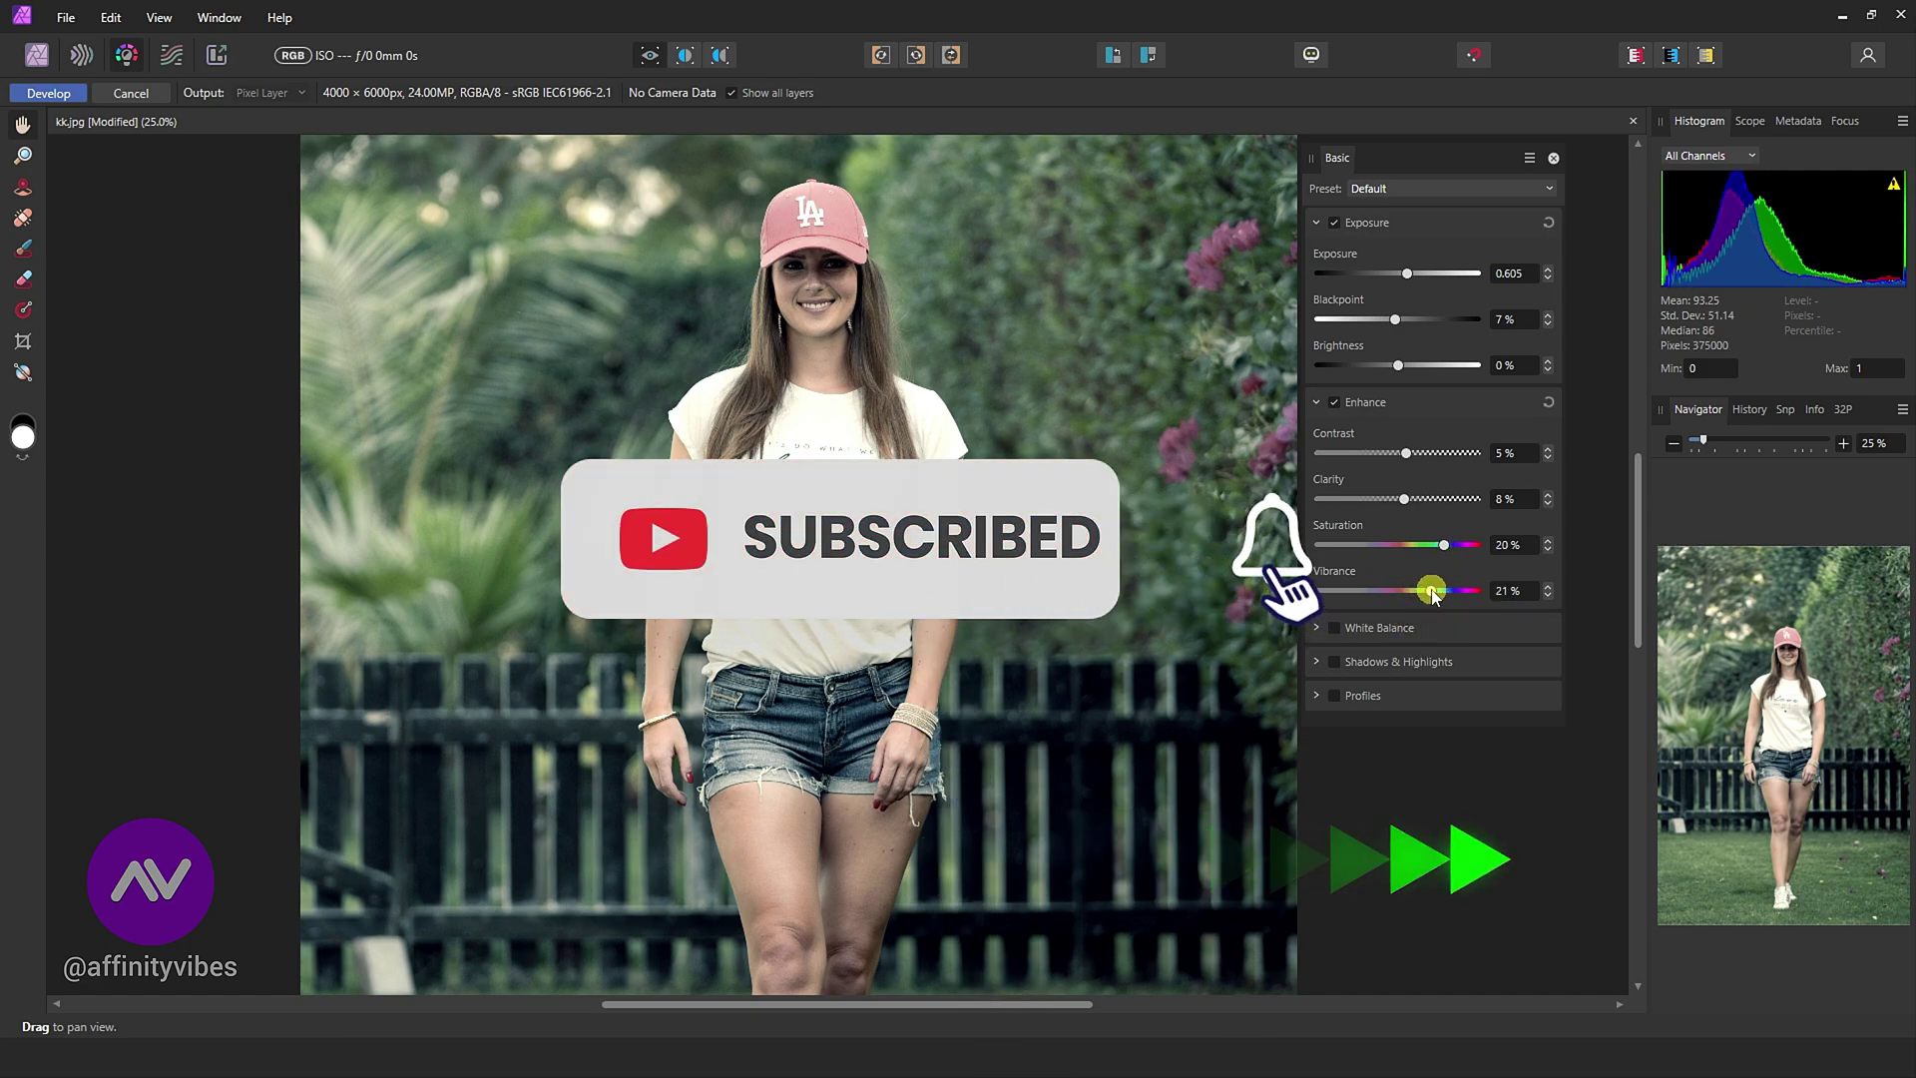
scroll(1001, 651, down, 8)
scroll(1000, 652, up, 8)
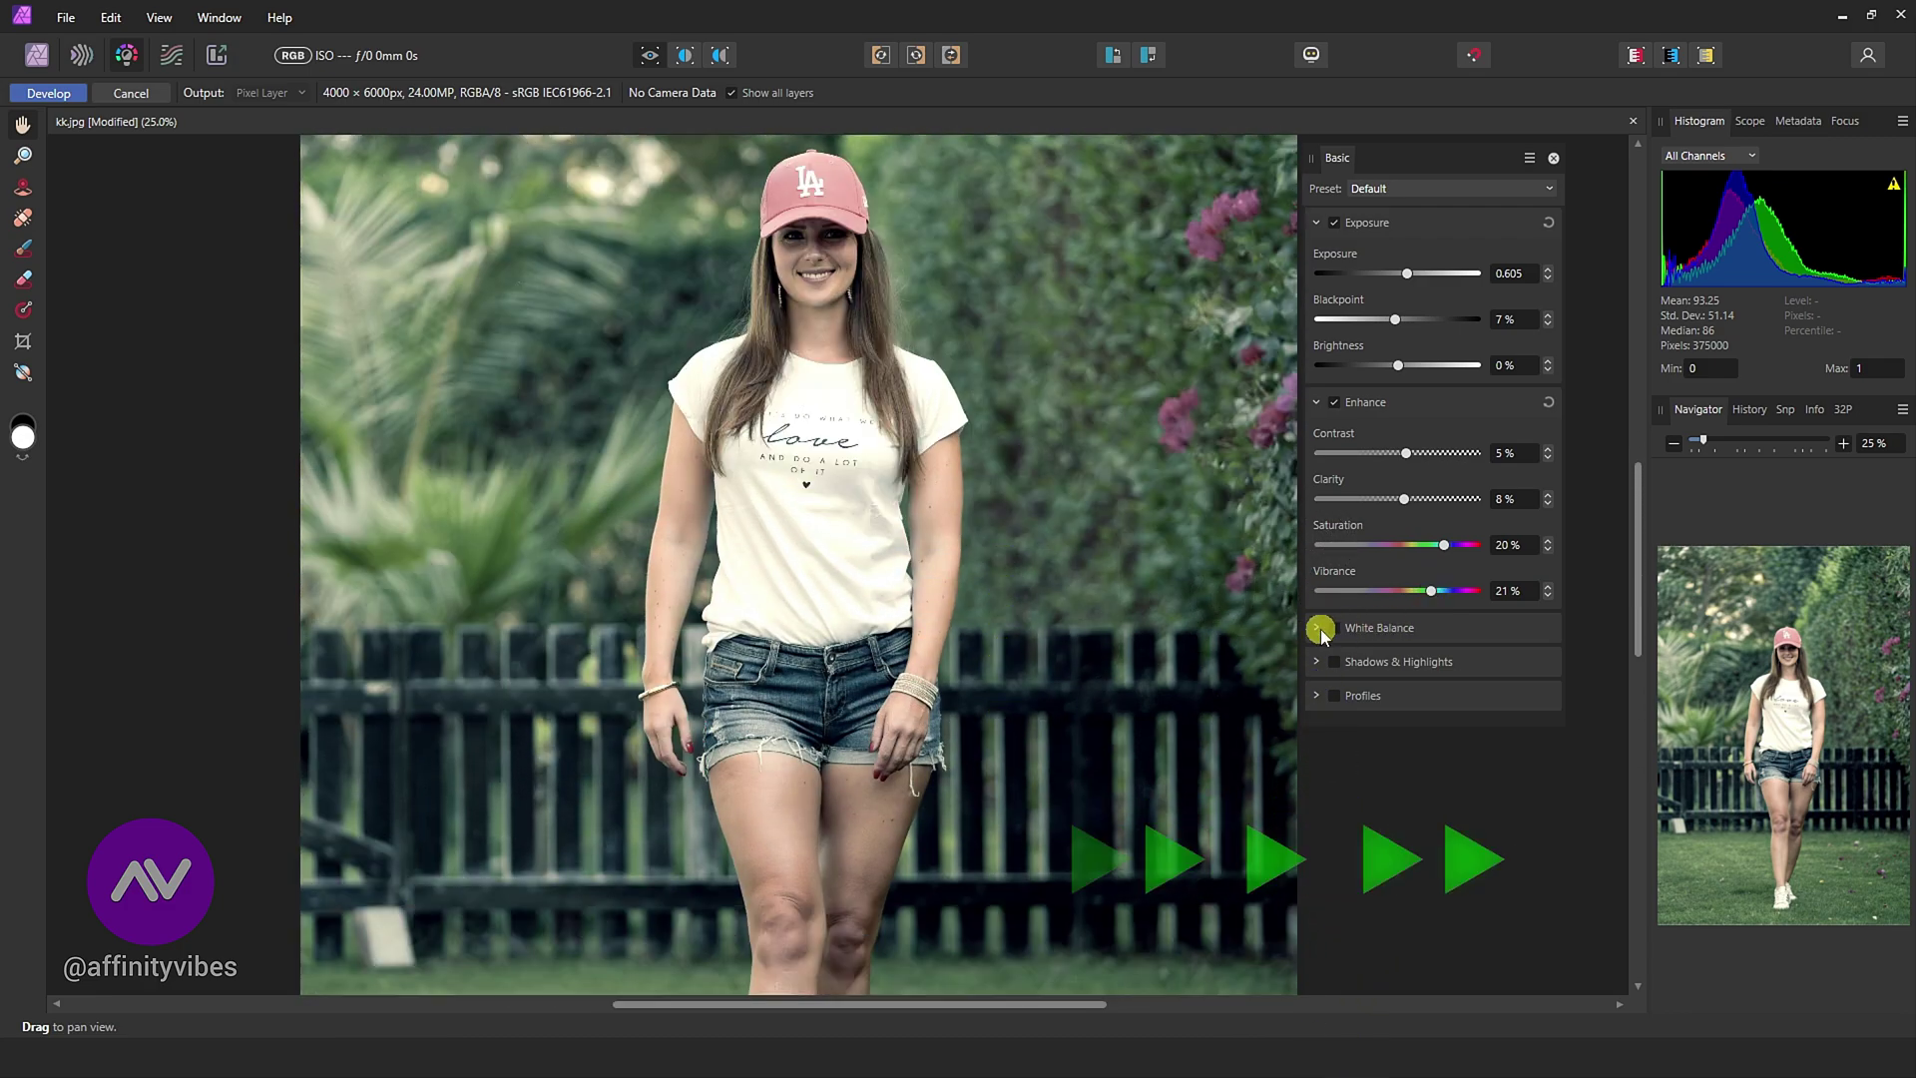
click(1334, 627)
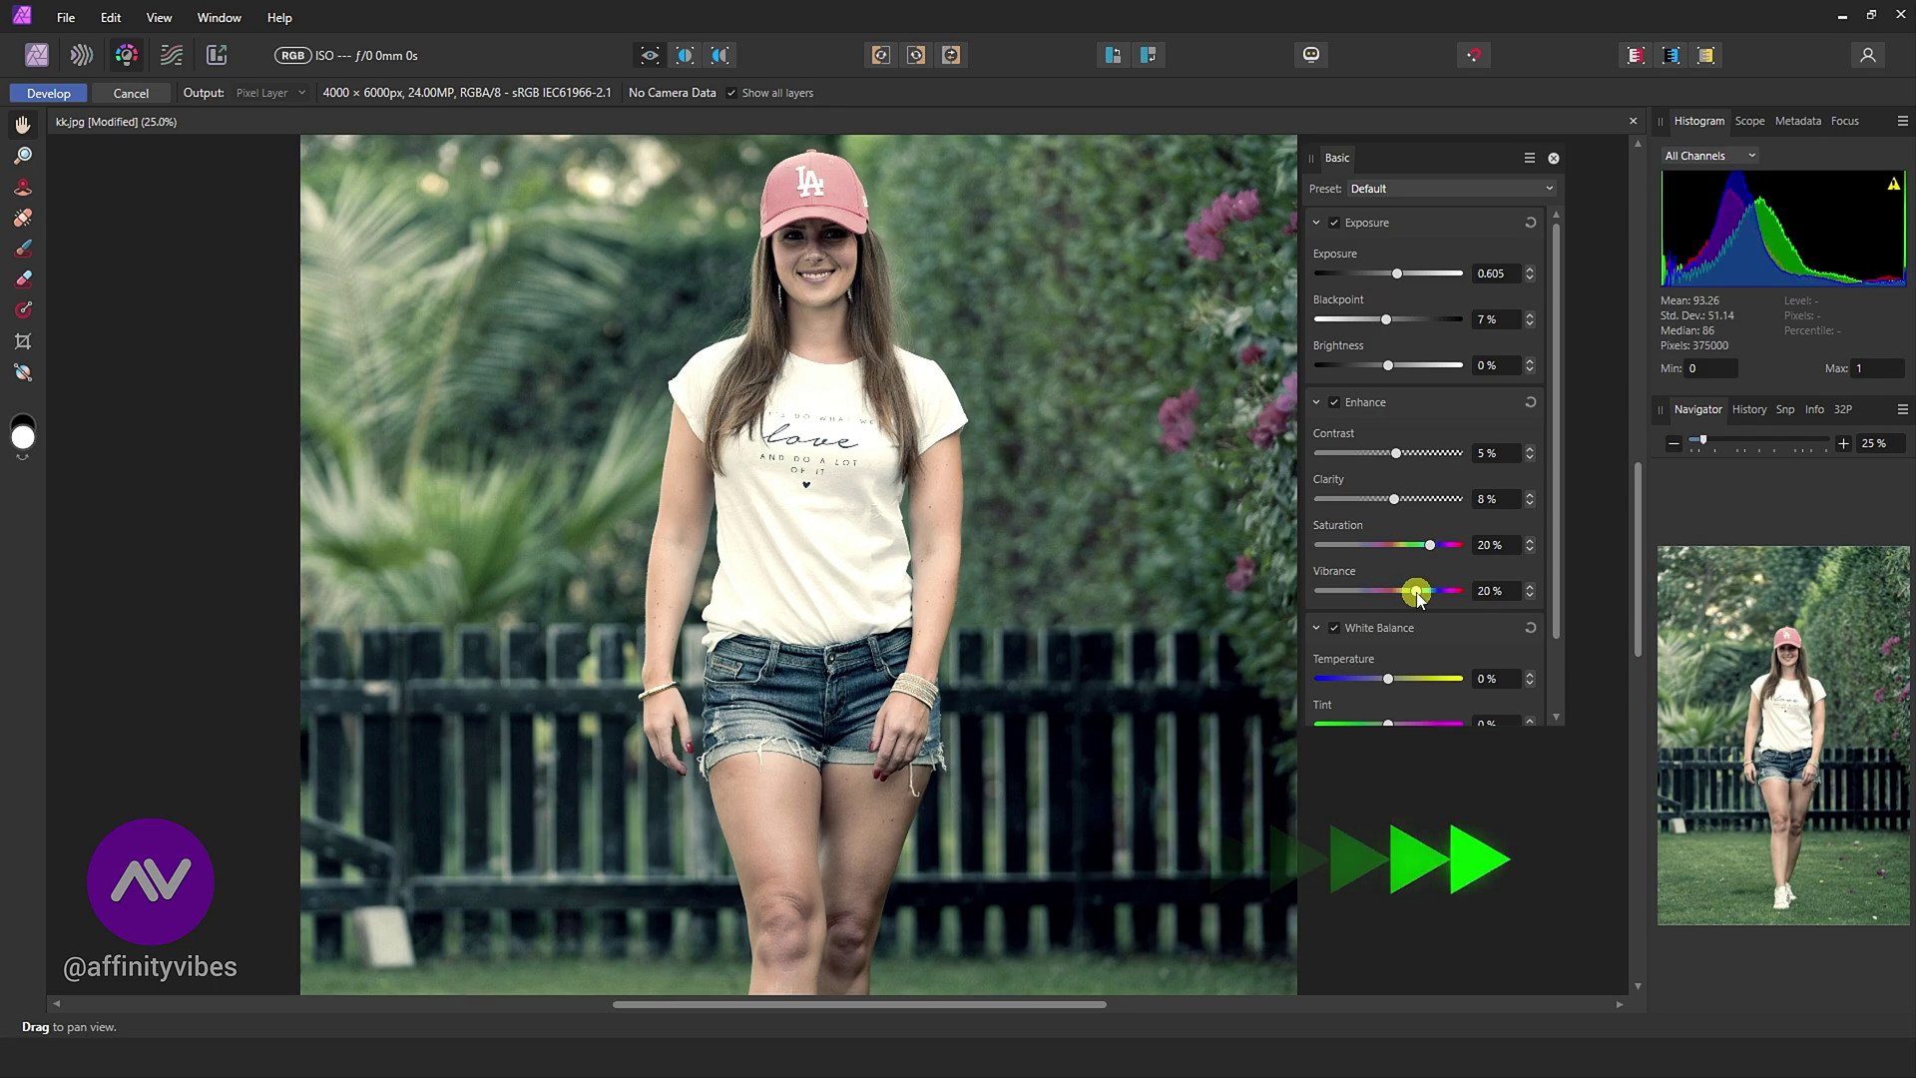
Raise Saturation and Vibrance to 50% and cool Temperature to -9%
mouse_move(1418, 594)
mouse_down()
mouse_move(1470, 592)
mouse_move(1463, 545)
mouse_up()
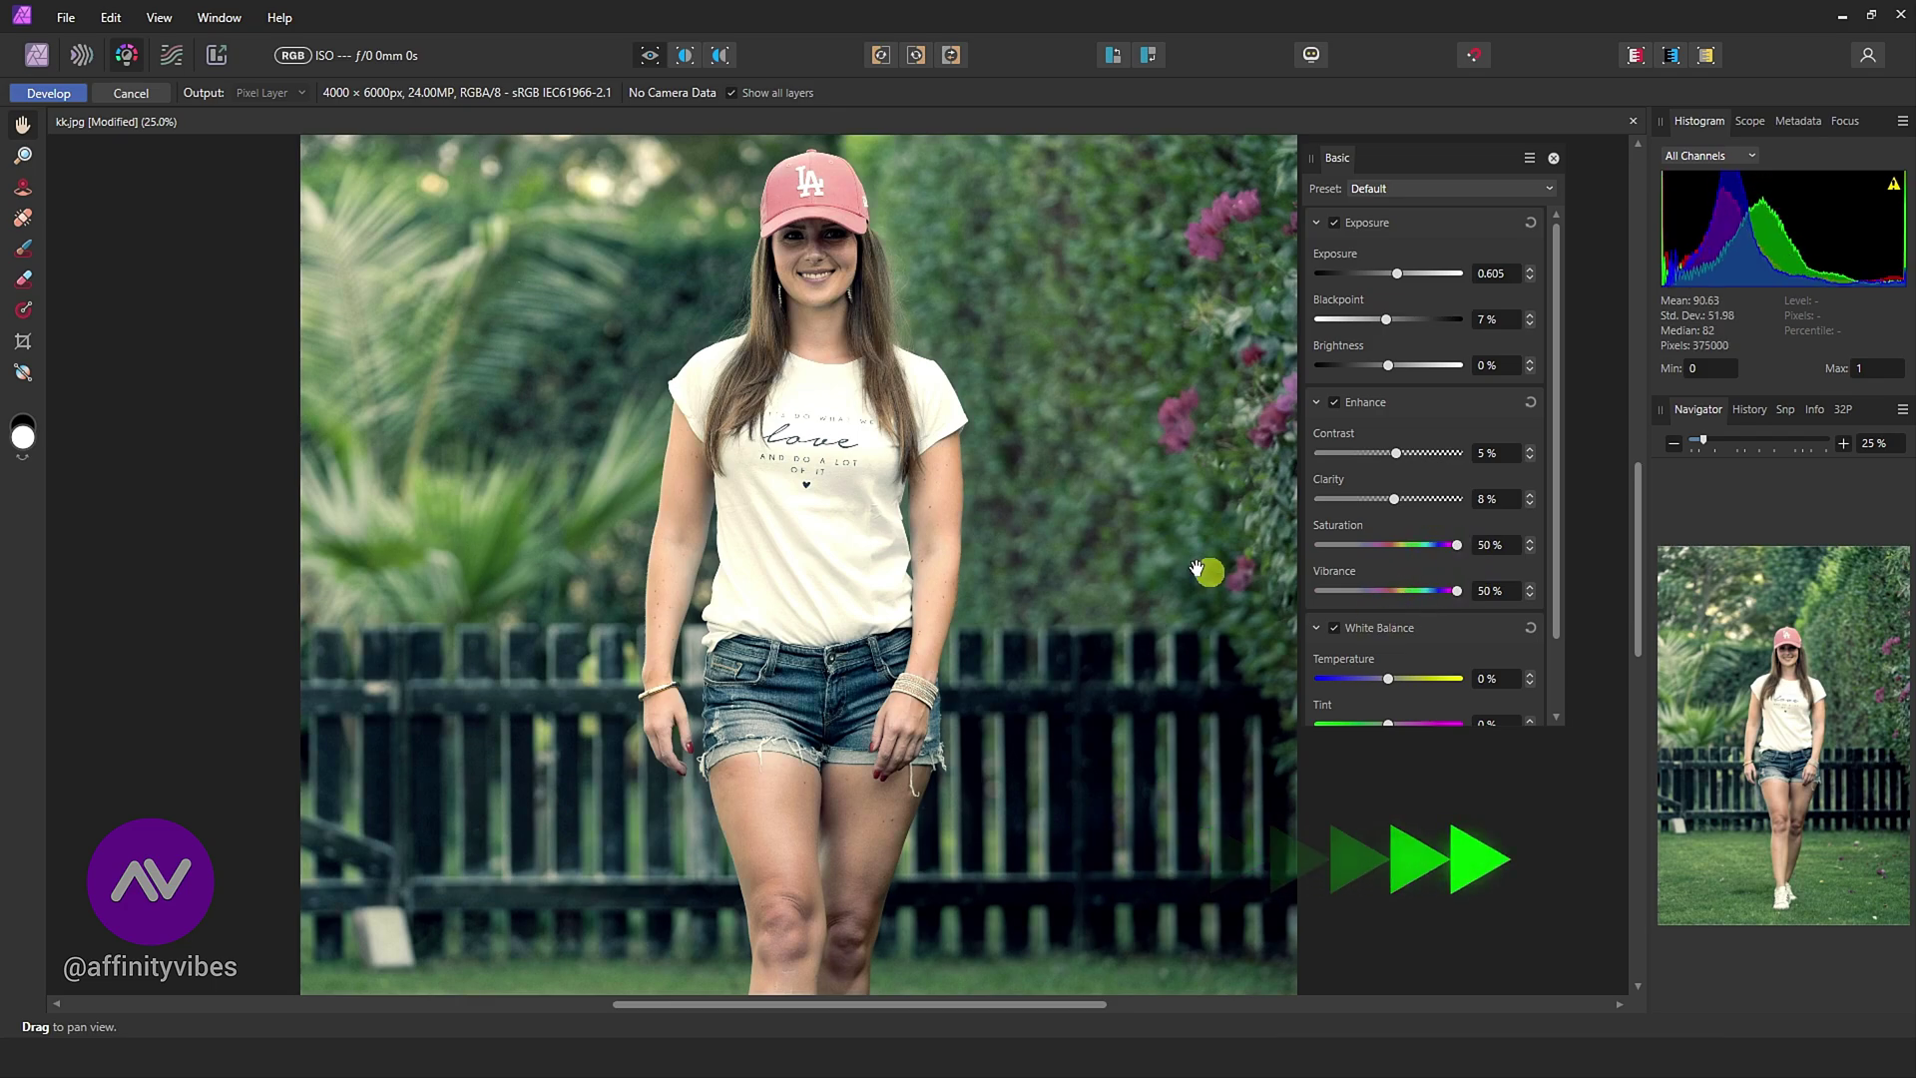
drag(1161, 450, 1162, 553)
scroll(1423, 525, down, 2)
drag(1389, 595, 1383, 596)
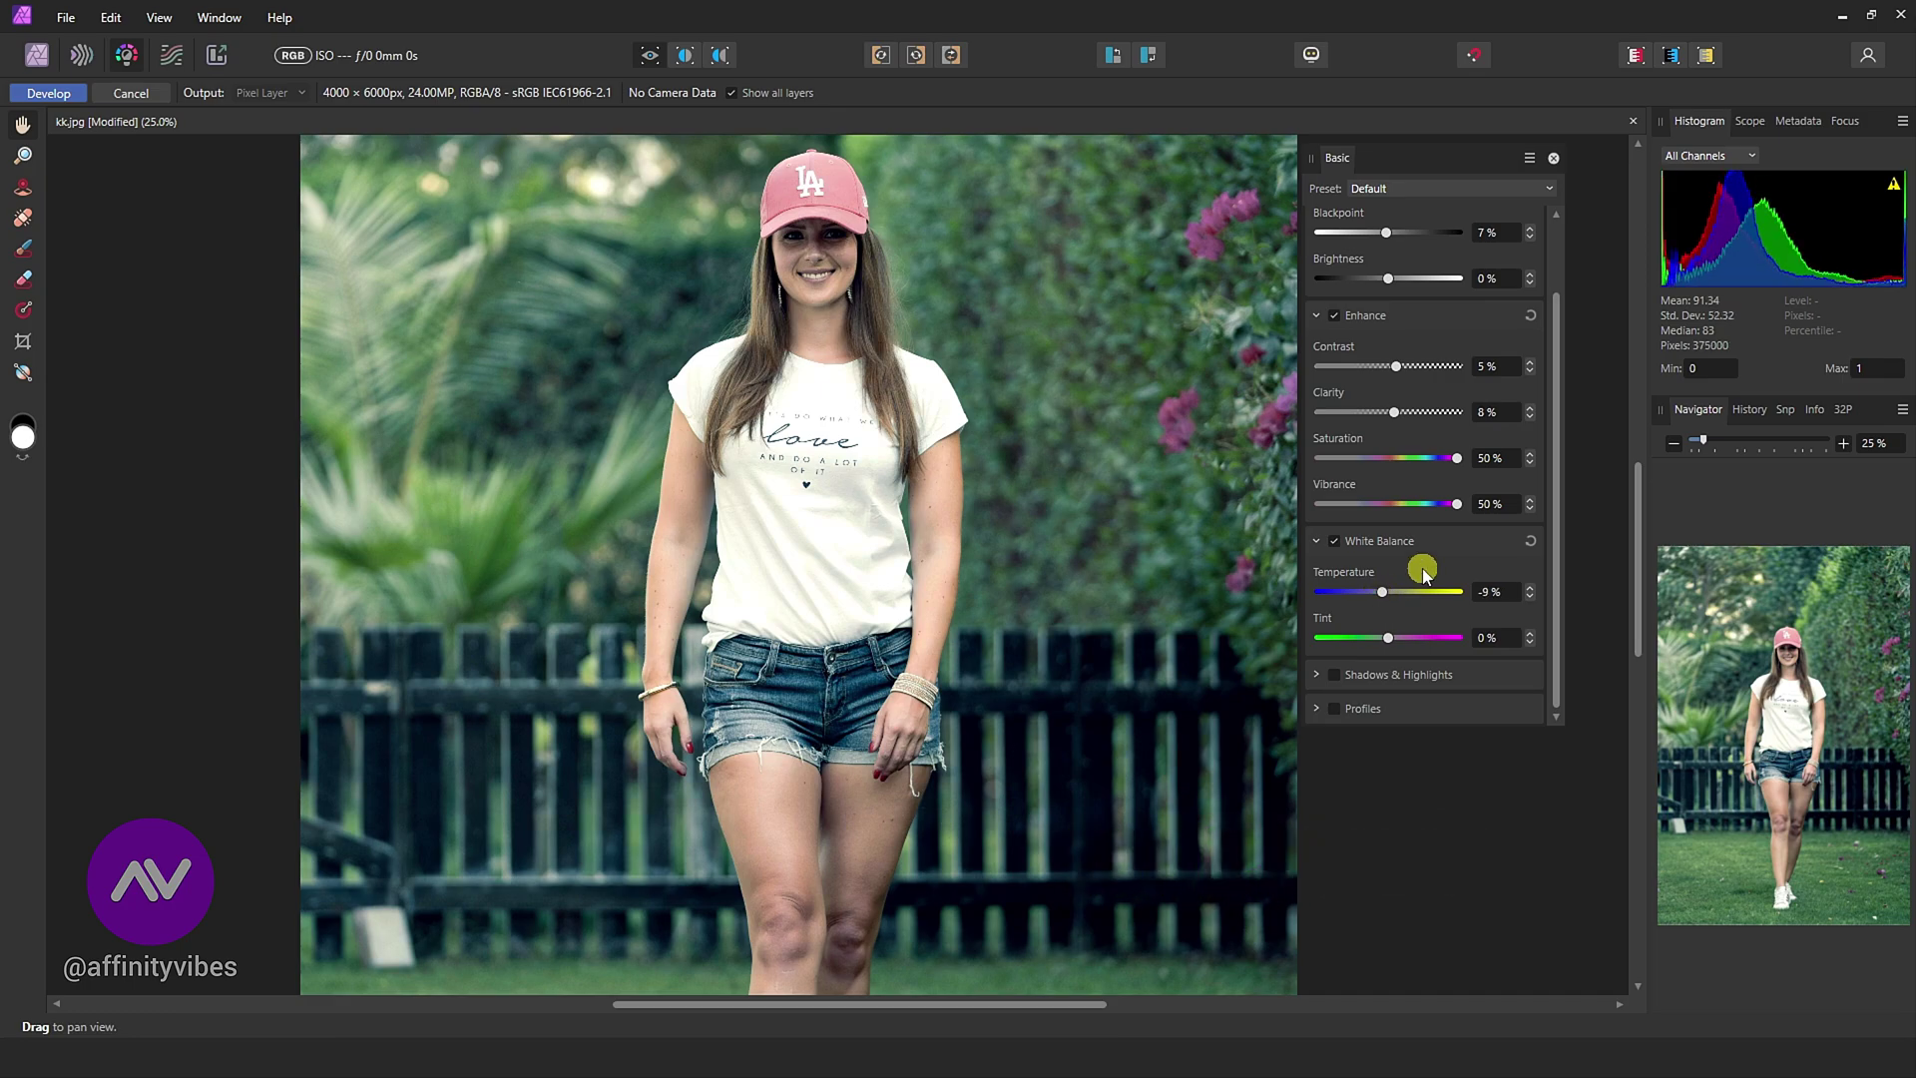
key(ctrl+0)
key(ctrl+plus)
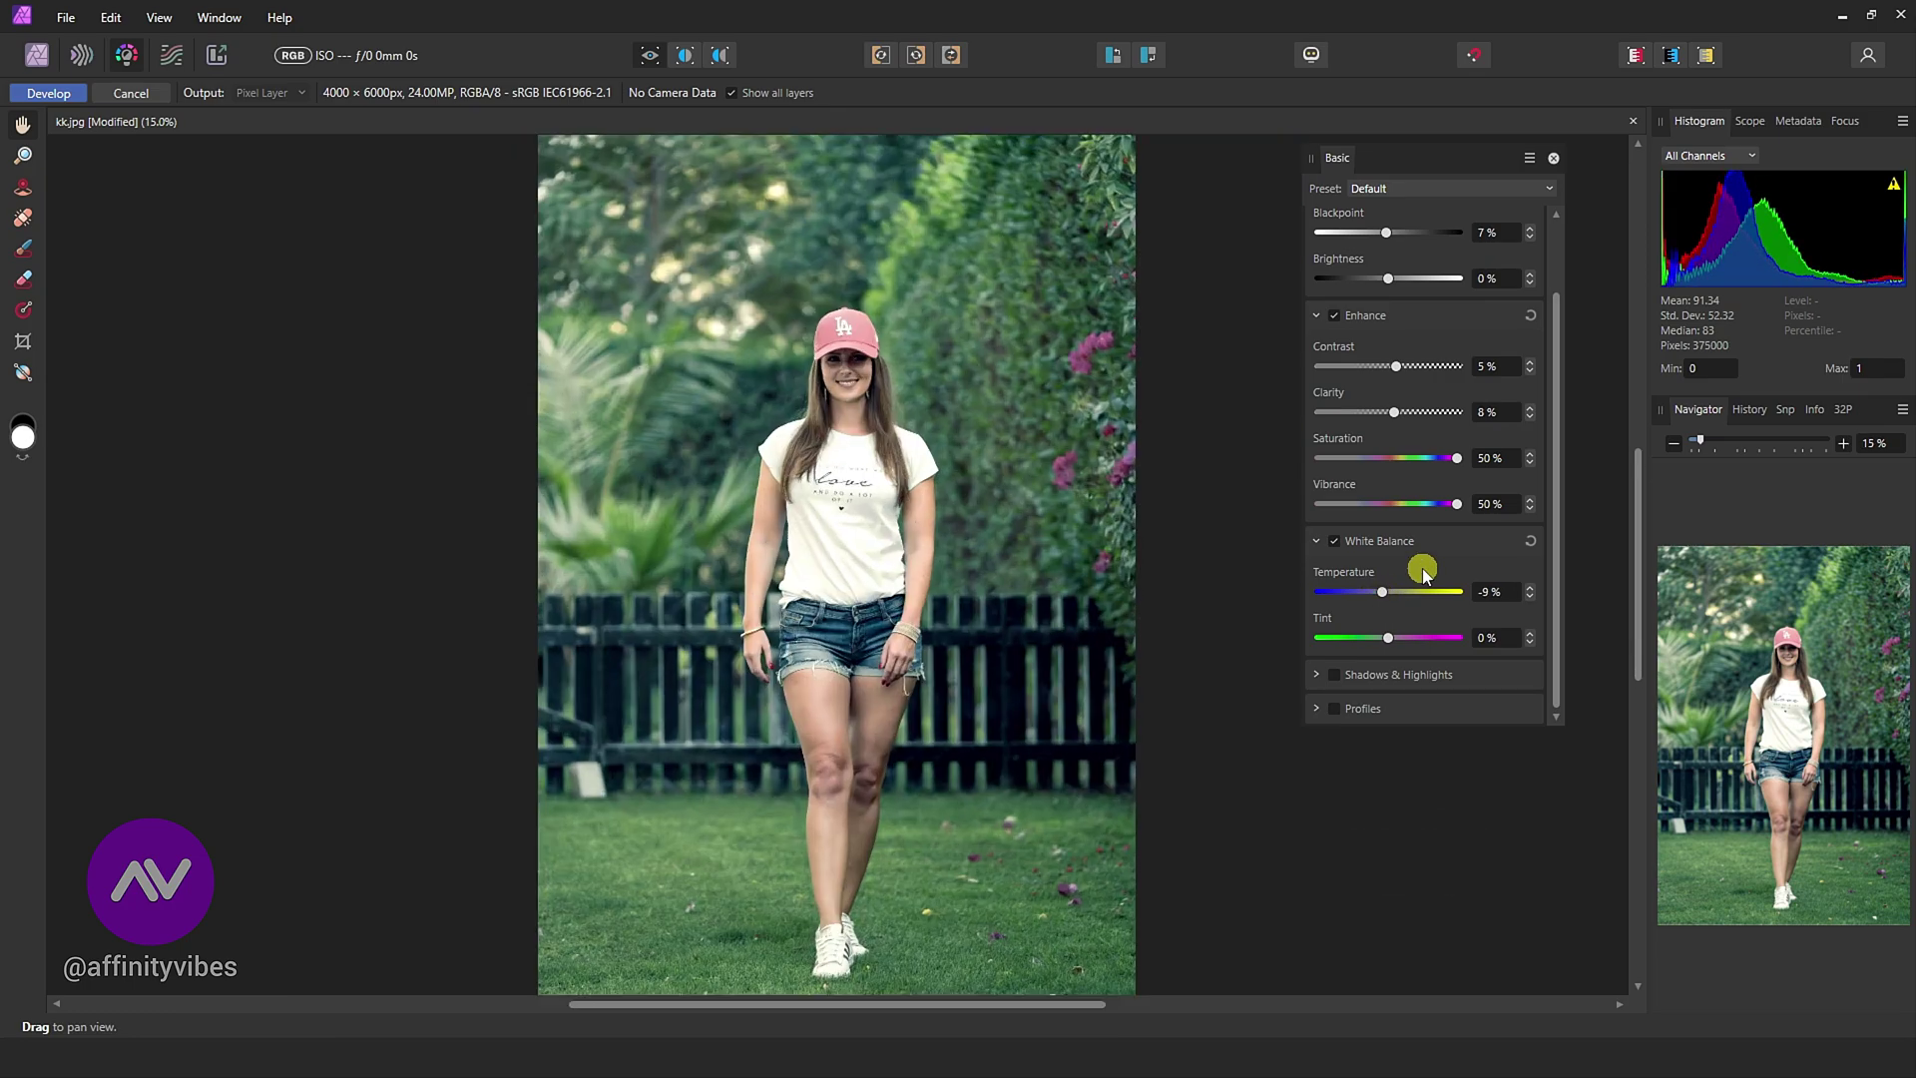
scroll(1224, 588, down, 1)
Set Tint to 8% and Shadows to -5%, then dock the Develop panel back
drag(1391, 642, 1402, 642)
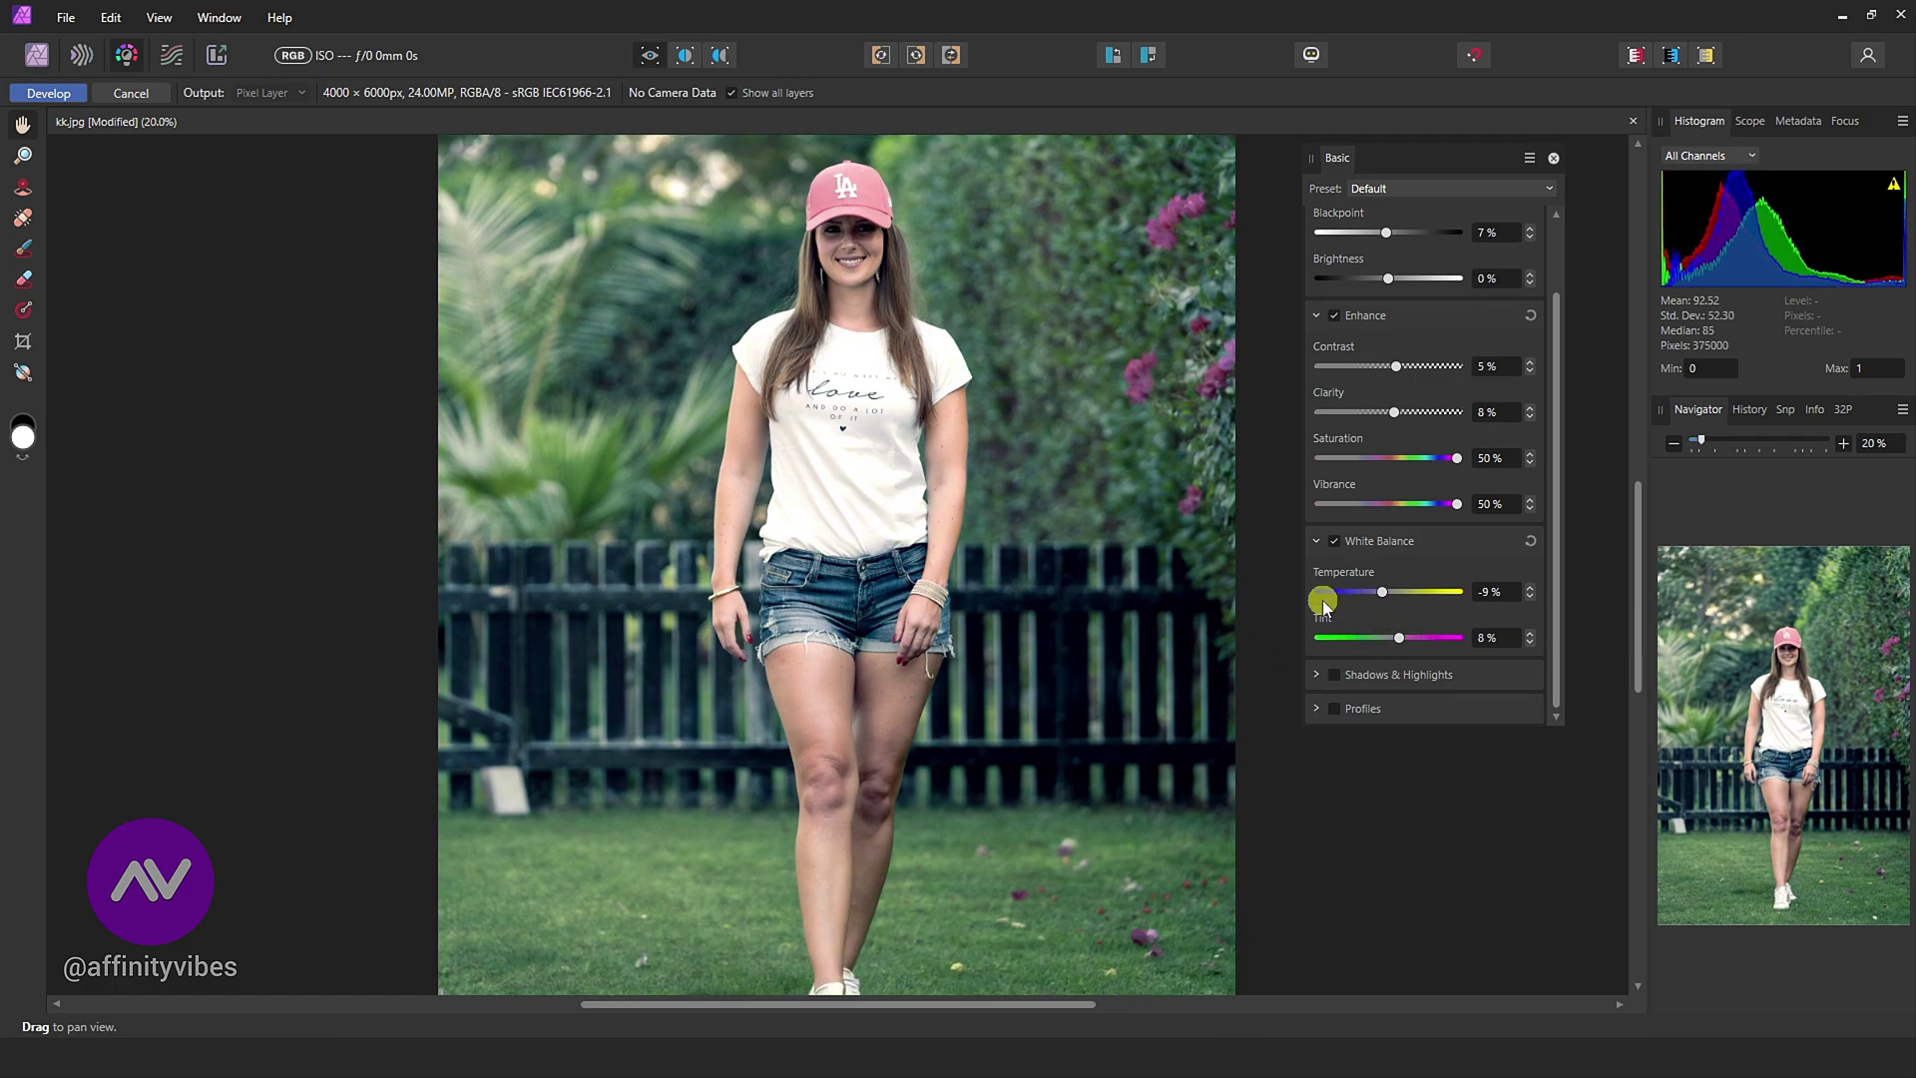
click(1317, 676)
drag(1389, 628, 1385, 627)
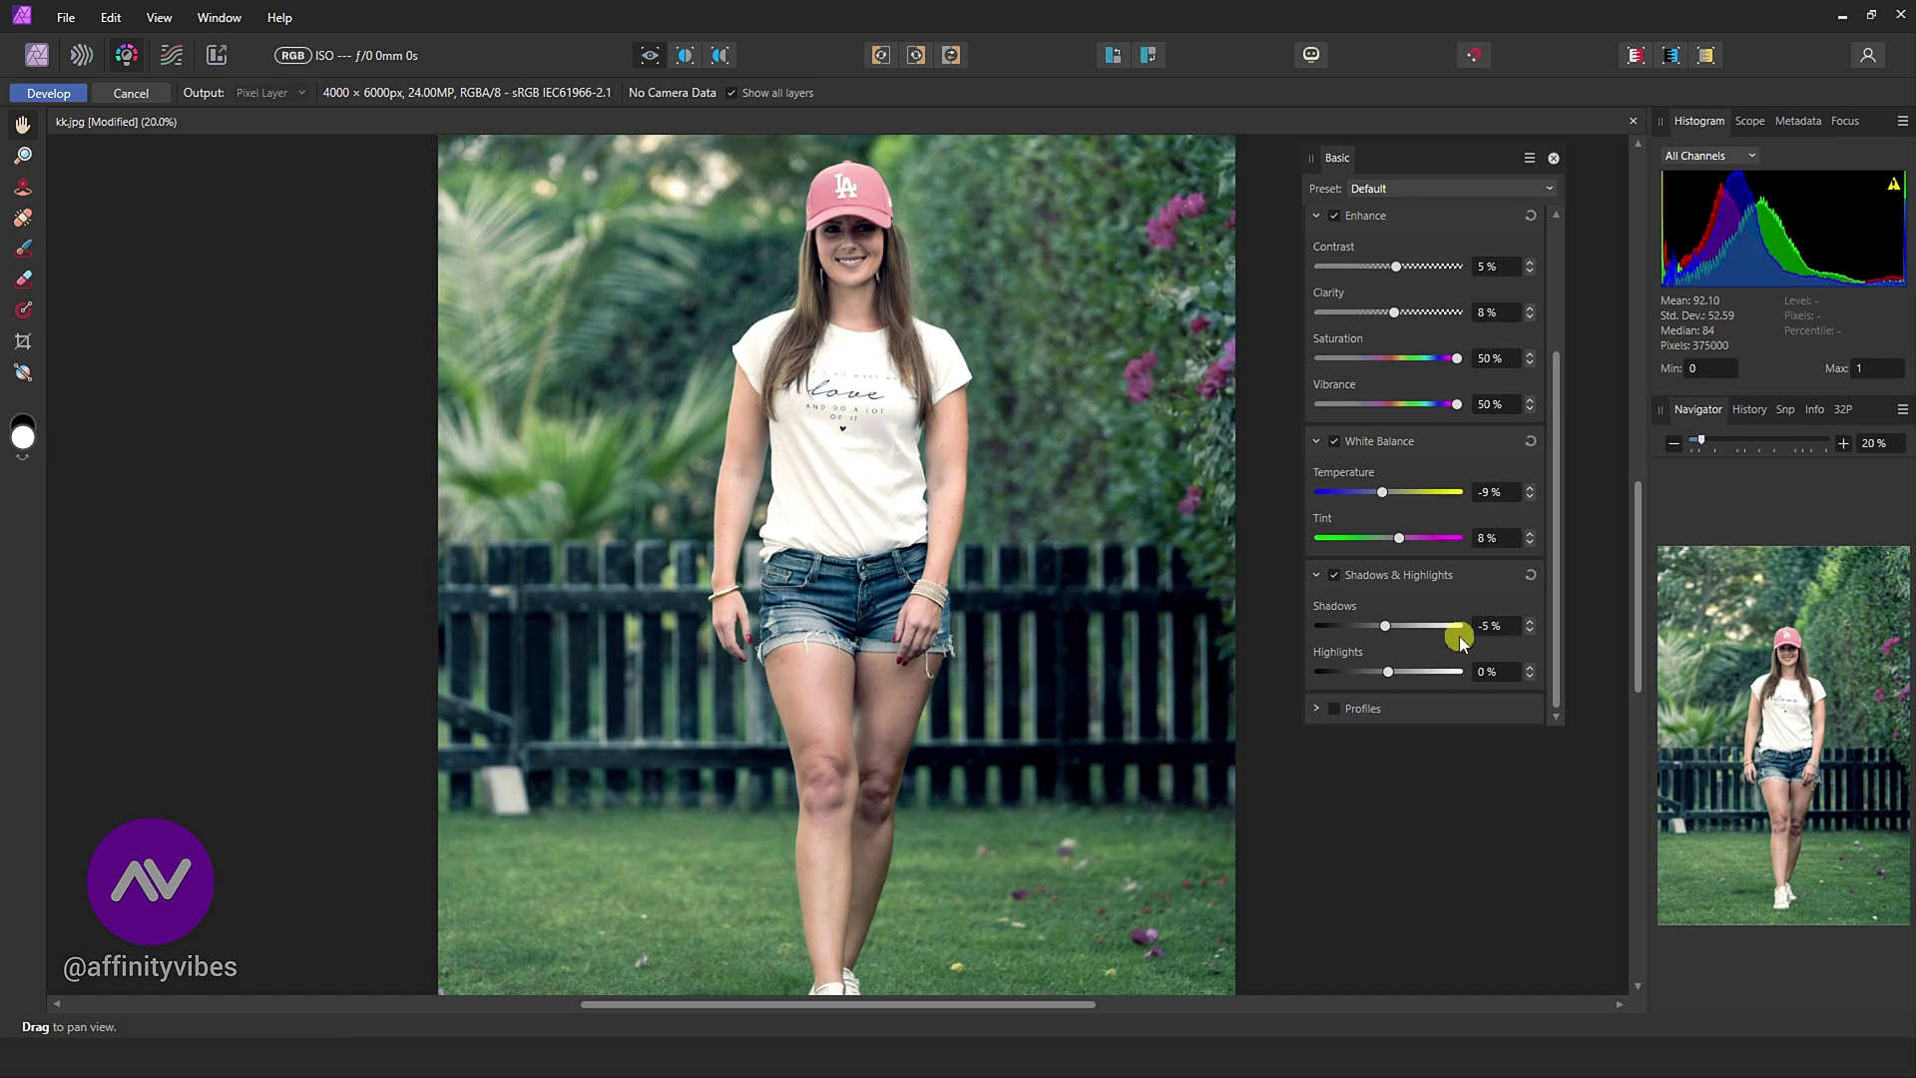
scroll(1351, 438, up, 3)
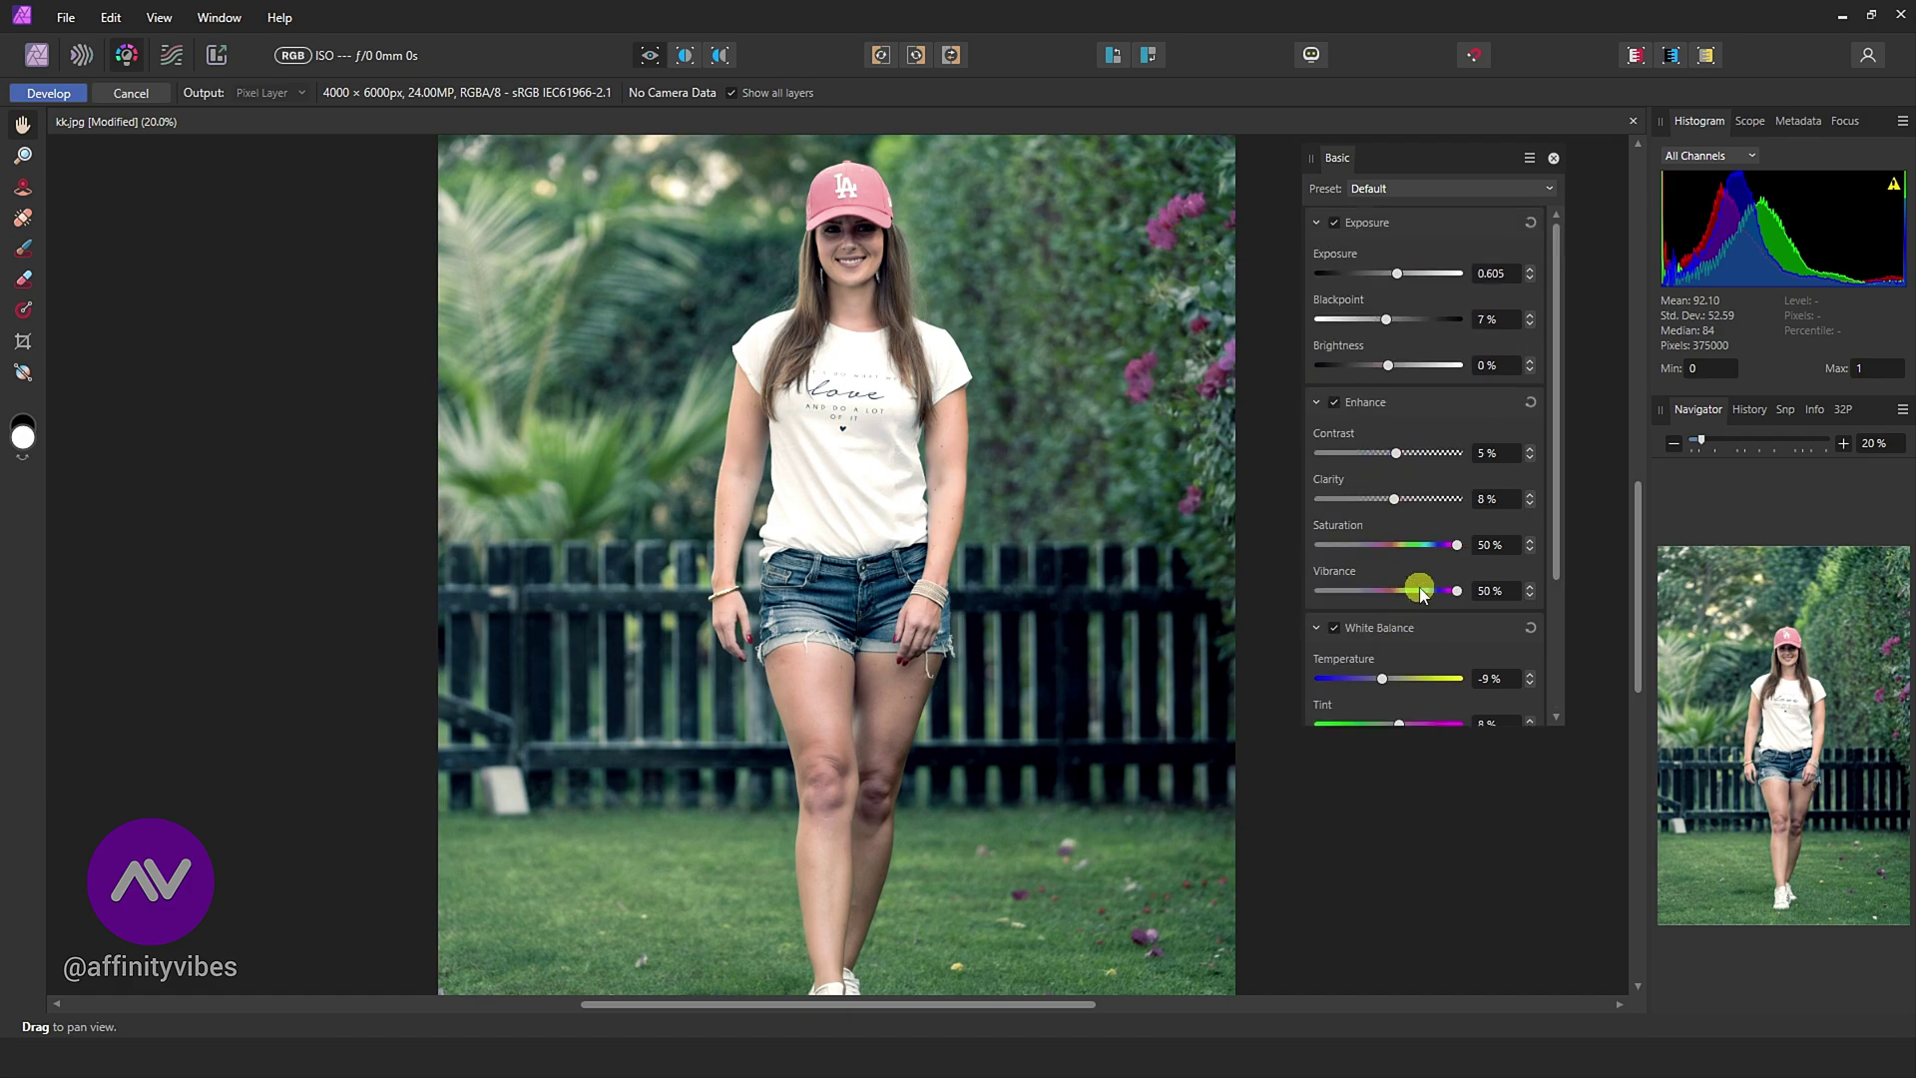
scroll(1480, 684, down, 3)
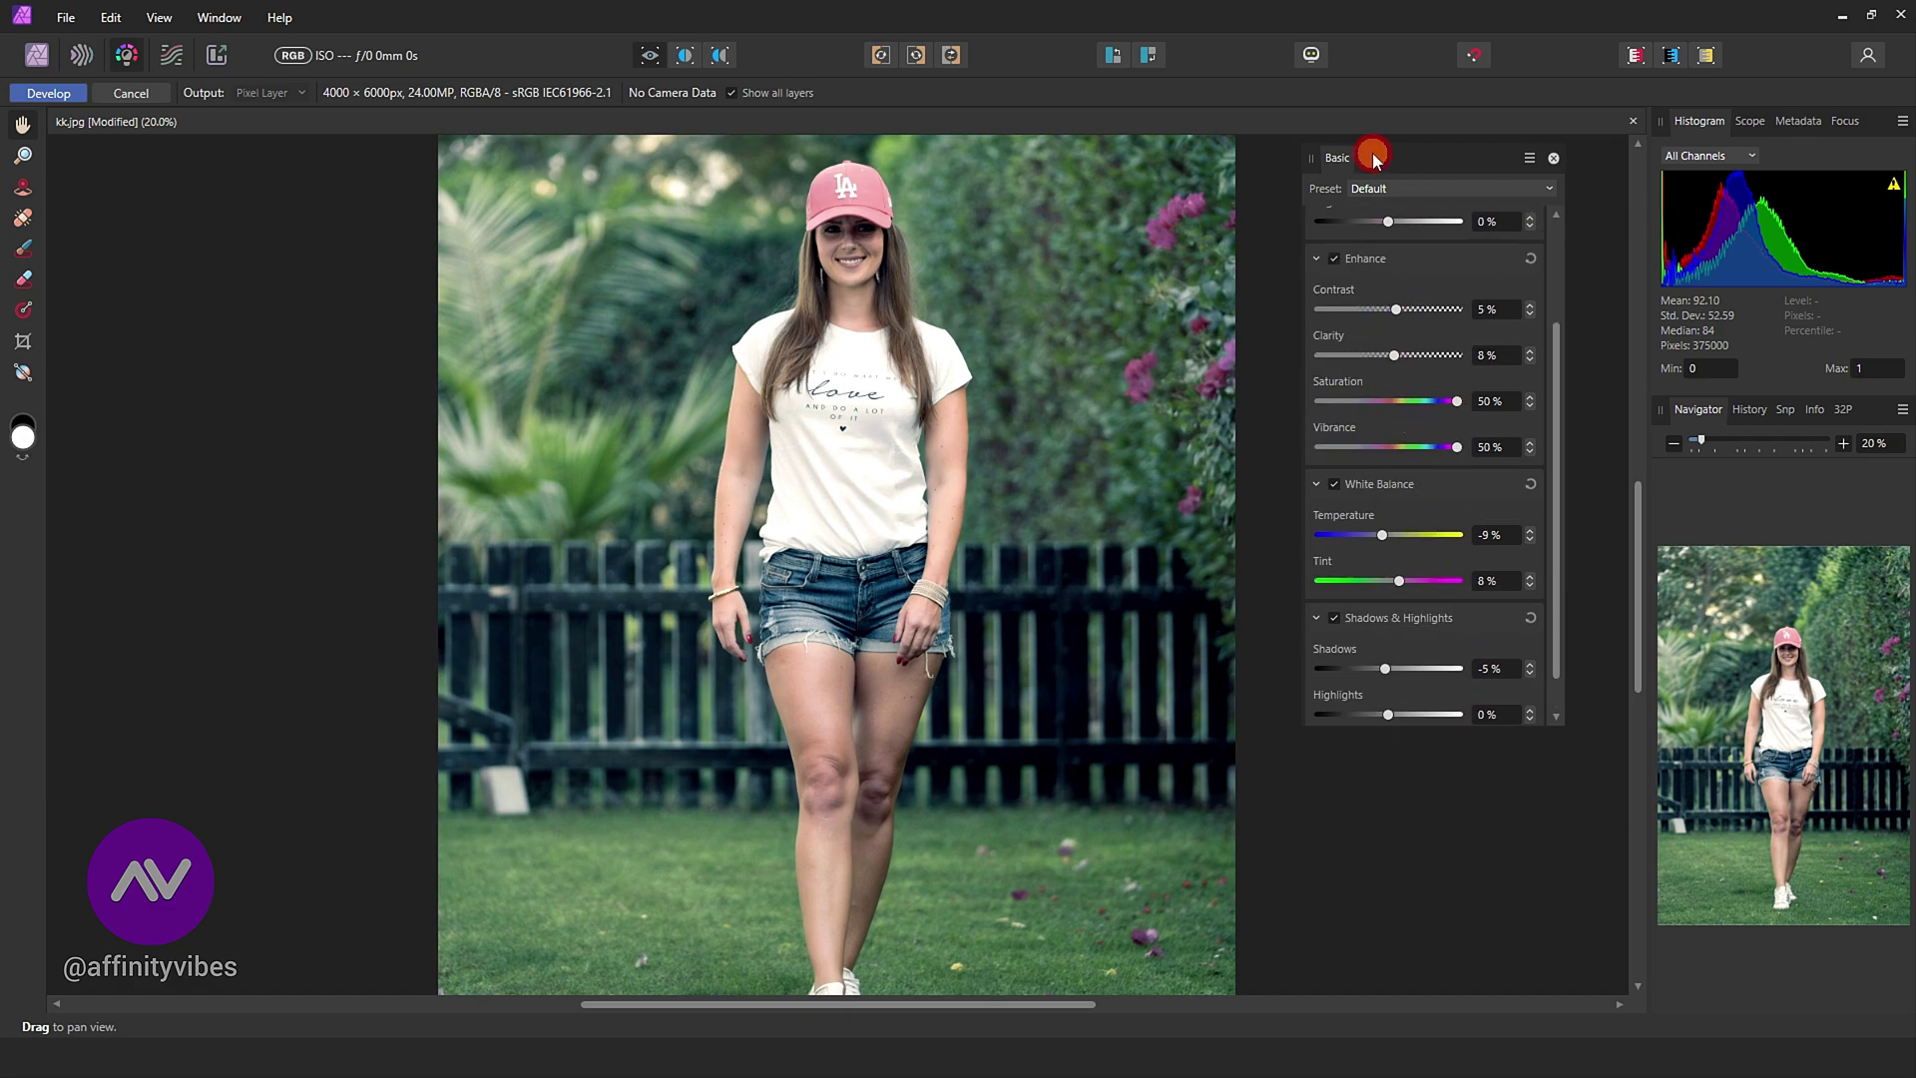
drag(1374, 157, 1723, 409)
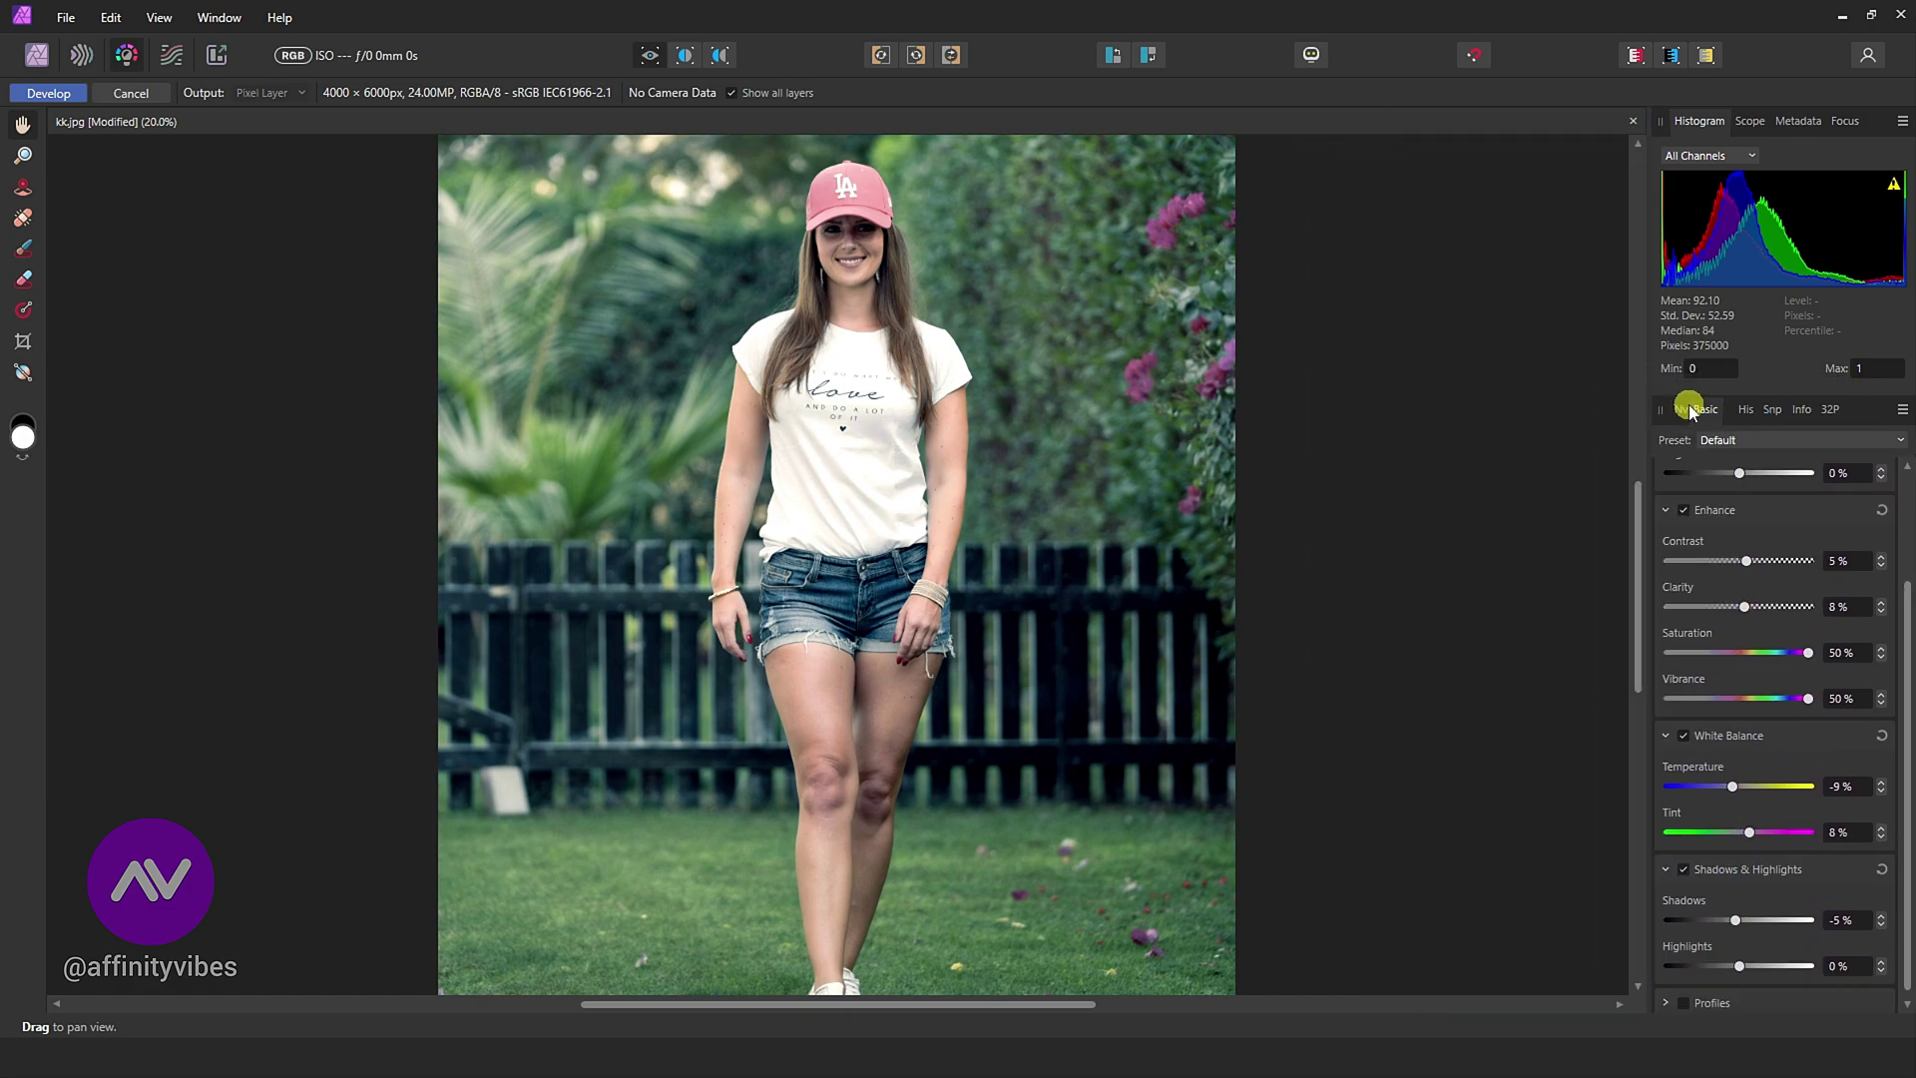
Apply the Develop edits, then hide and reshow the edited layer to compare with the original
click(48, 94)
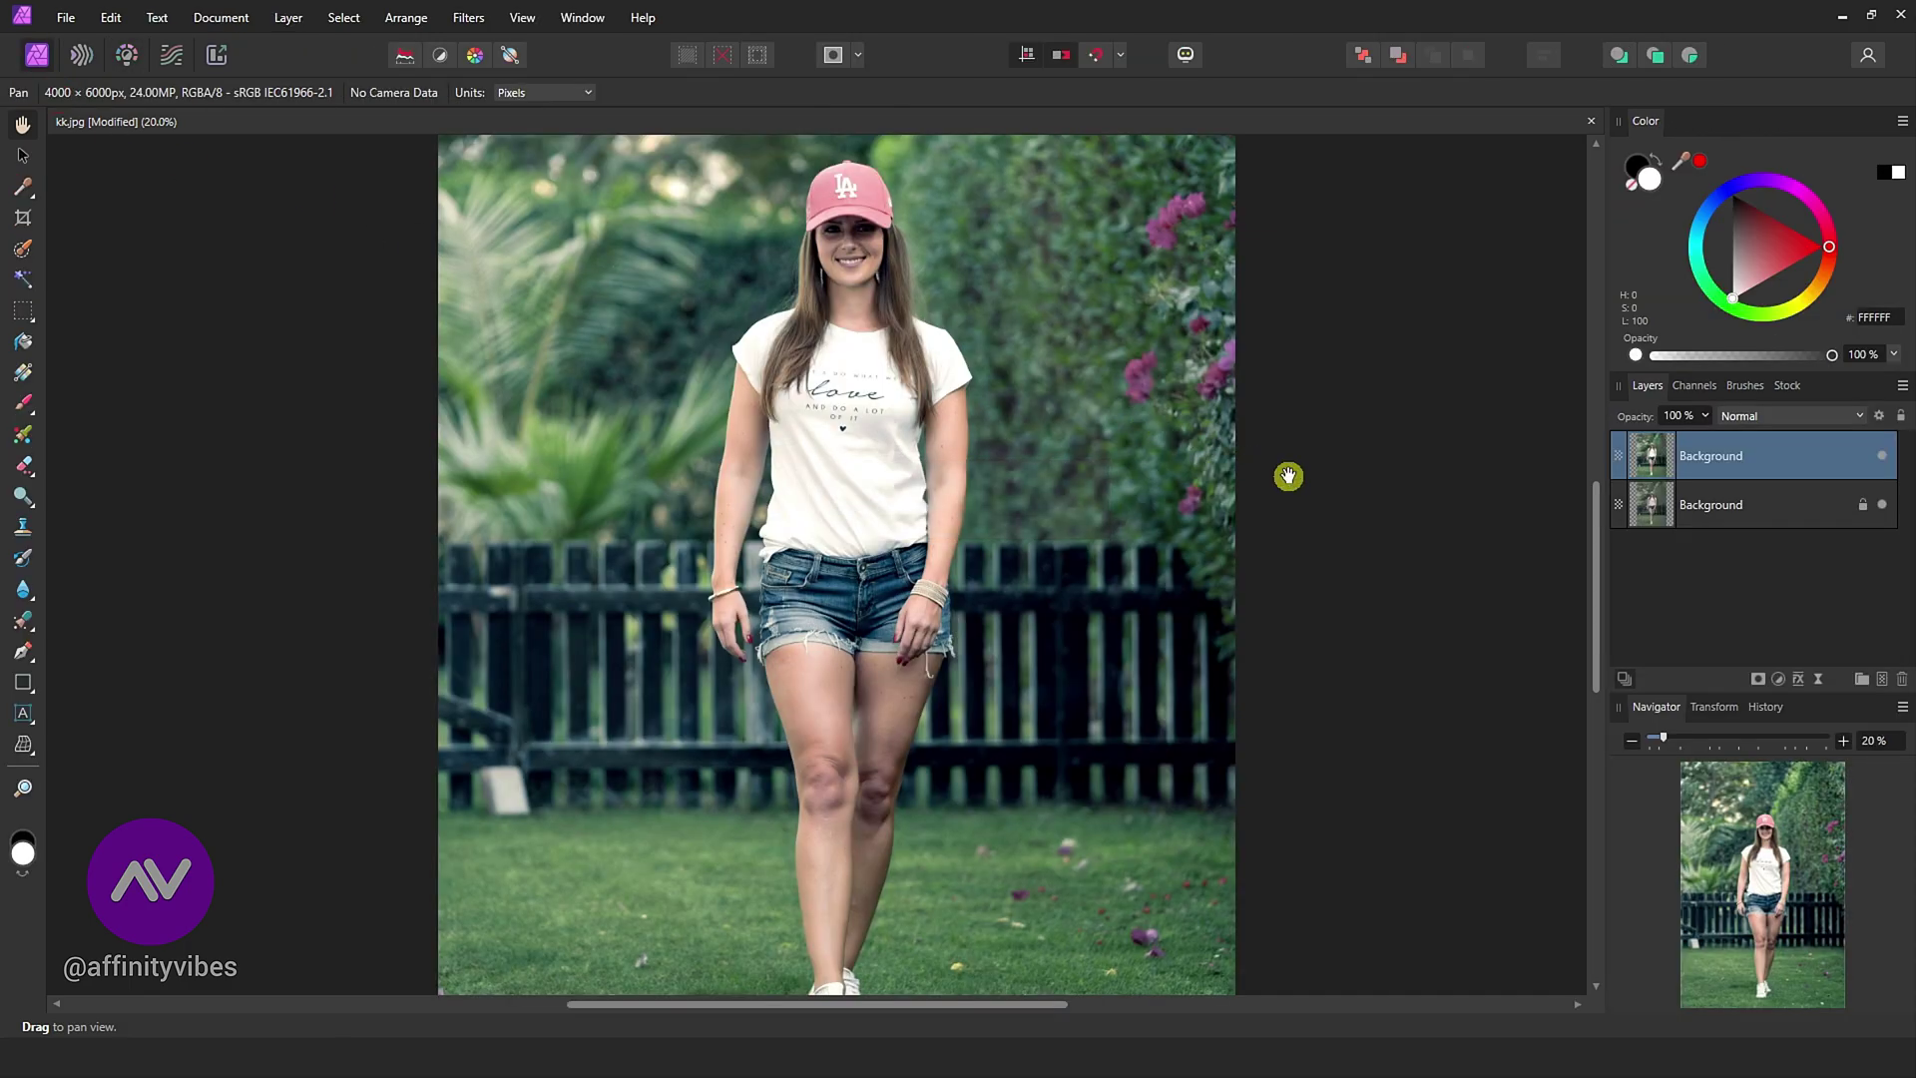
click(1884, 455)
click(1883, 458)
Add an HSL Shift adjustment layer and raise the greens' saturation
click(1769, 679)
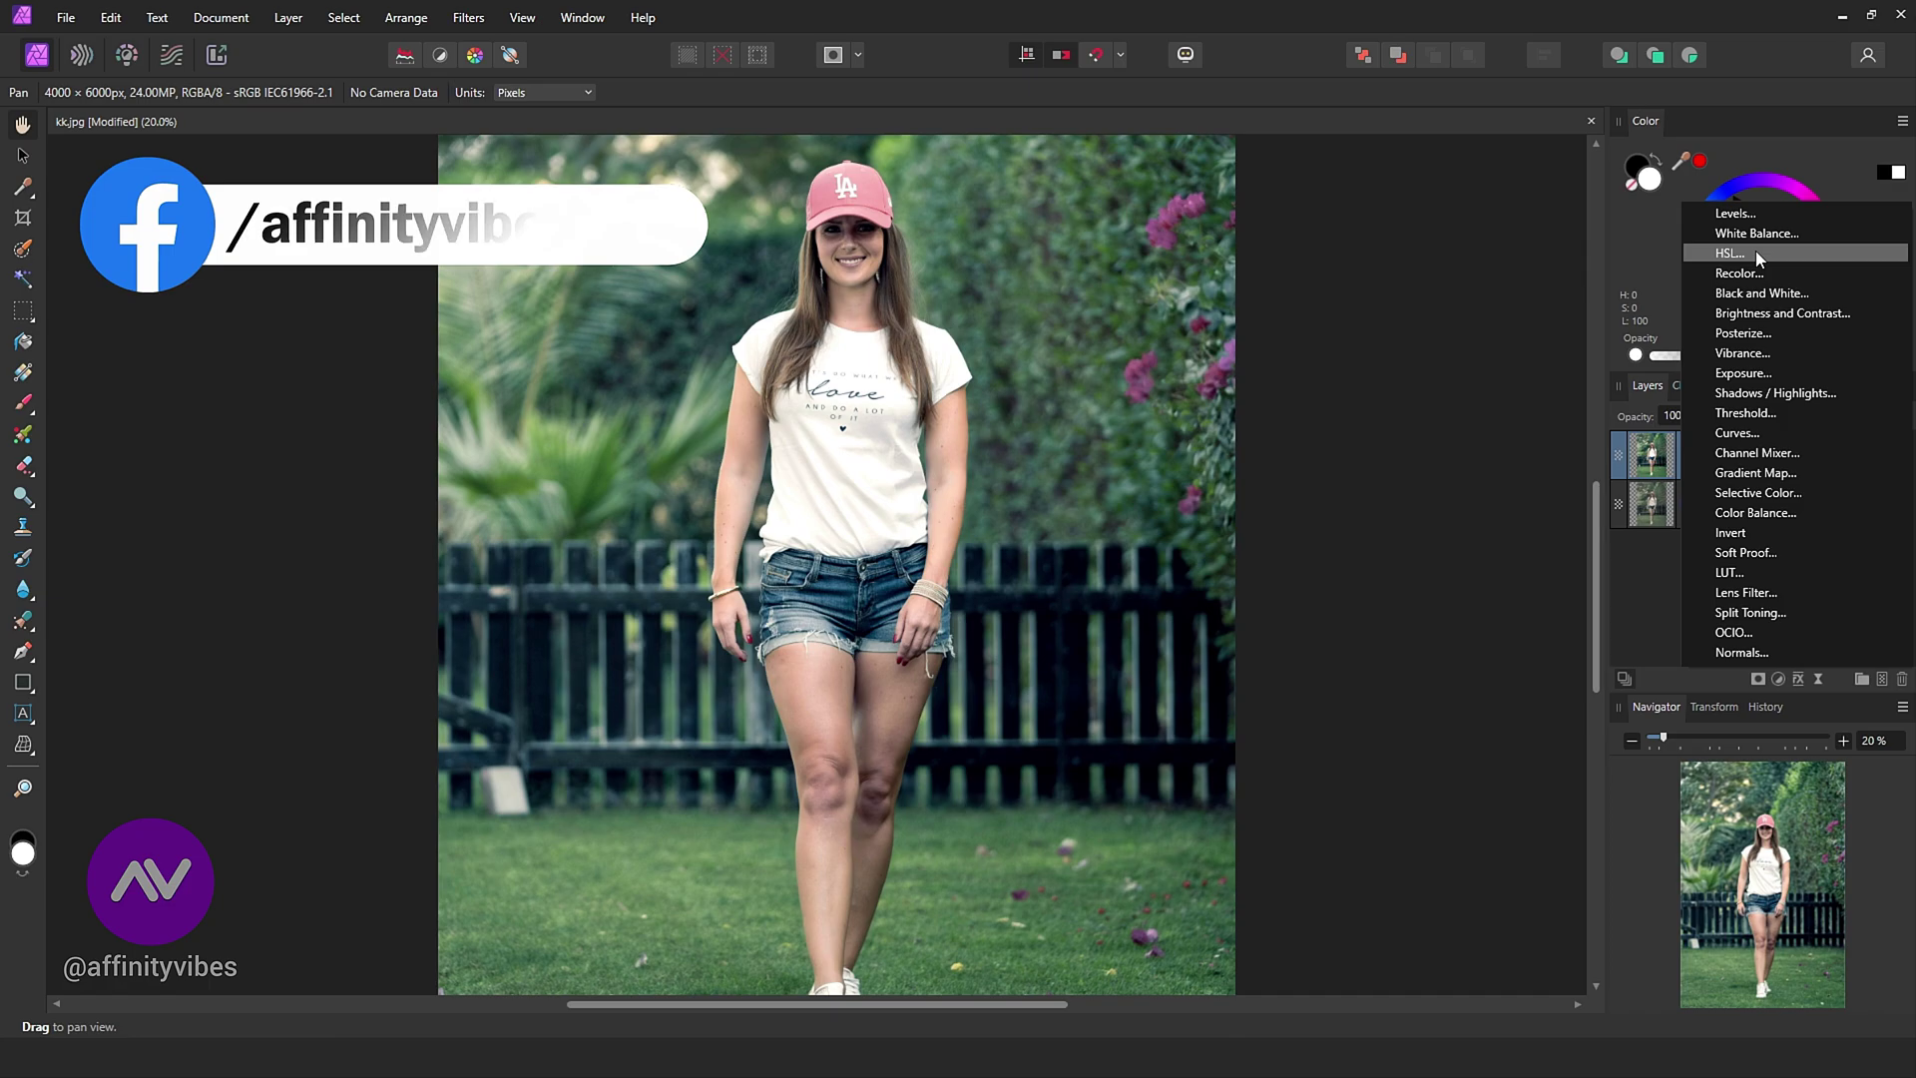
click(1755, 250)
mouse_move(1364, 542)
mouse_down()
mouse_move(1333, 158)
mouse_move(1287, 150)
mouse_up()
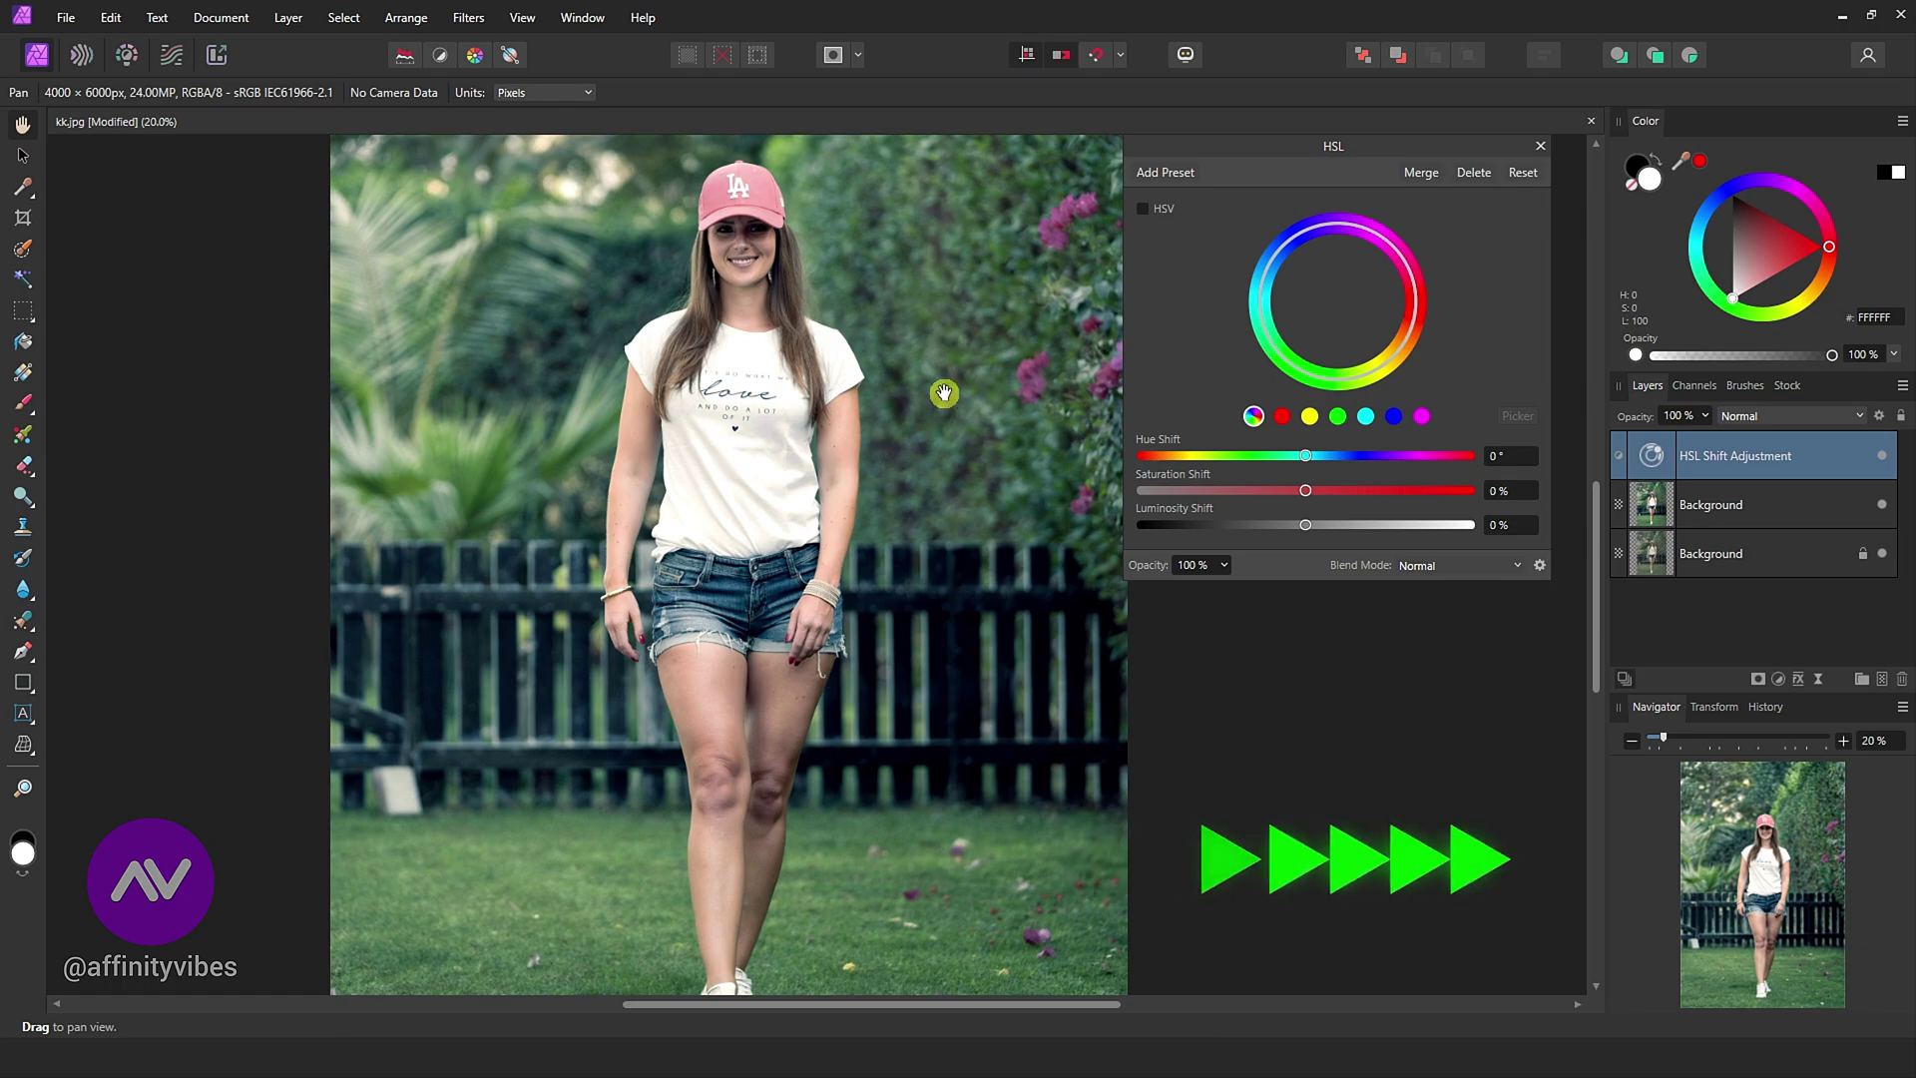
click(1339, 416)
drag(1331, 492, 1385, 492)
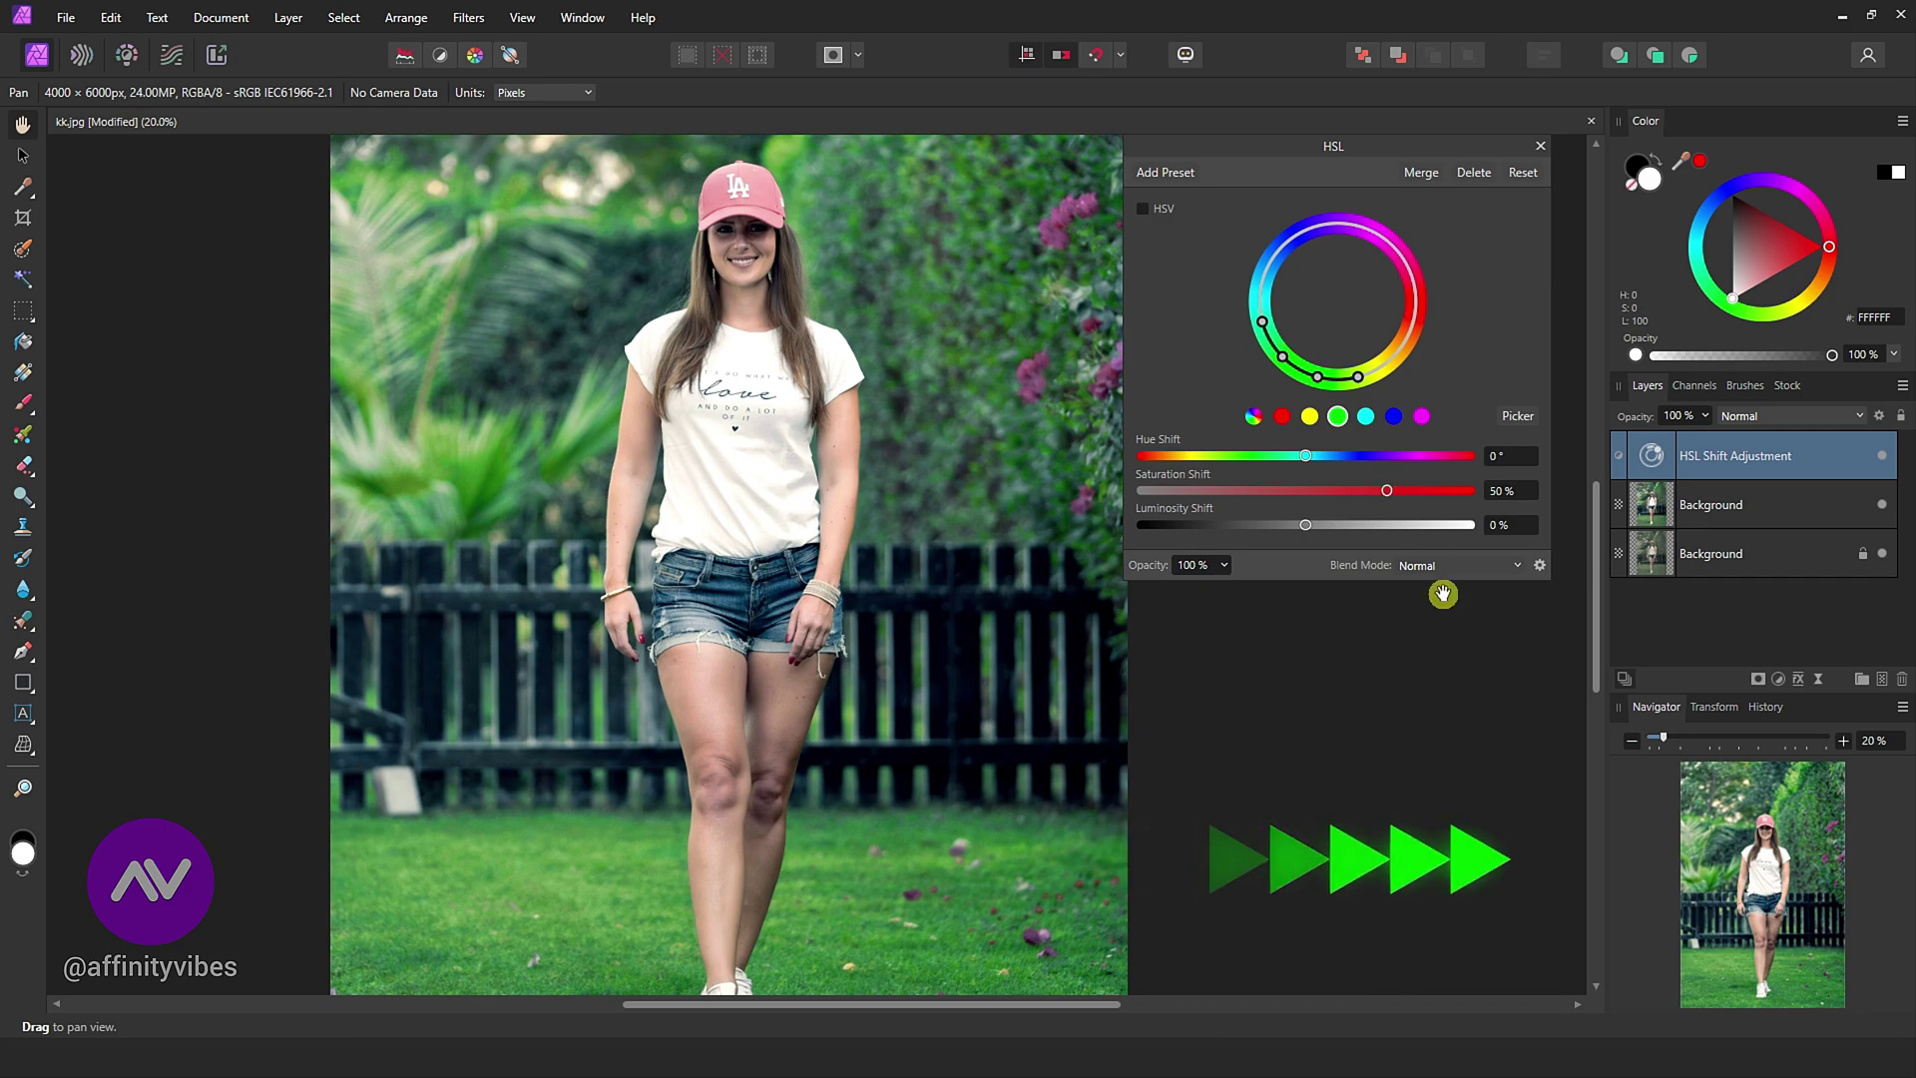
scroll(937, 680, down, 2)
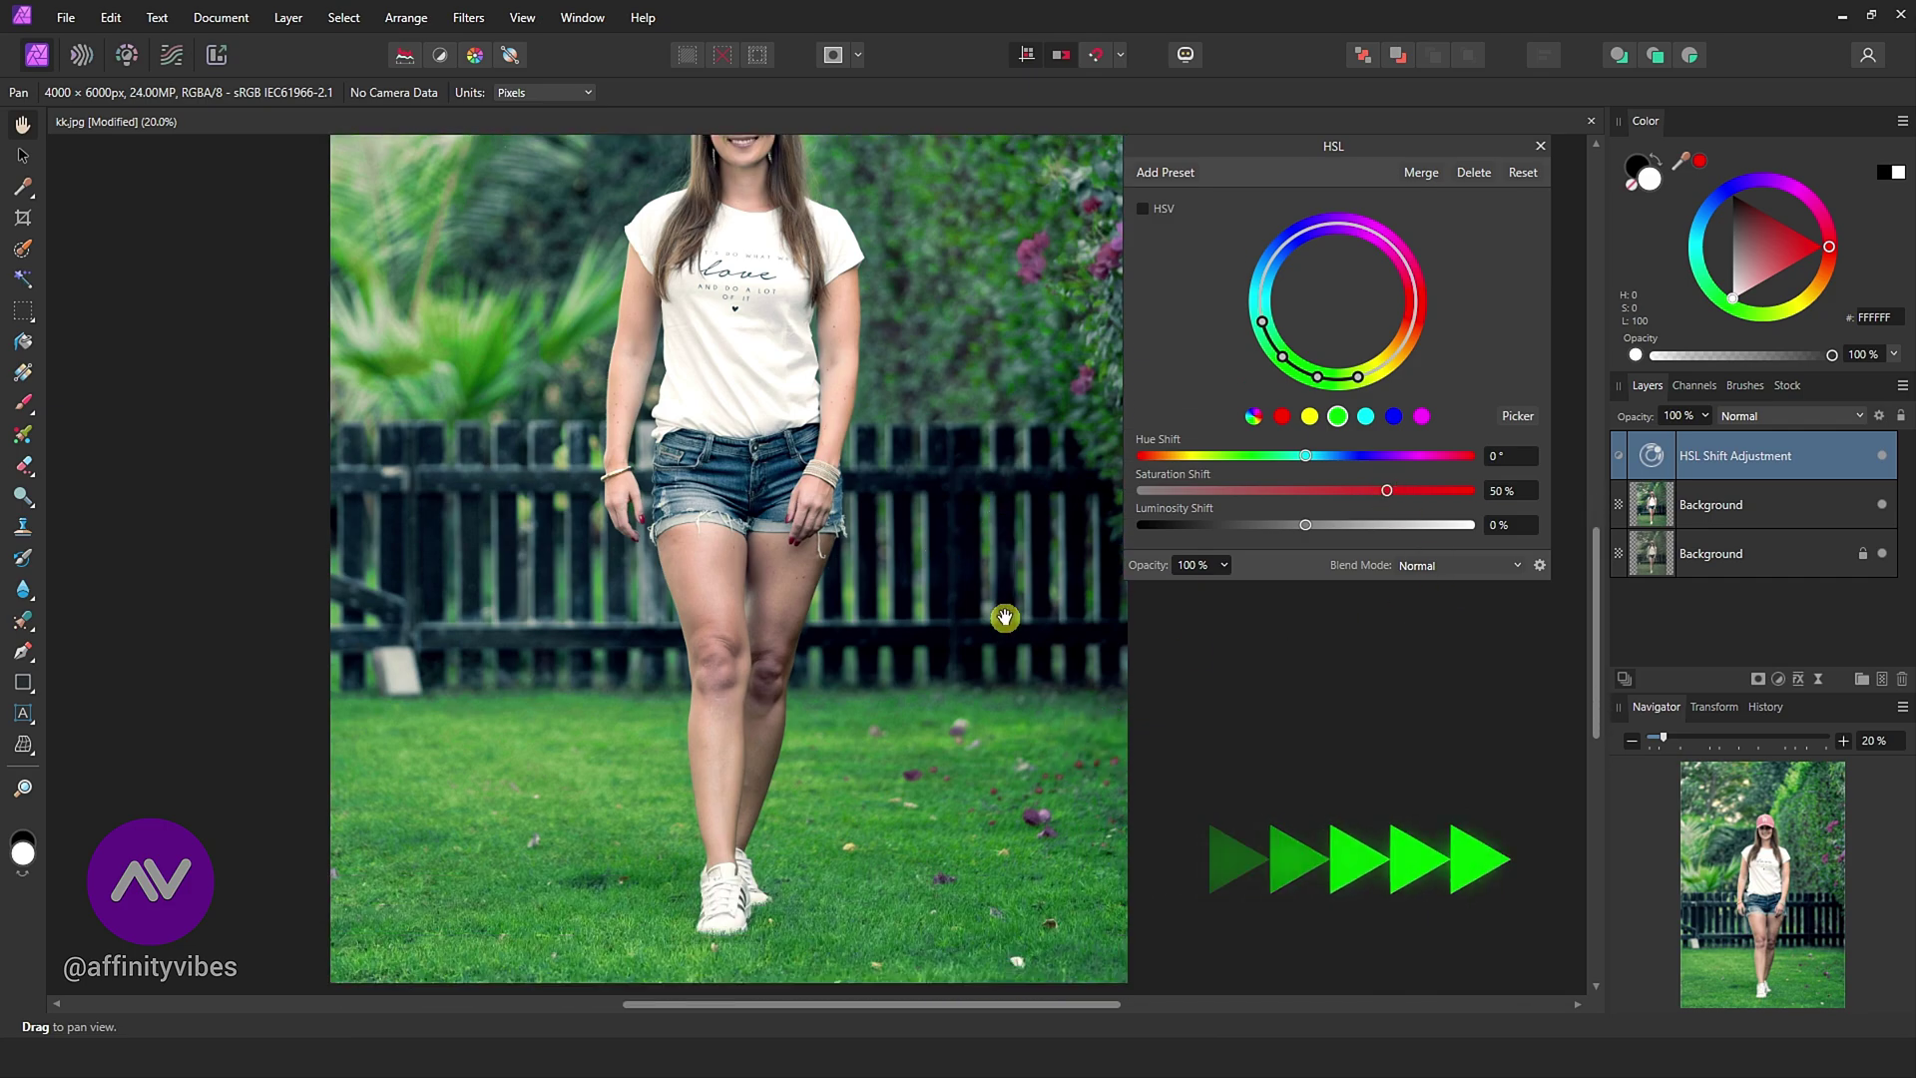
scroll(1005, 617, up, 3)
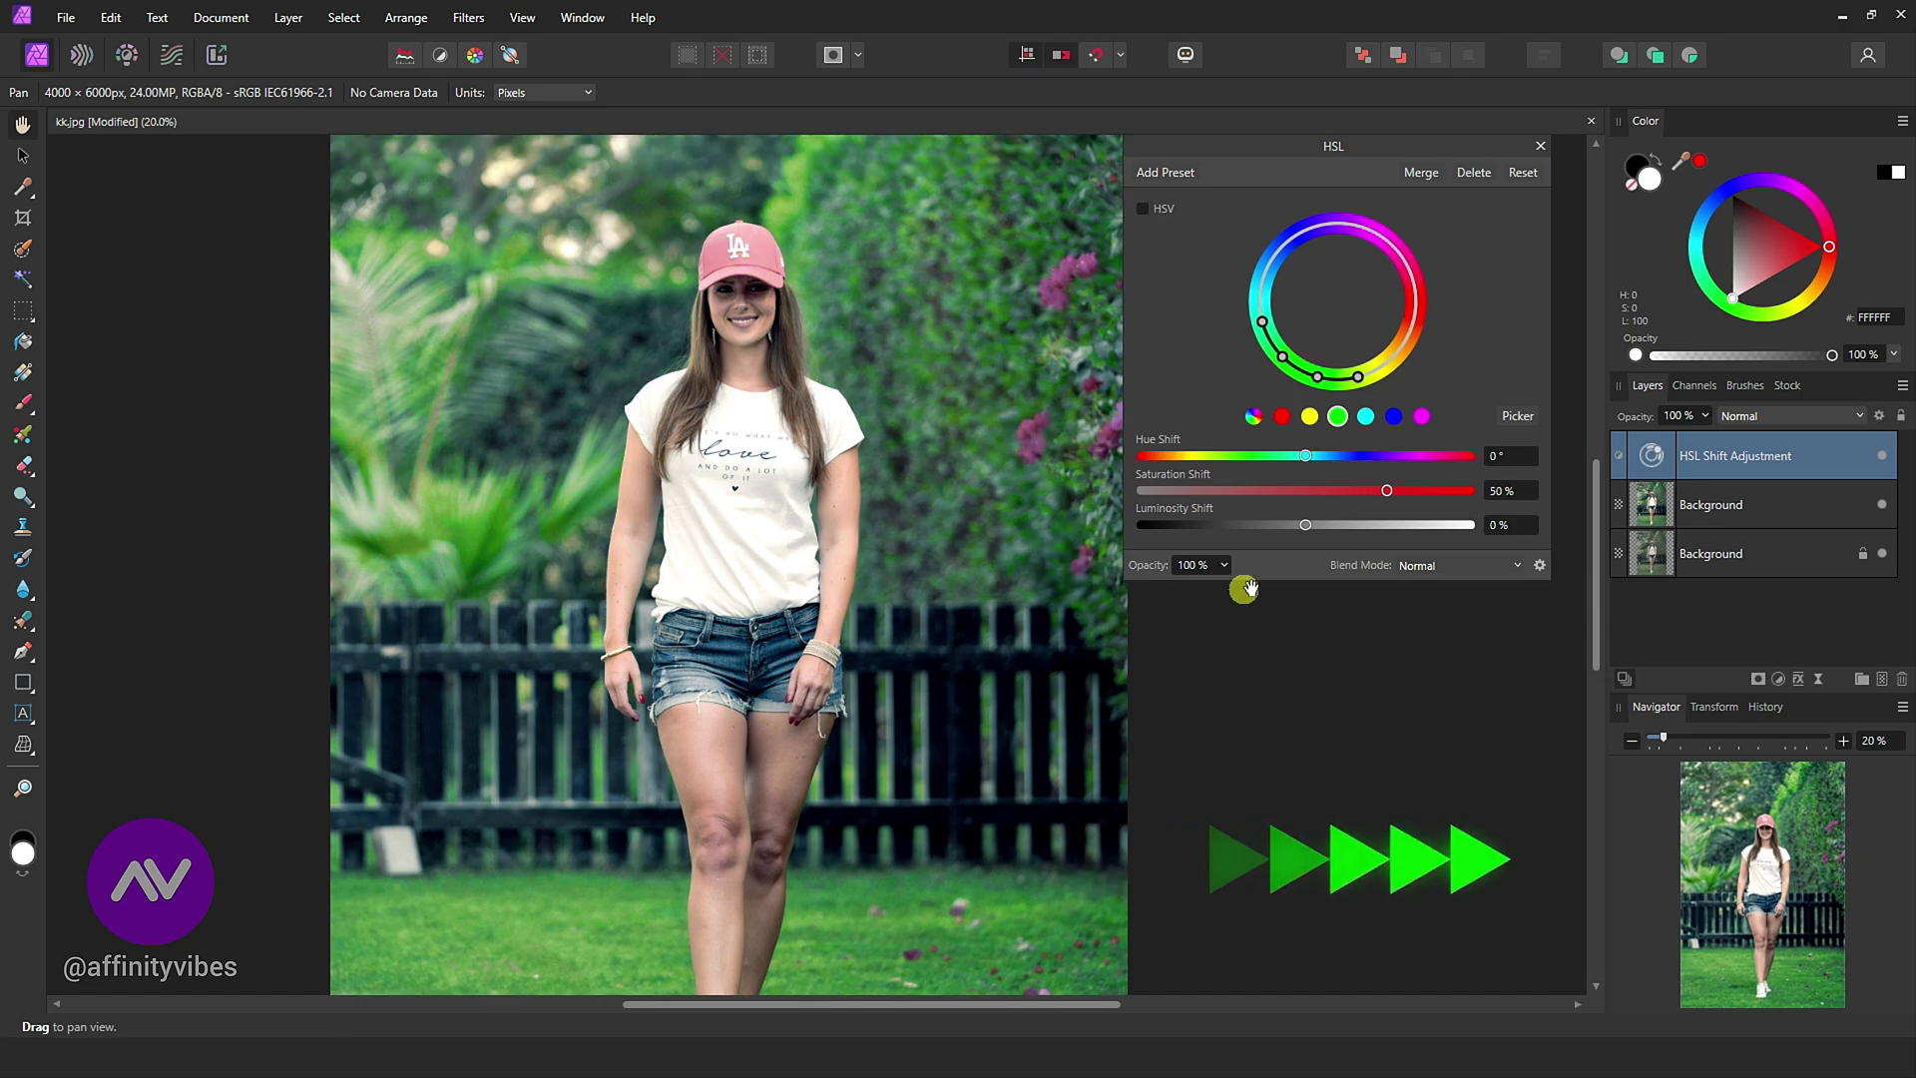
Boost saturation of the magenta range, then the blue range to 20%
click(1424, 416)
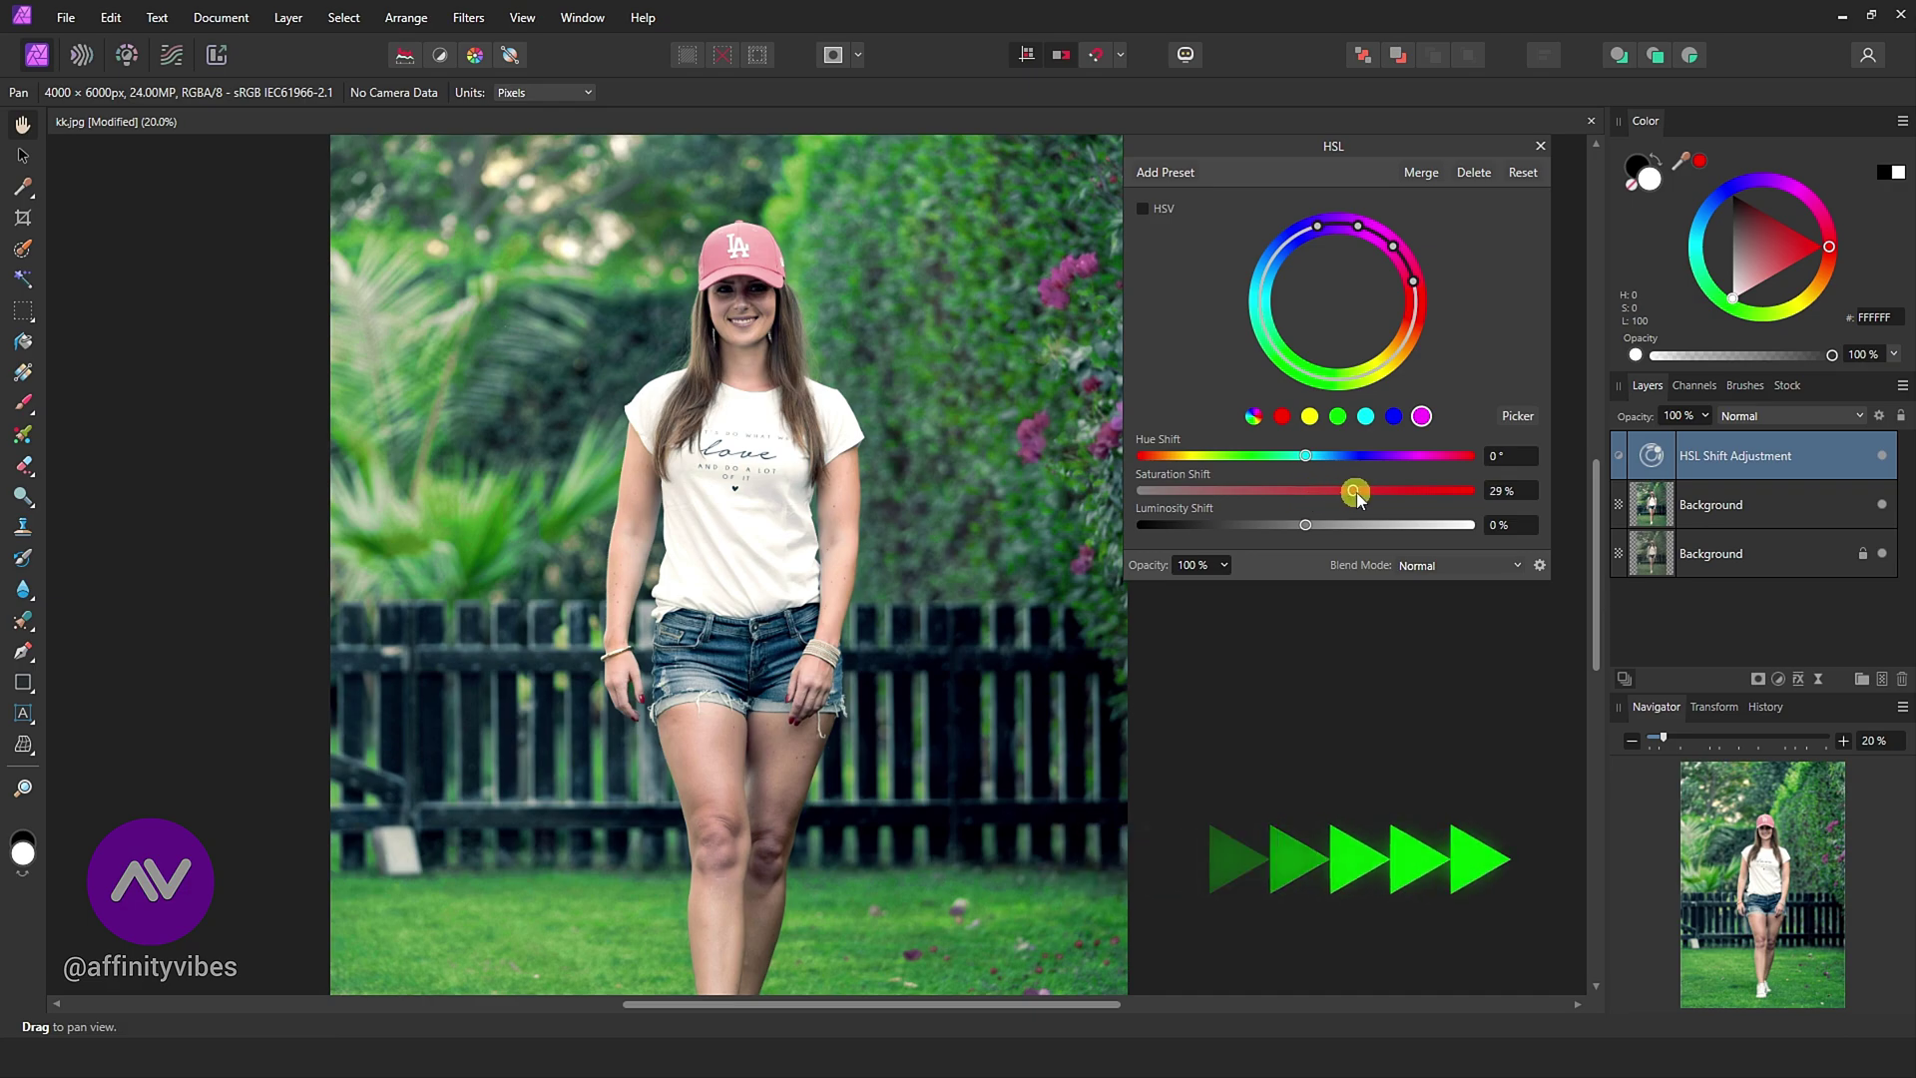
drag(1355, 496, 1433, 498)
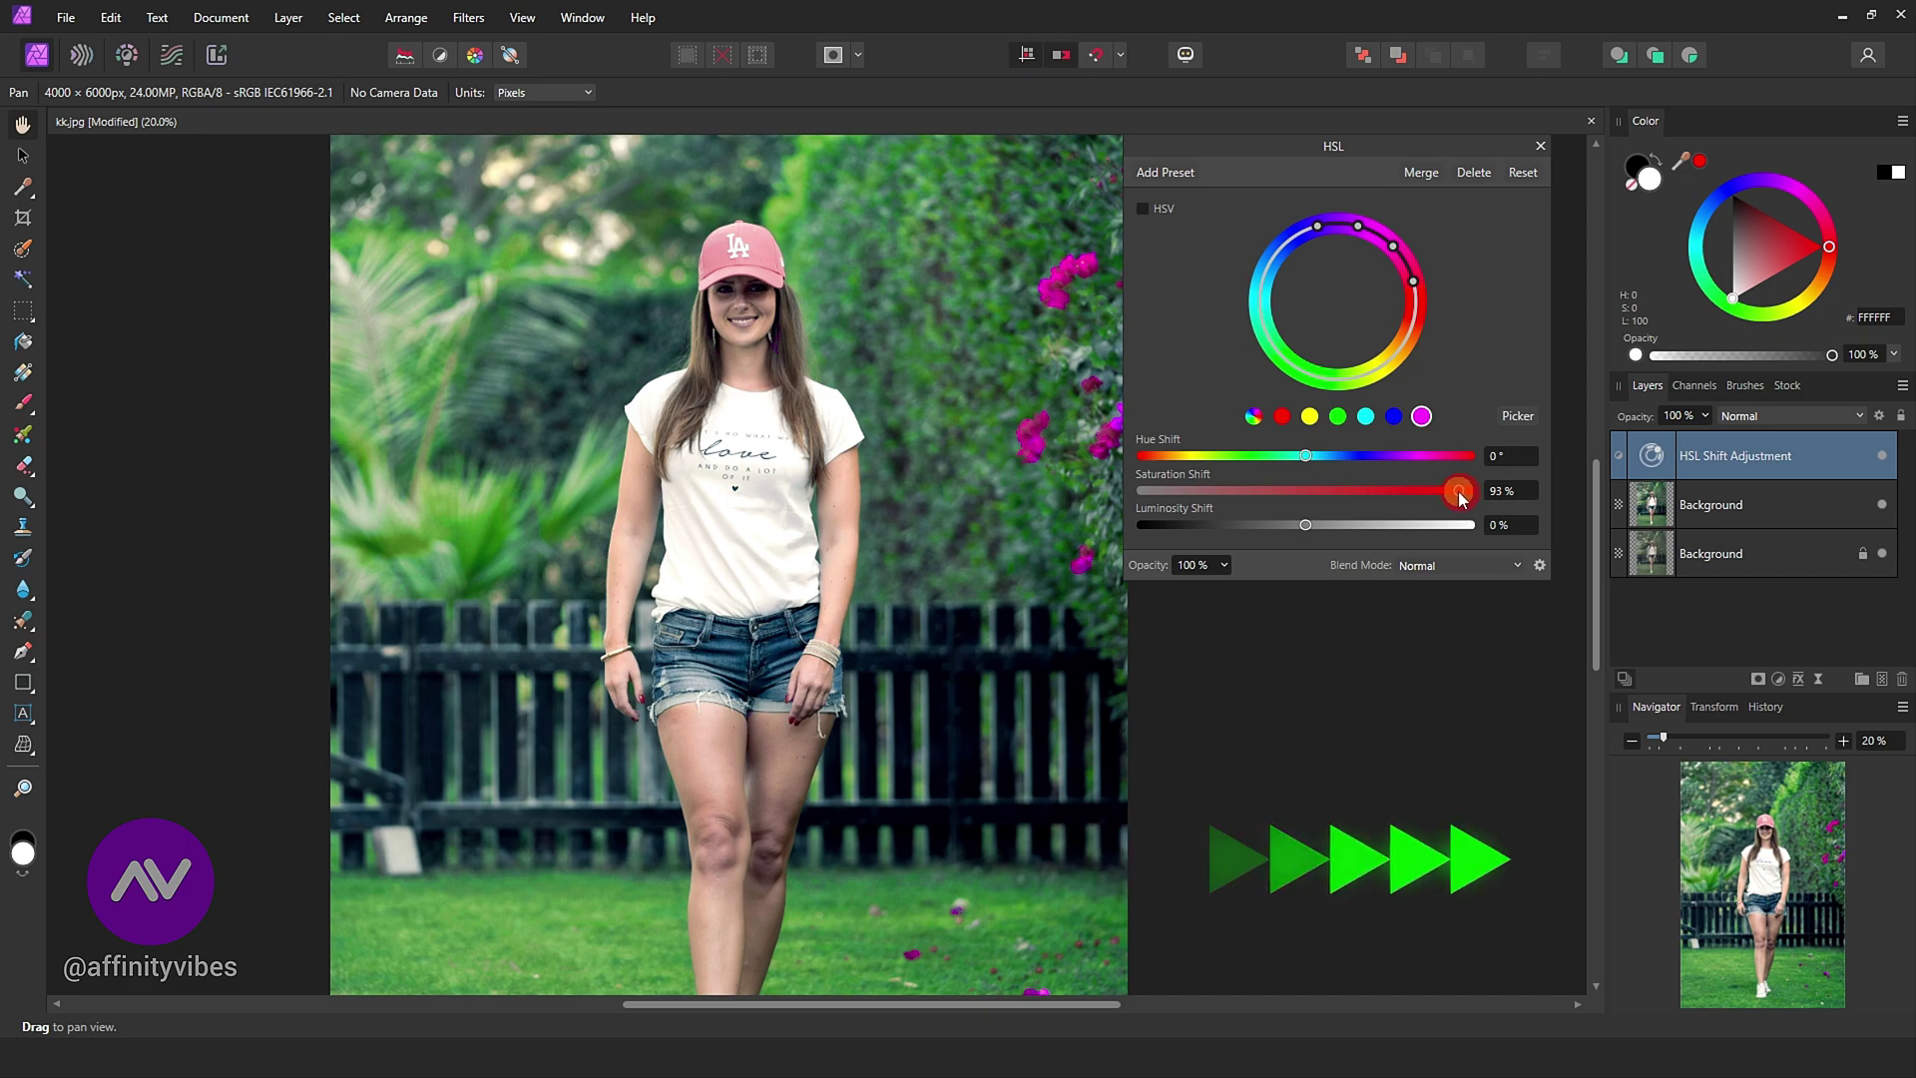
drag(1413, 496, 1330, 481)
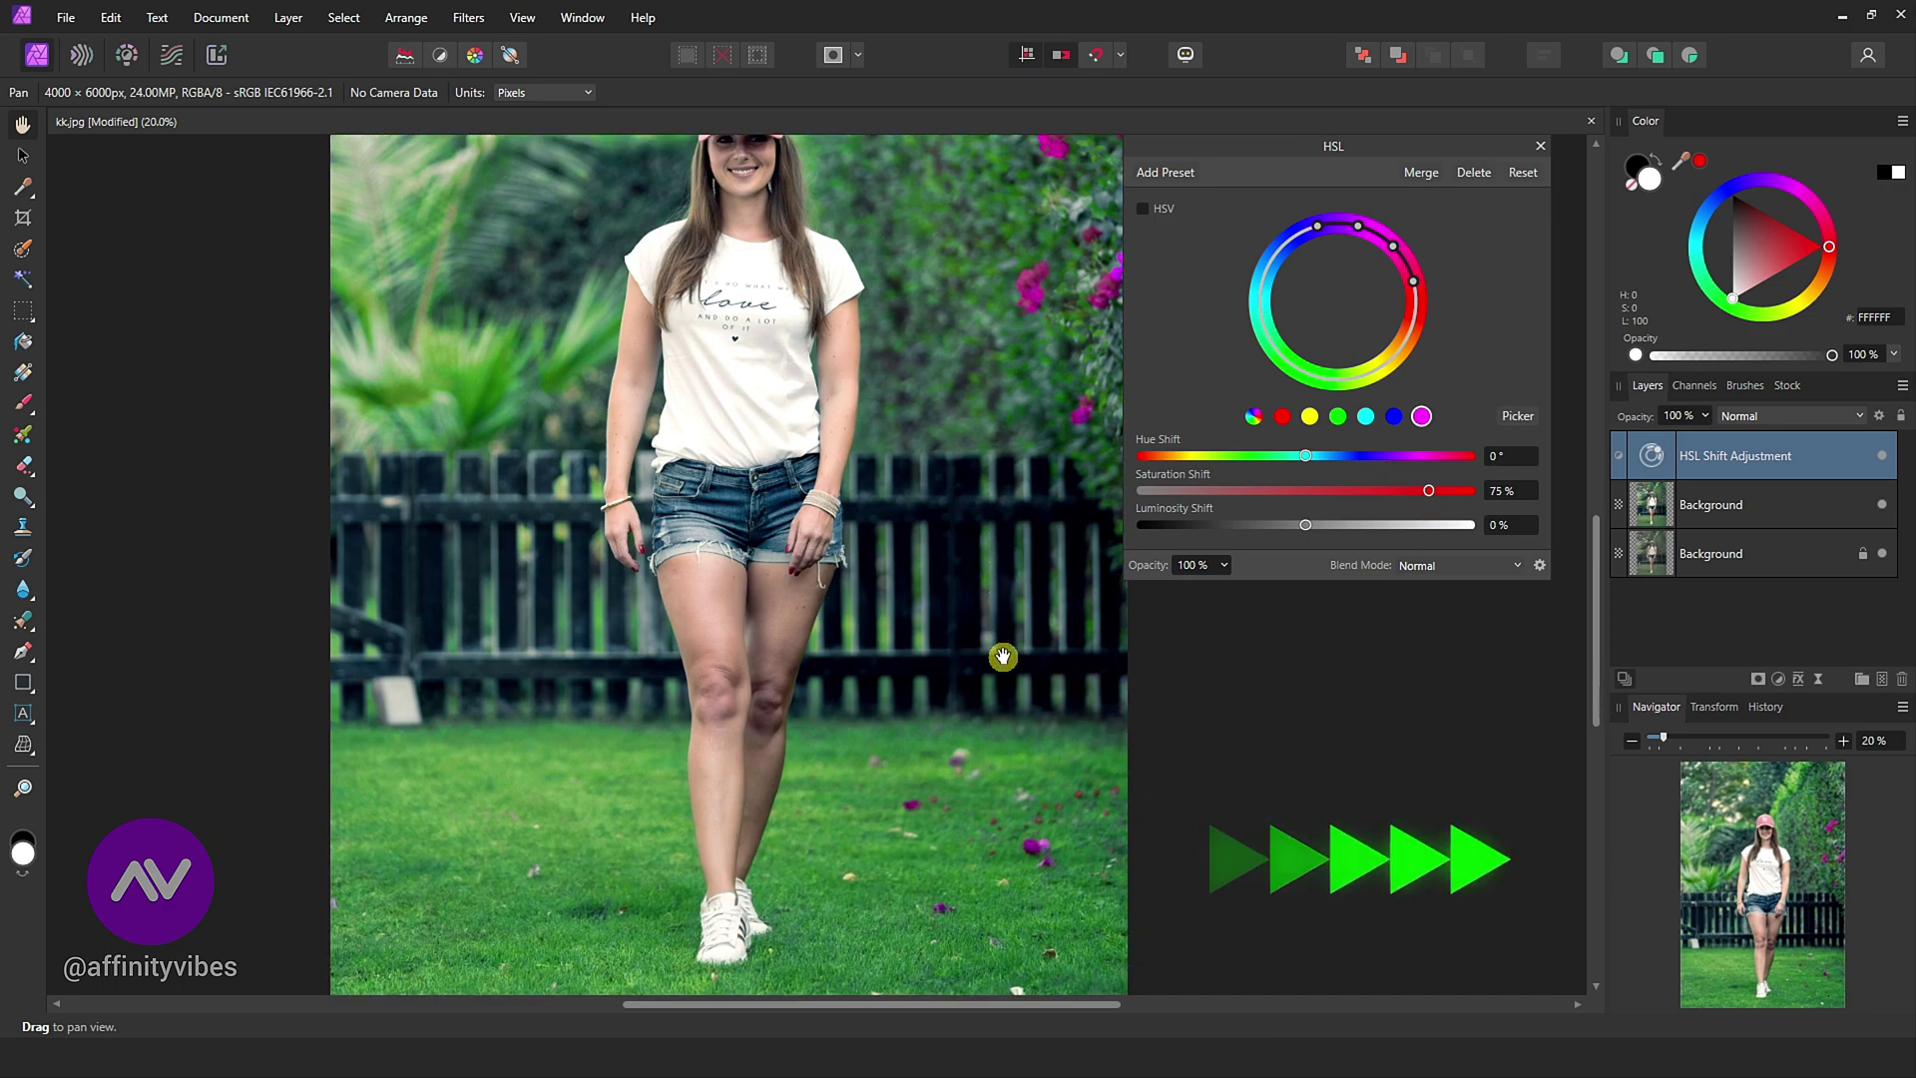
mouse_move(1002, 655)
mouse_down()
mouse_move(1002, 749)
mouse_move(1002, 656)
mouse_up()
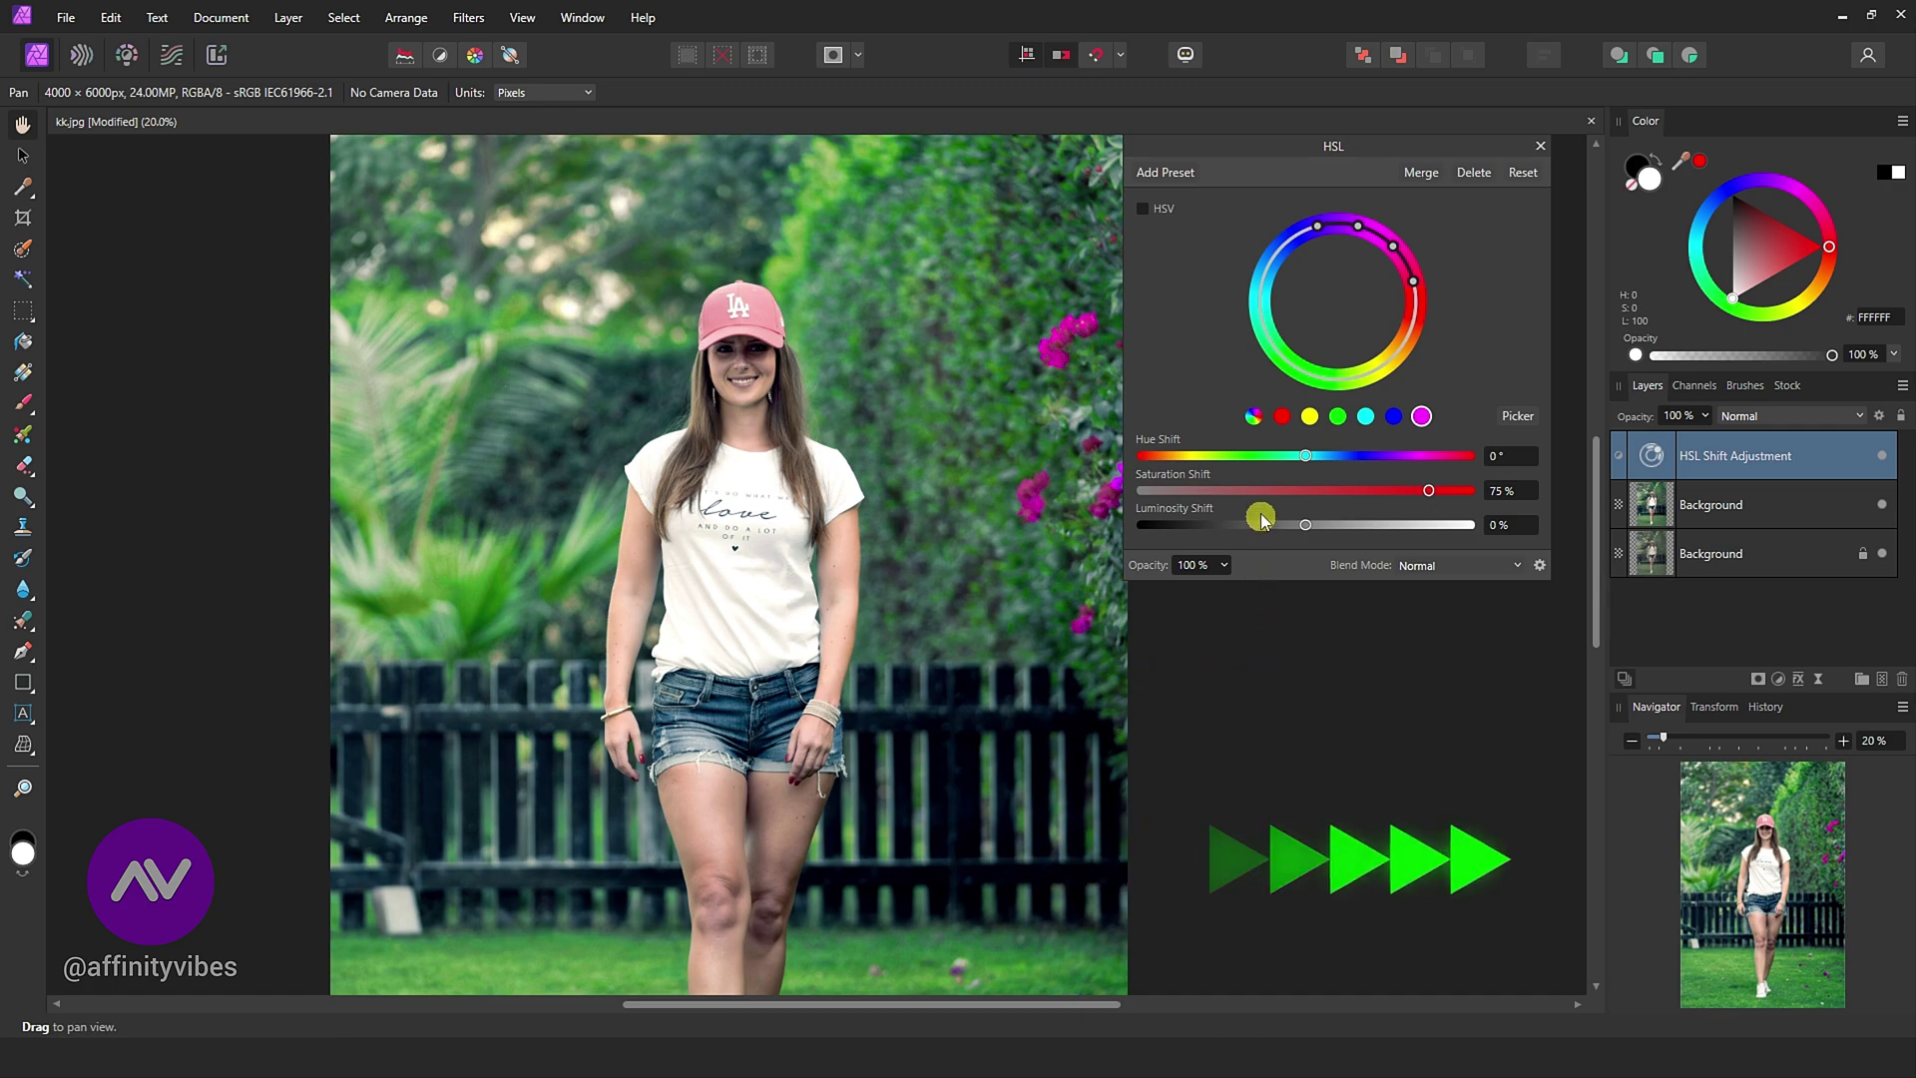
click(1392, 415)
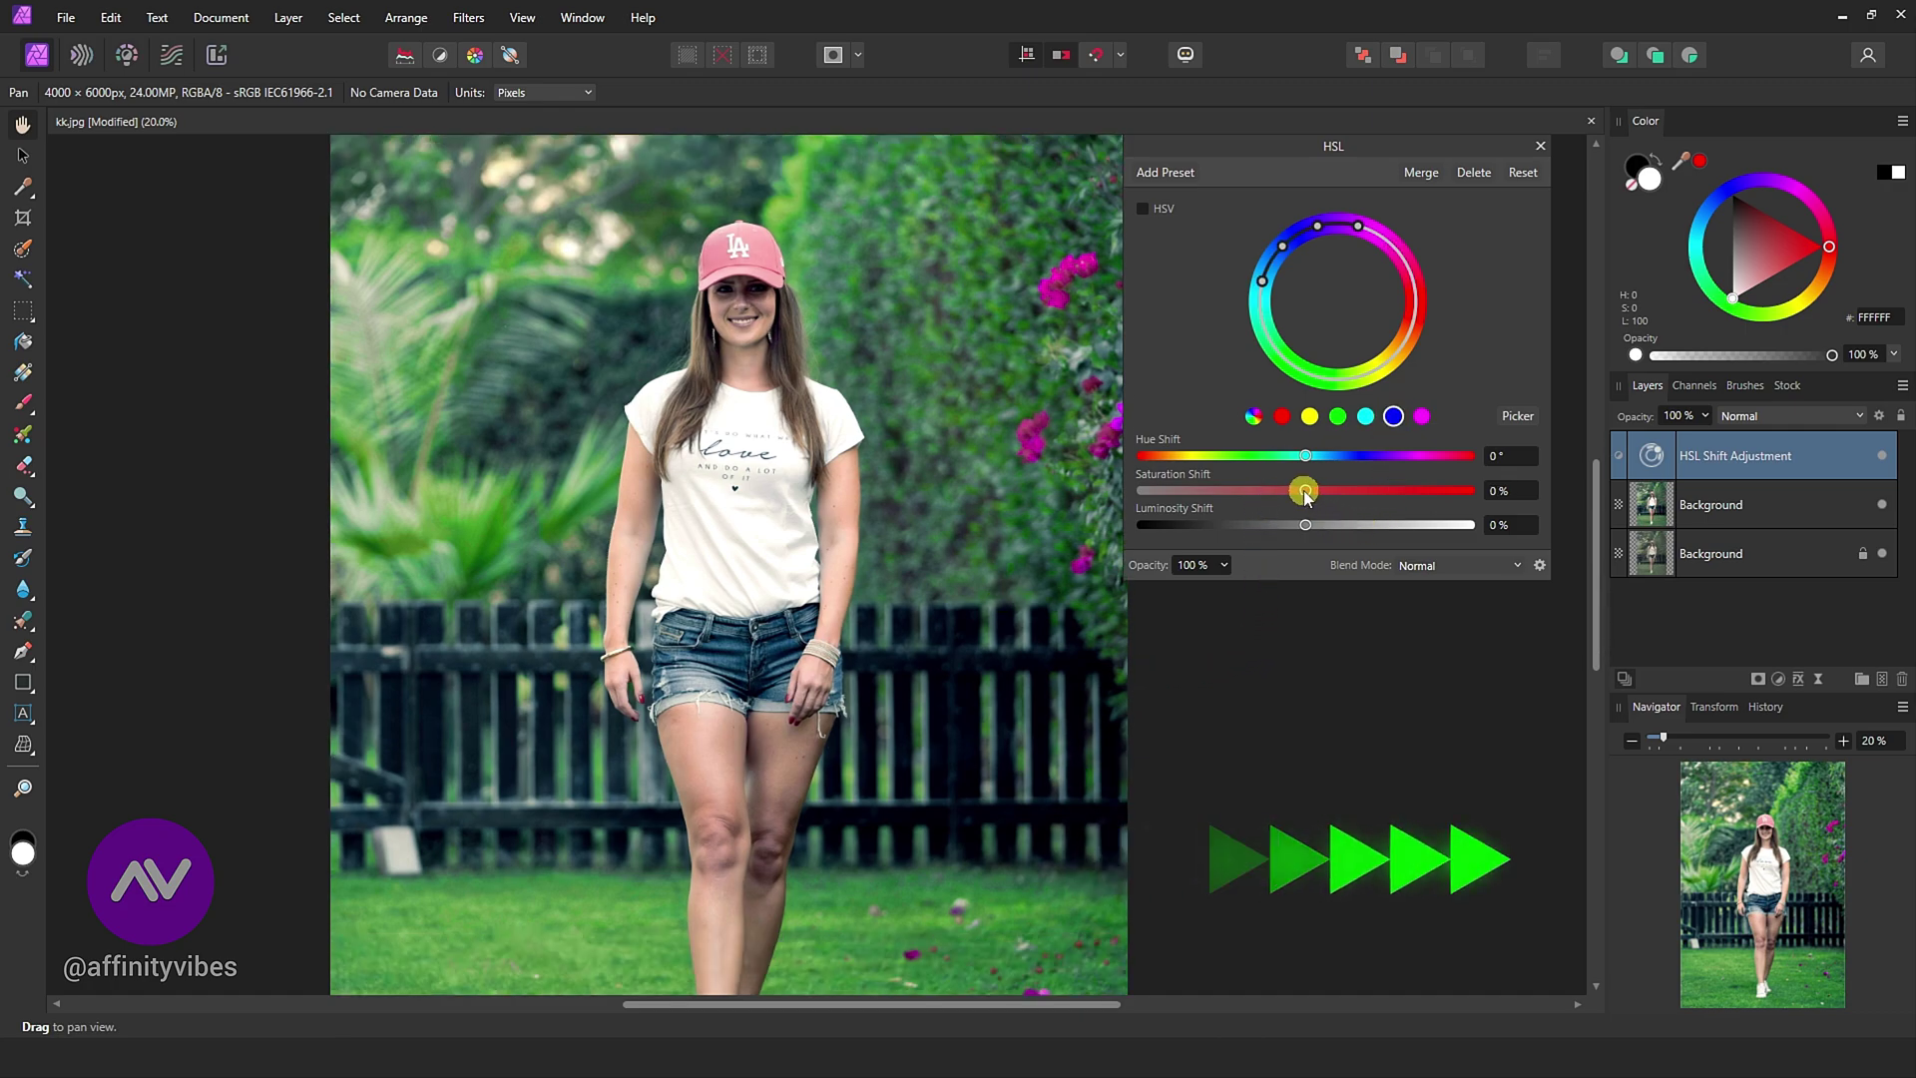
drag(1309, 491, 1331, 493)
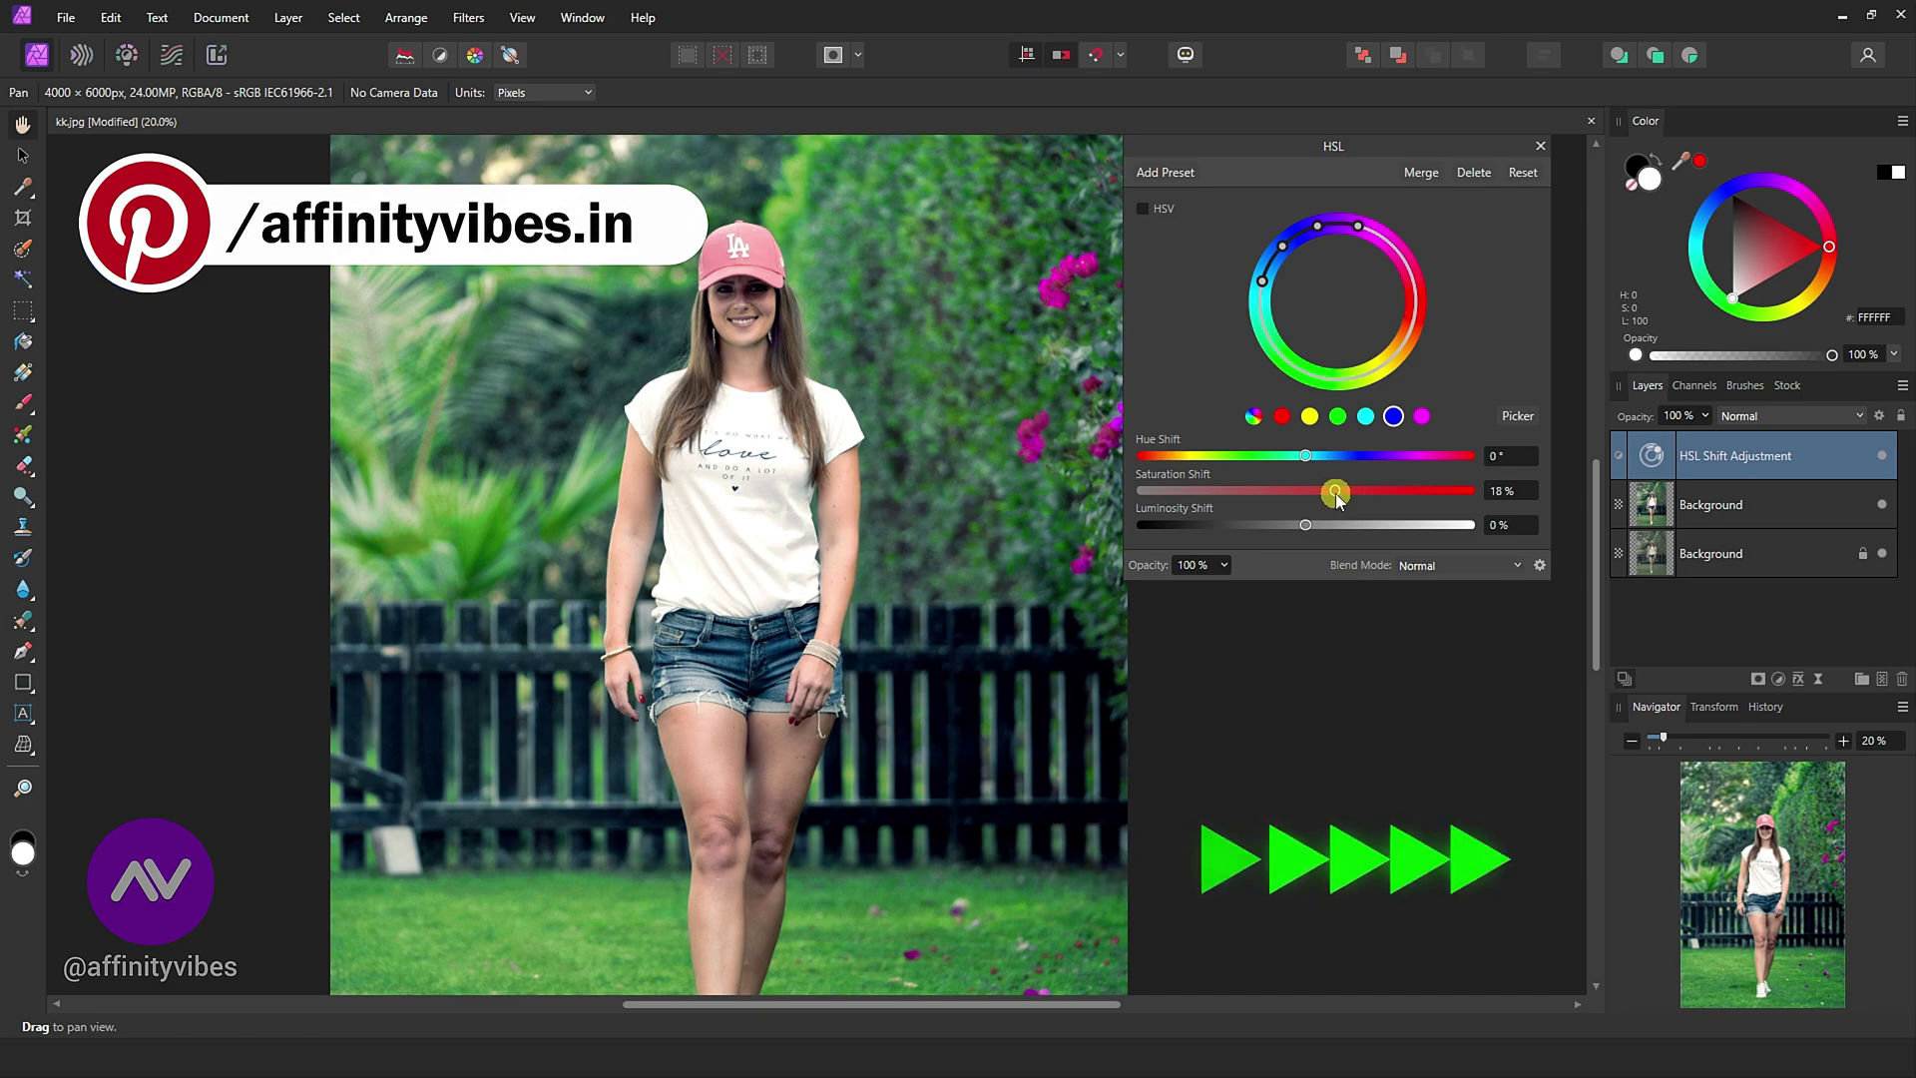
drag(1329, 493, 1338, 493)
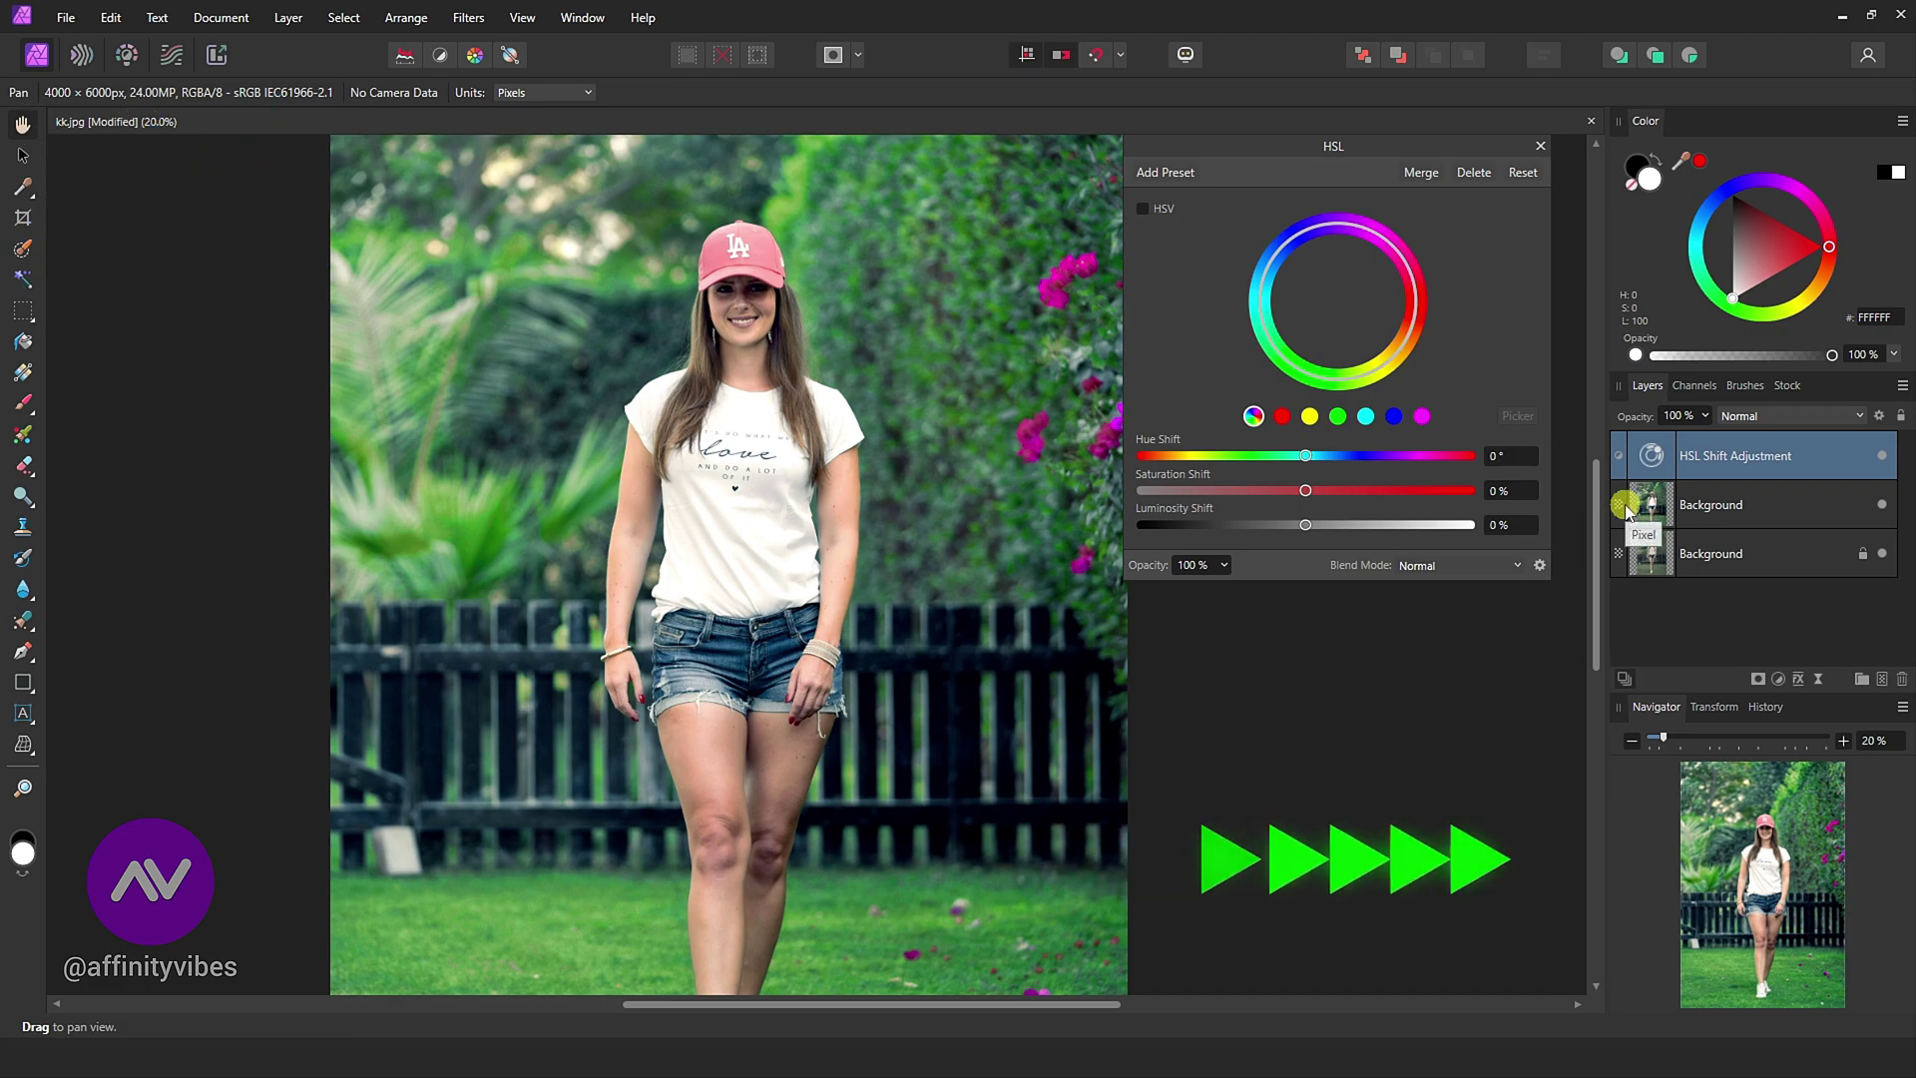
Close the HSL dialog, select the Background copy too, and compare the adjustment off and on
click(1544, 144)
key(ctrl+0)
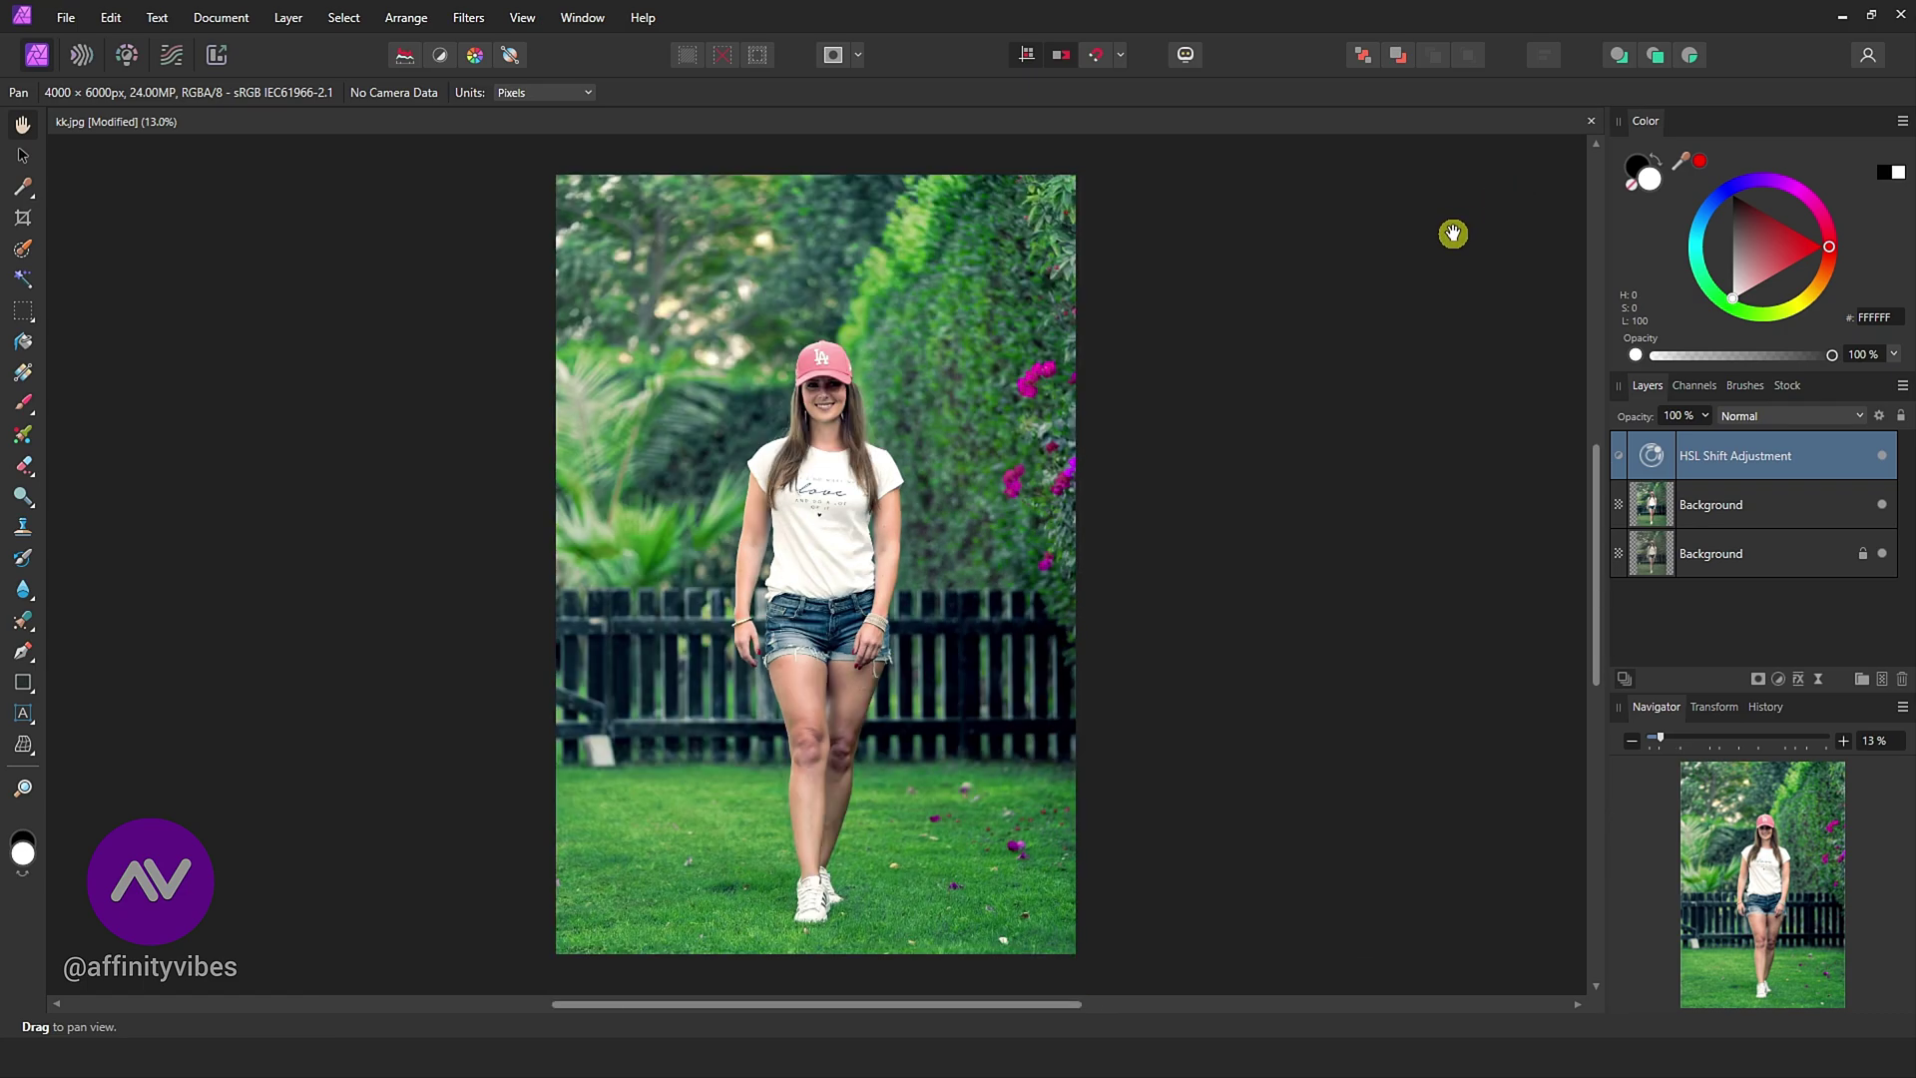
key(ctrl+equal)
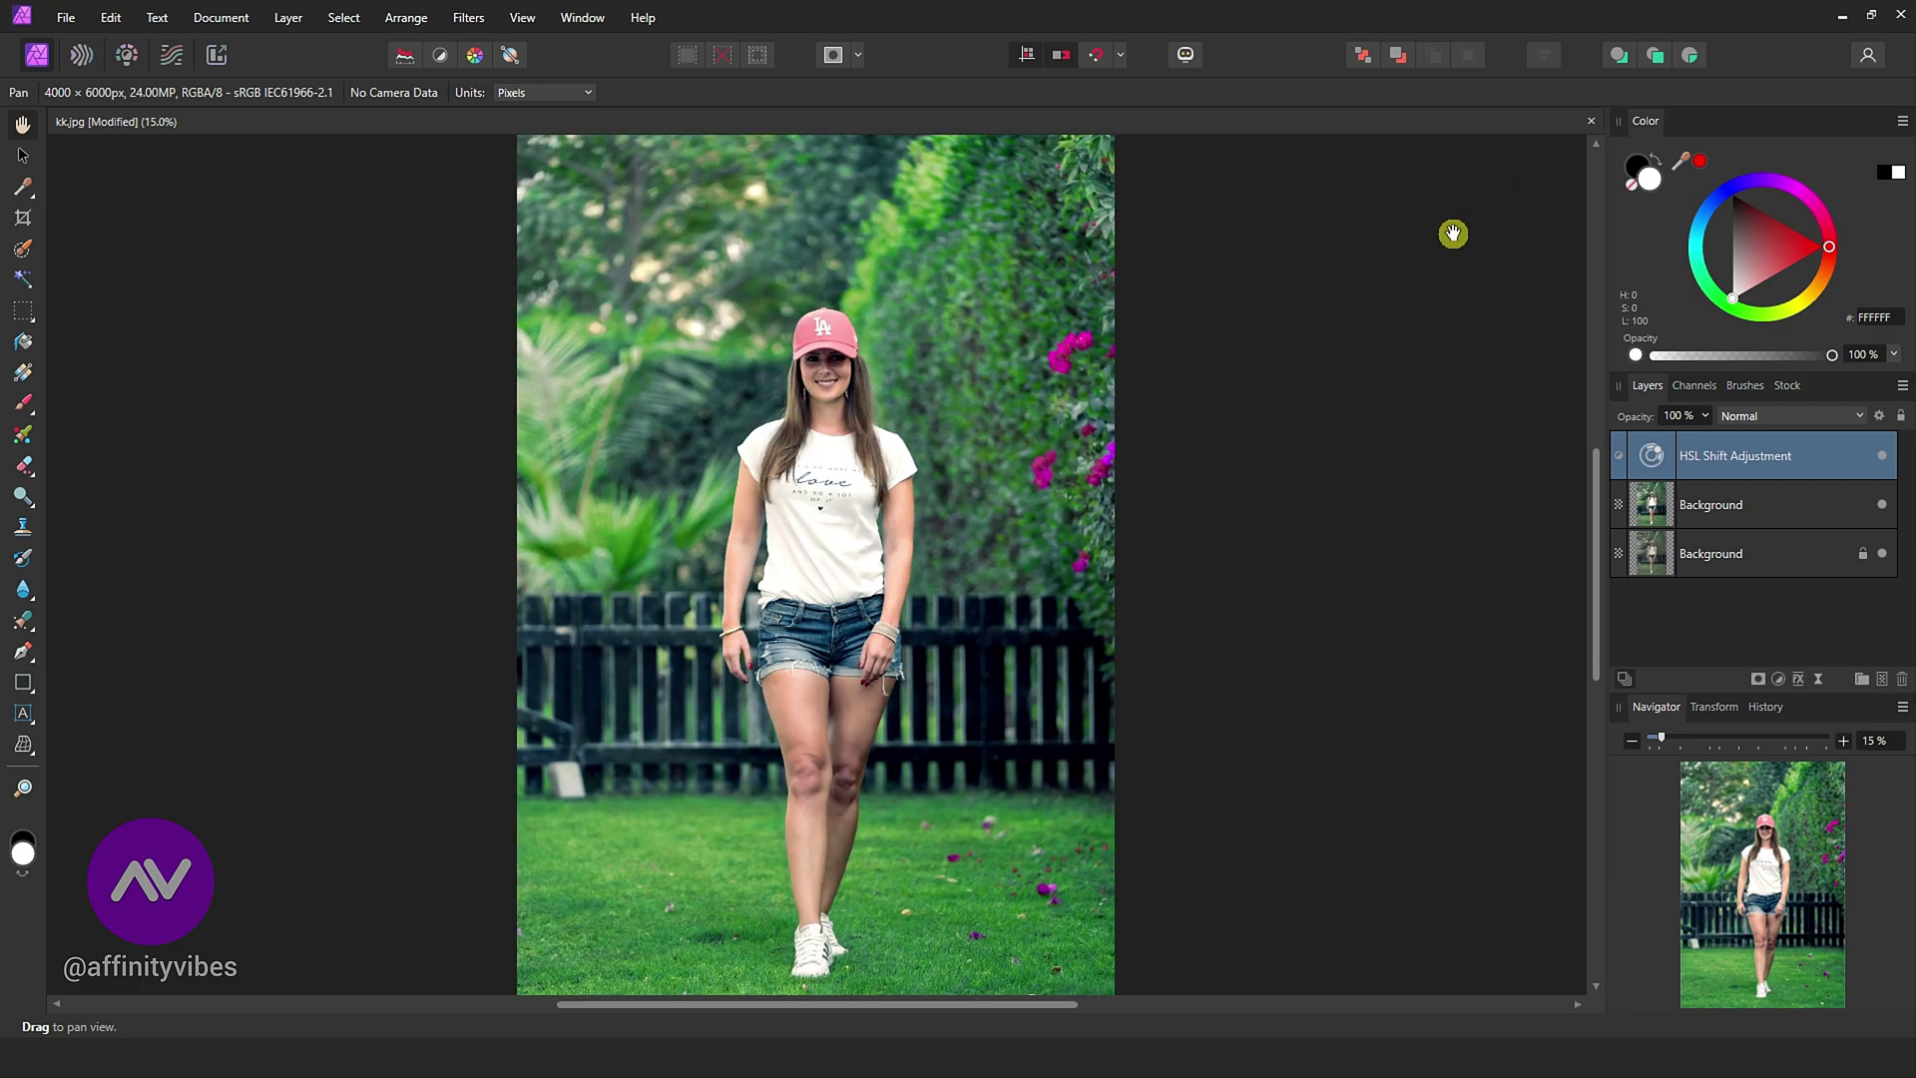
ctrl+click(1716, 505)
click(1881, 456)
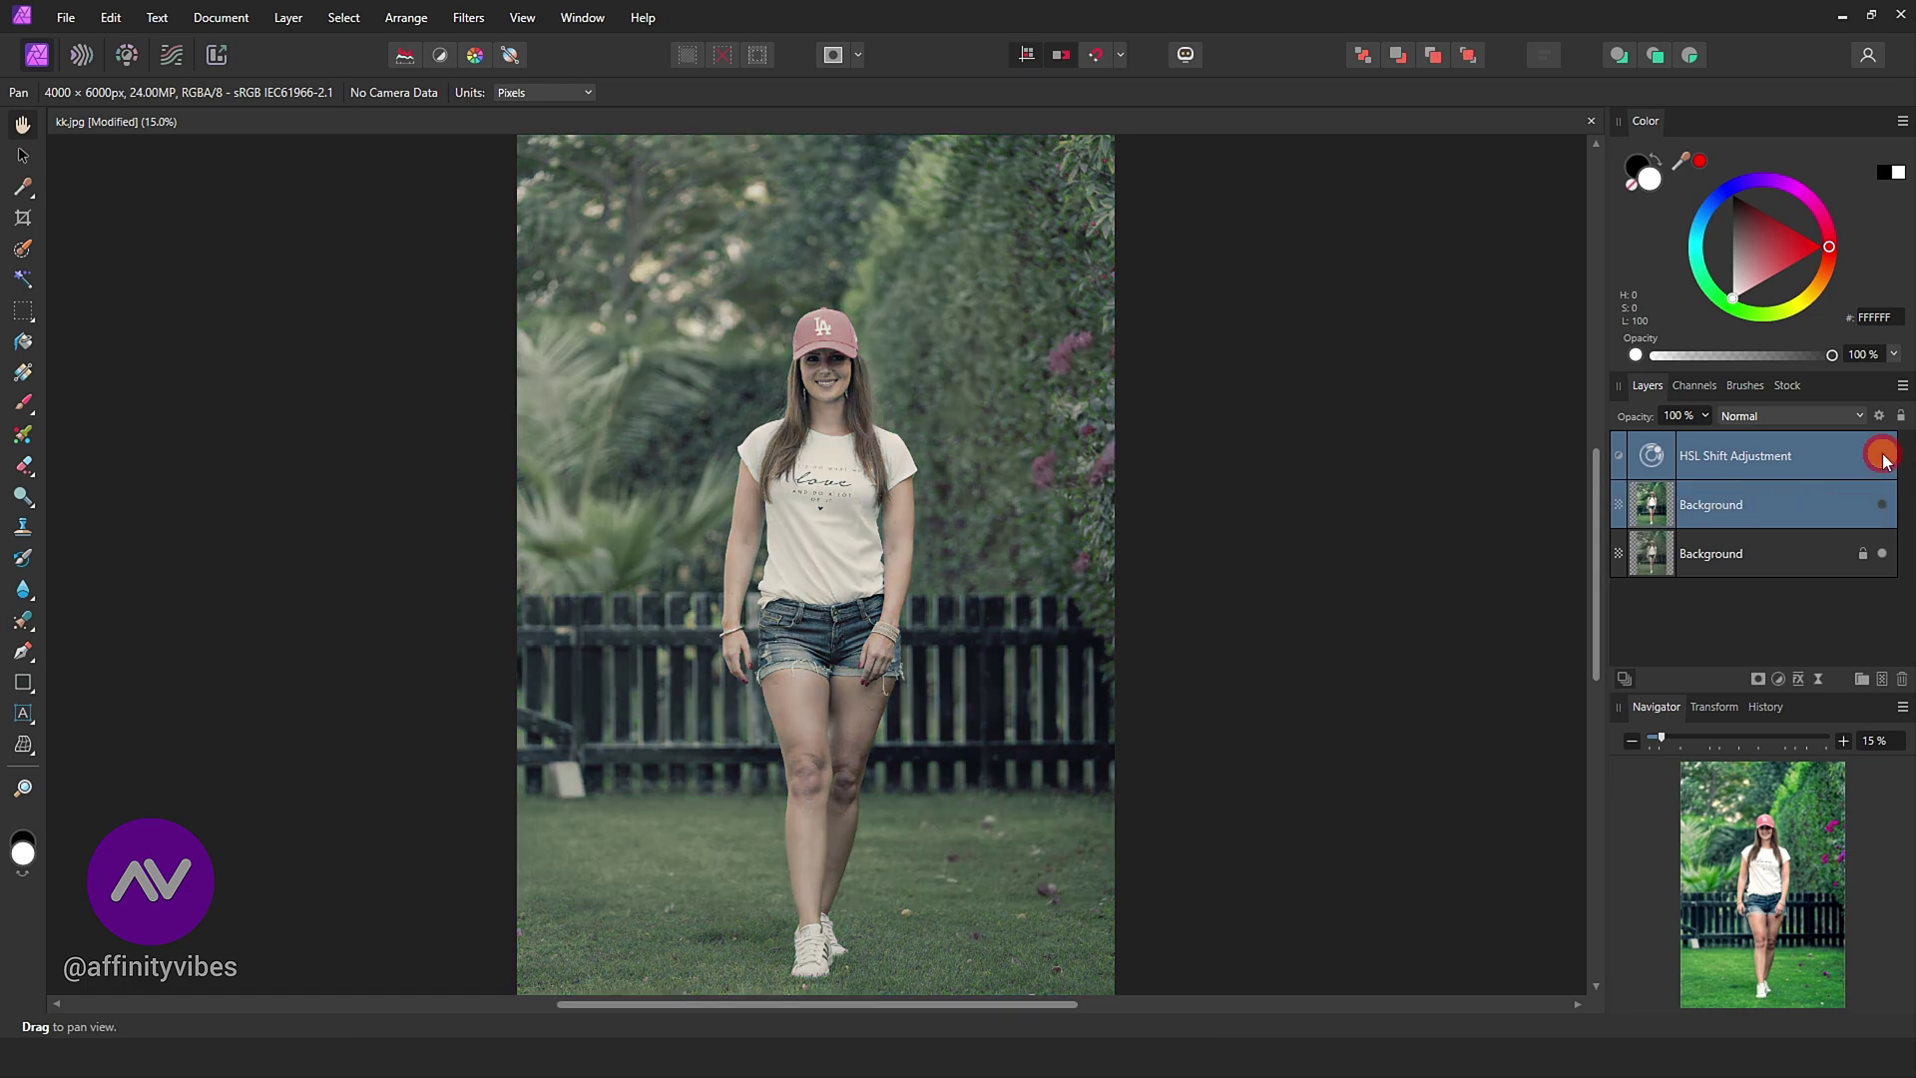
key(ctrl+equal)
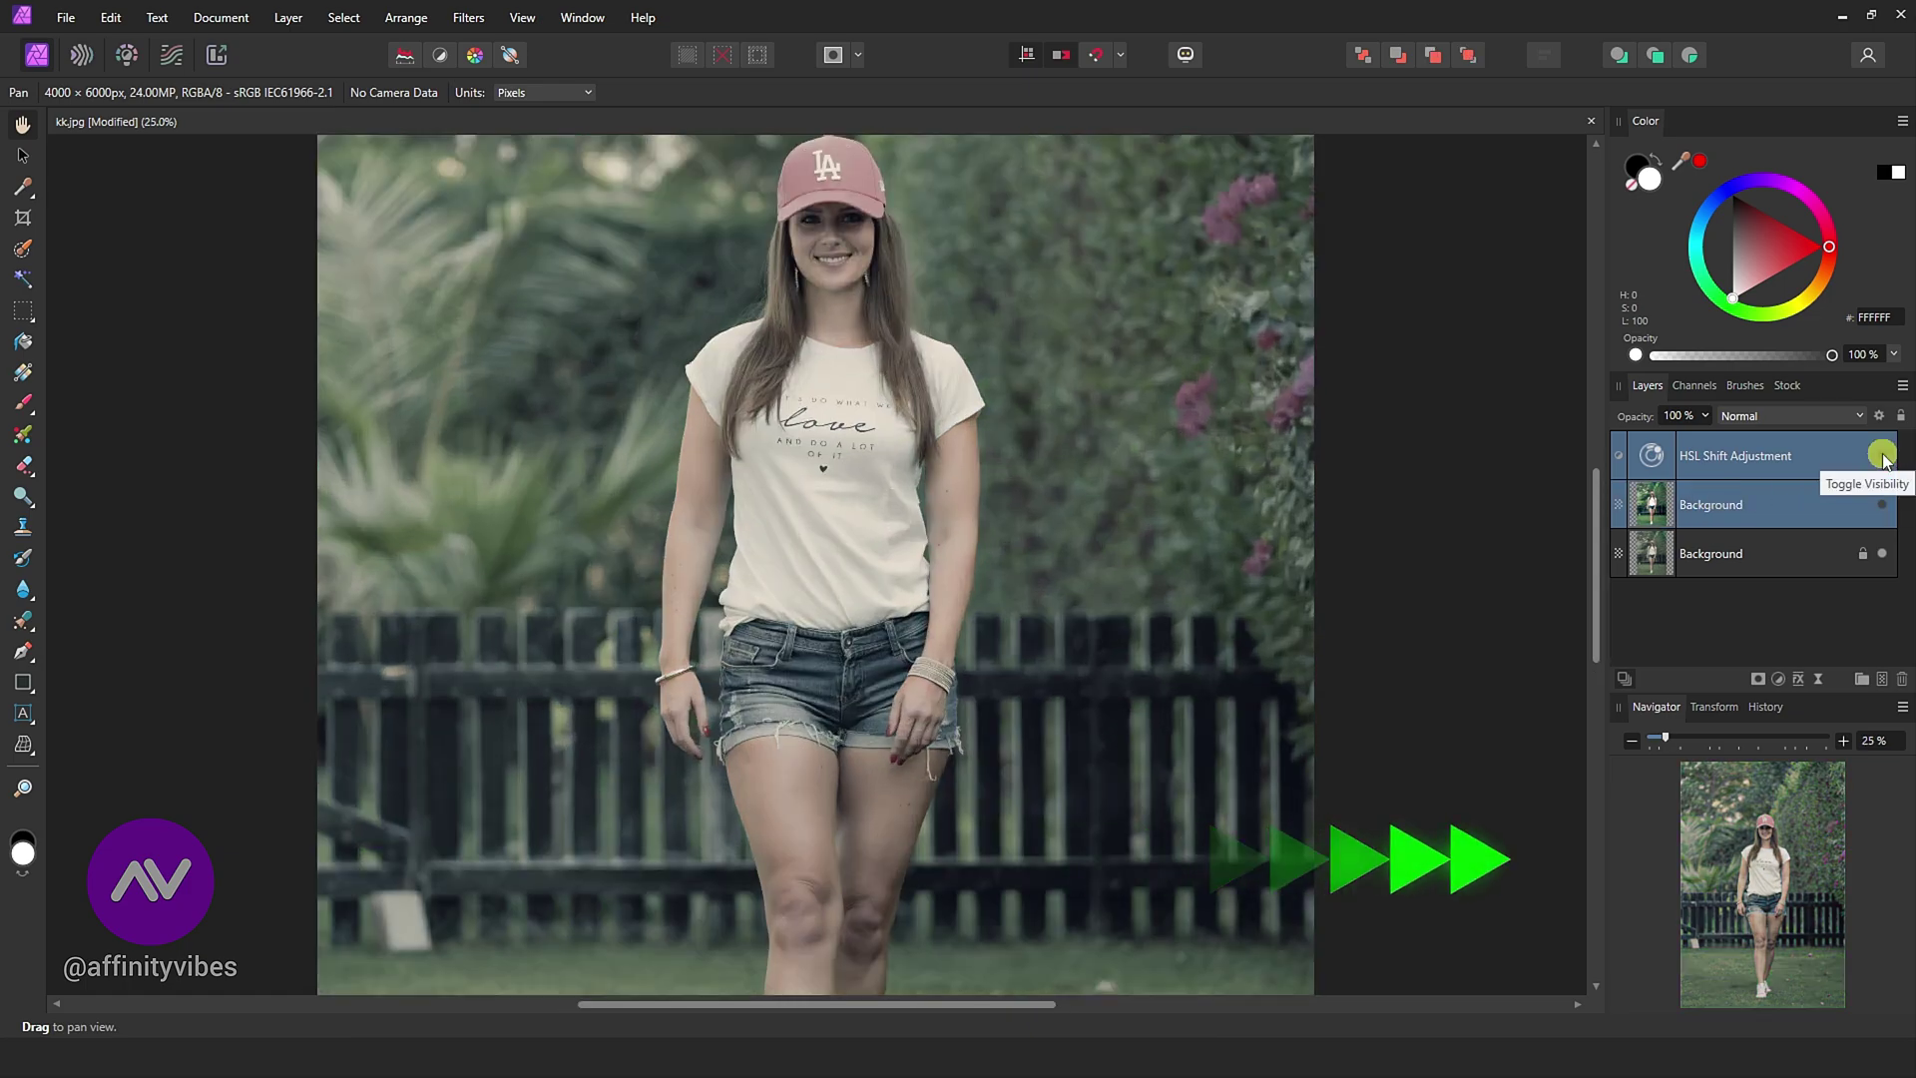
click(1884, 455)
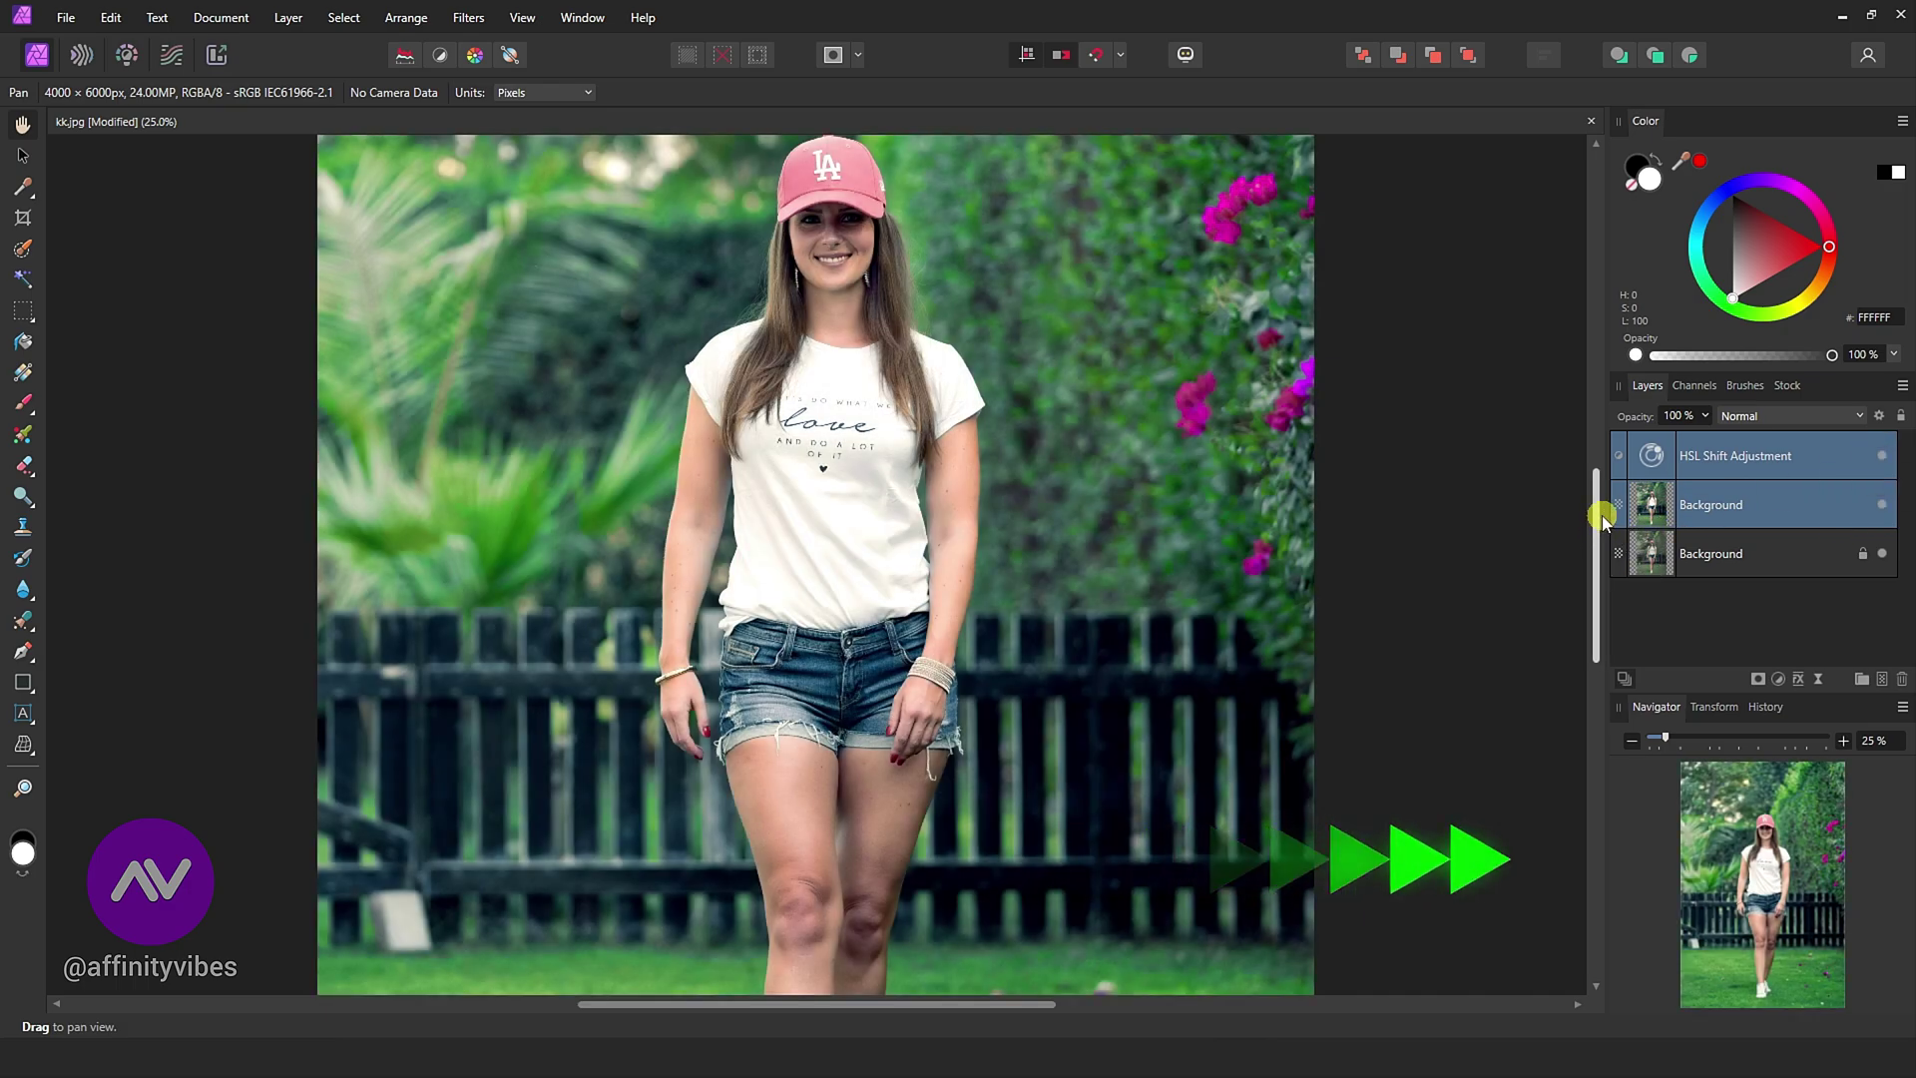
mouse_move(1602, 517)
mouse_down()
mouse_move(1586, 687)
mouse_move(1577, 432)
mouse_up()
key(ctrl+equal)
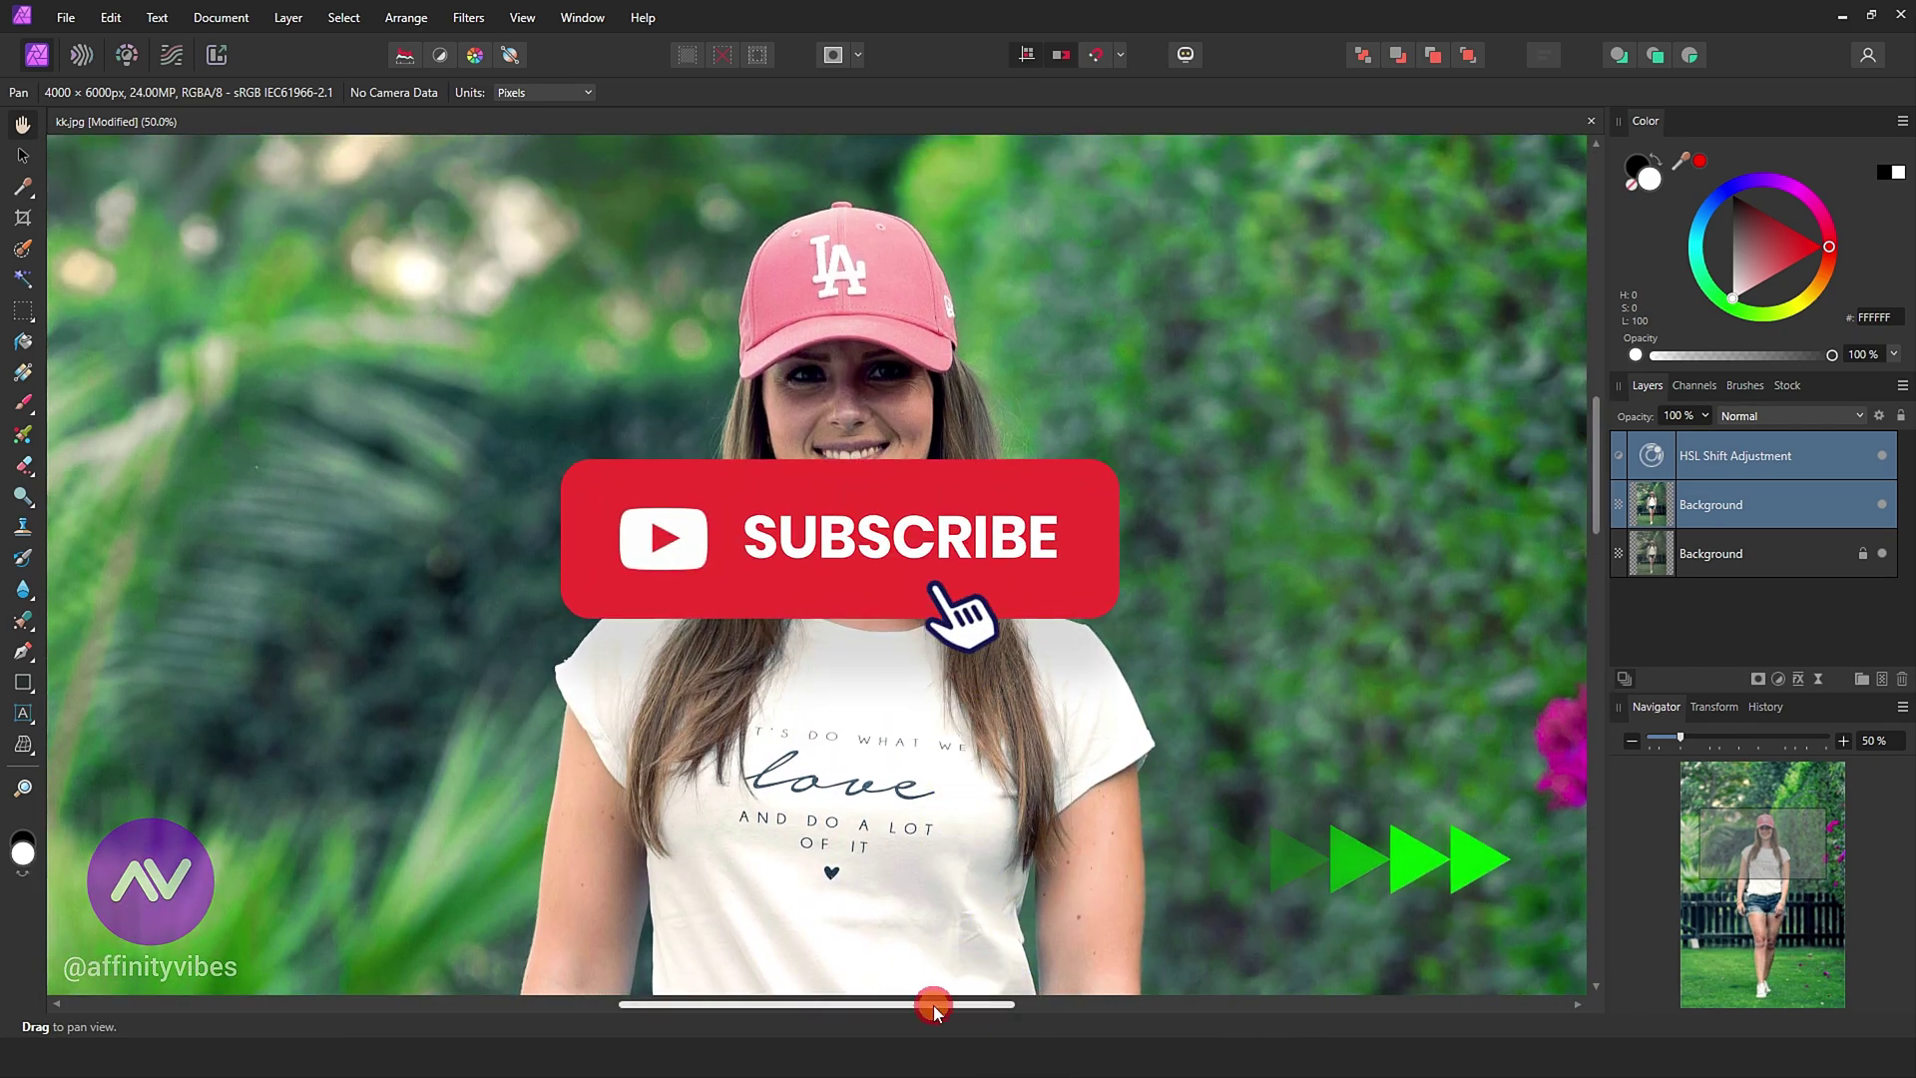
mouse_move(958, 1000)
mouse_down()
mouse_move(1109, 997)
mouse_move(838, 1001)
mouse_move(718, 946)
mouse_move(809, 1000)
mouse_up()
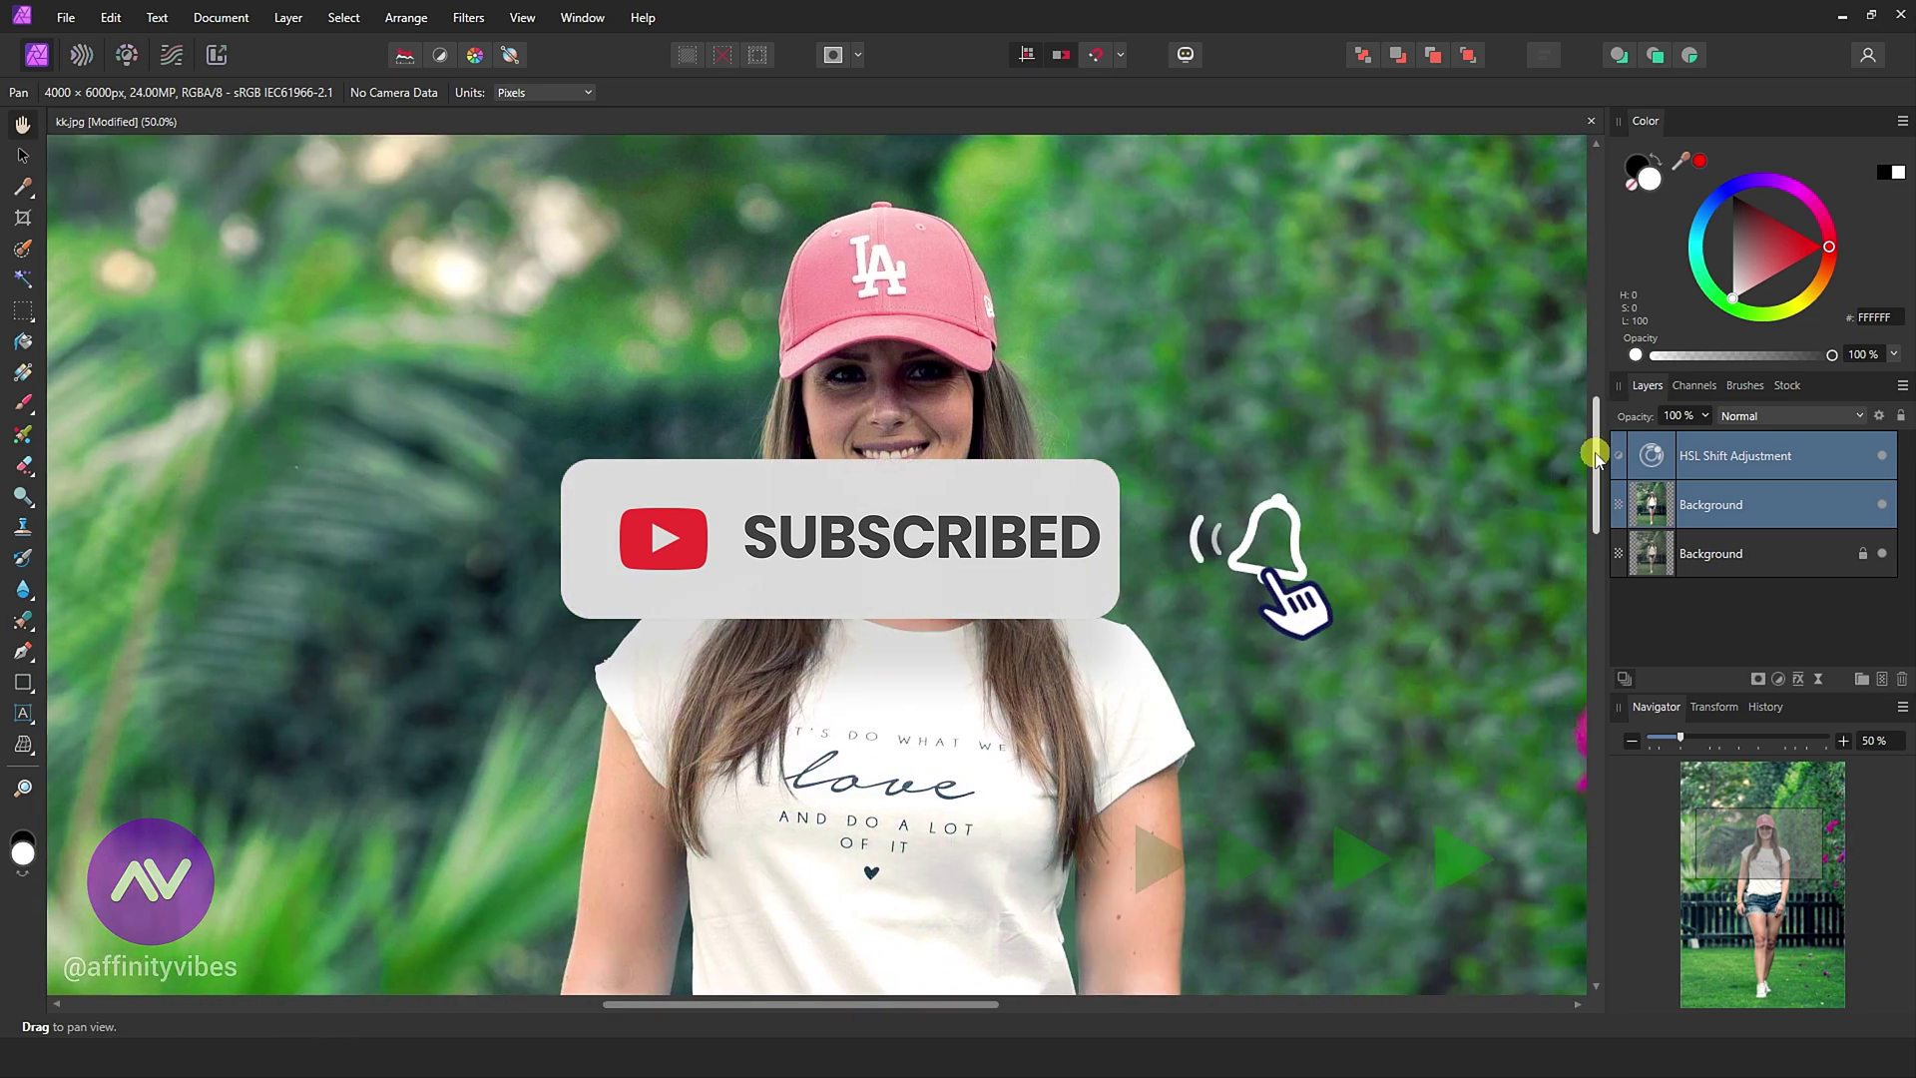
mouse_move(1595, 454)
mouse_down()
mouse_move(1596, 562)
mouse_move(1601, 471)
mouse_up()
Compare the HSL adjustment on and off again, then Merge Visible into a new Pixel layer
key(ctrl+minus)
key(ctrl+minus)
key(ctrl+plus)
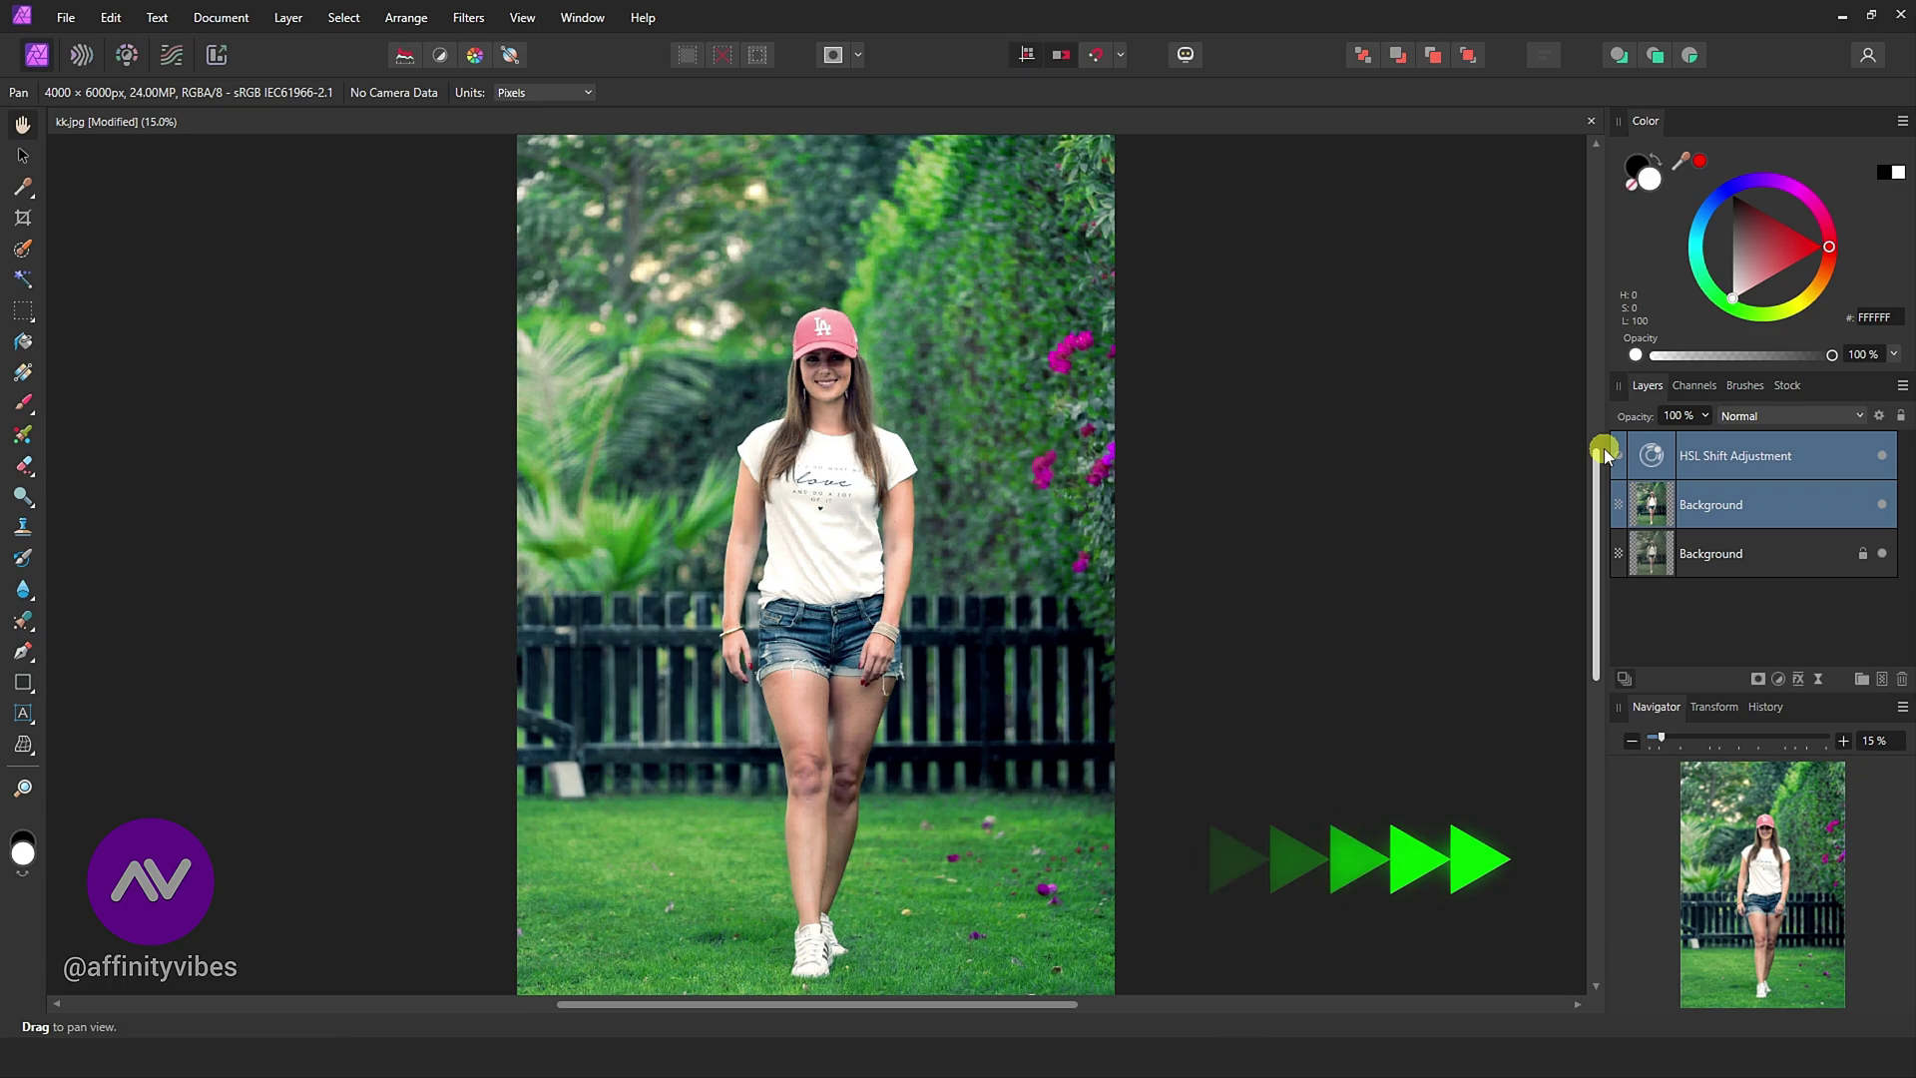
click(1881, 458)
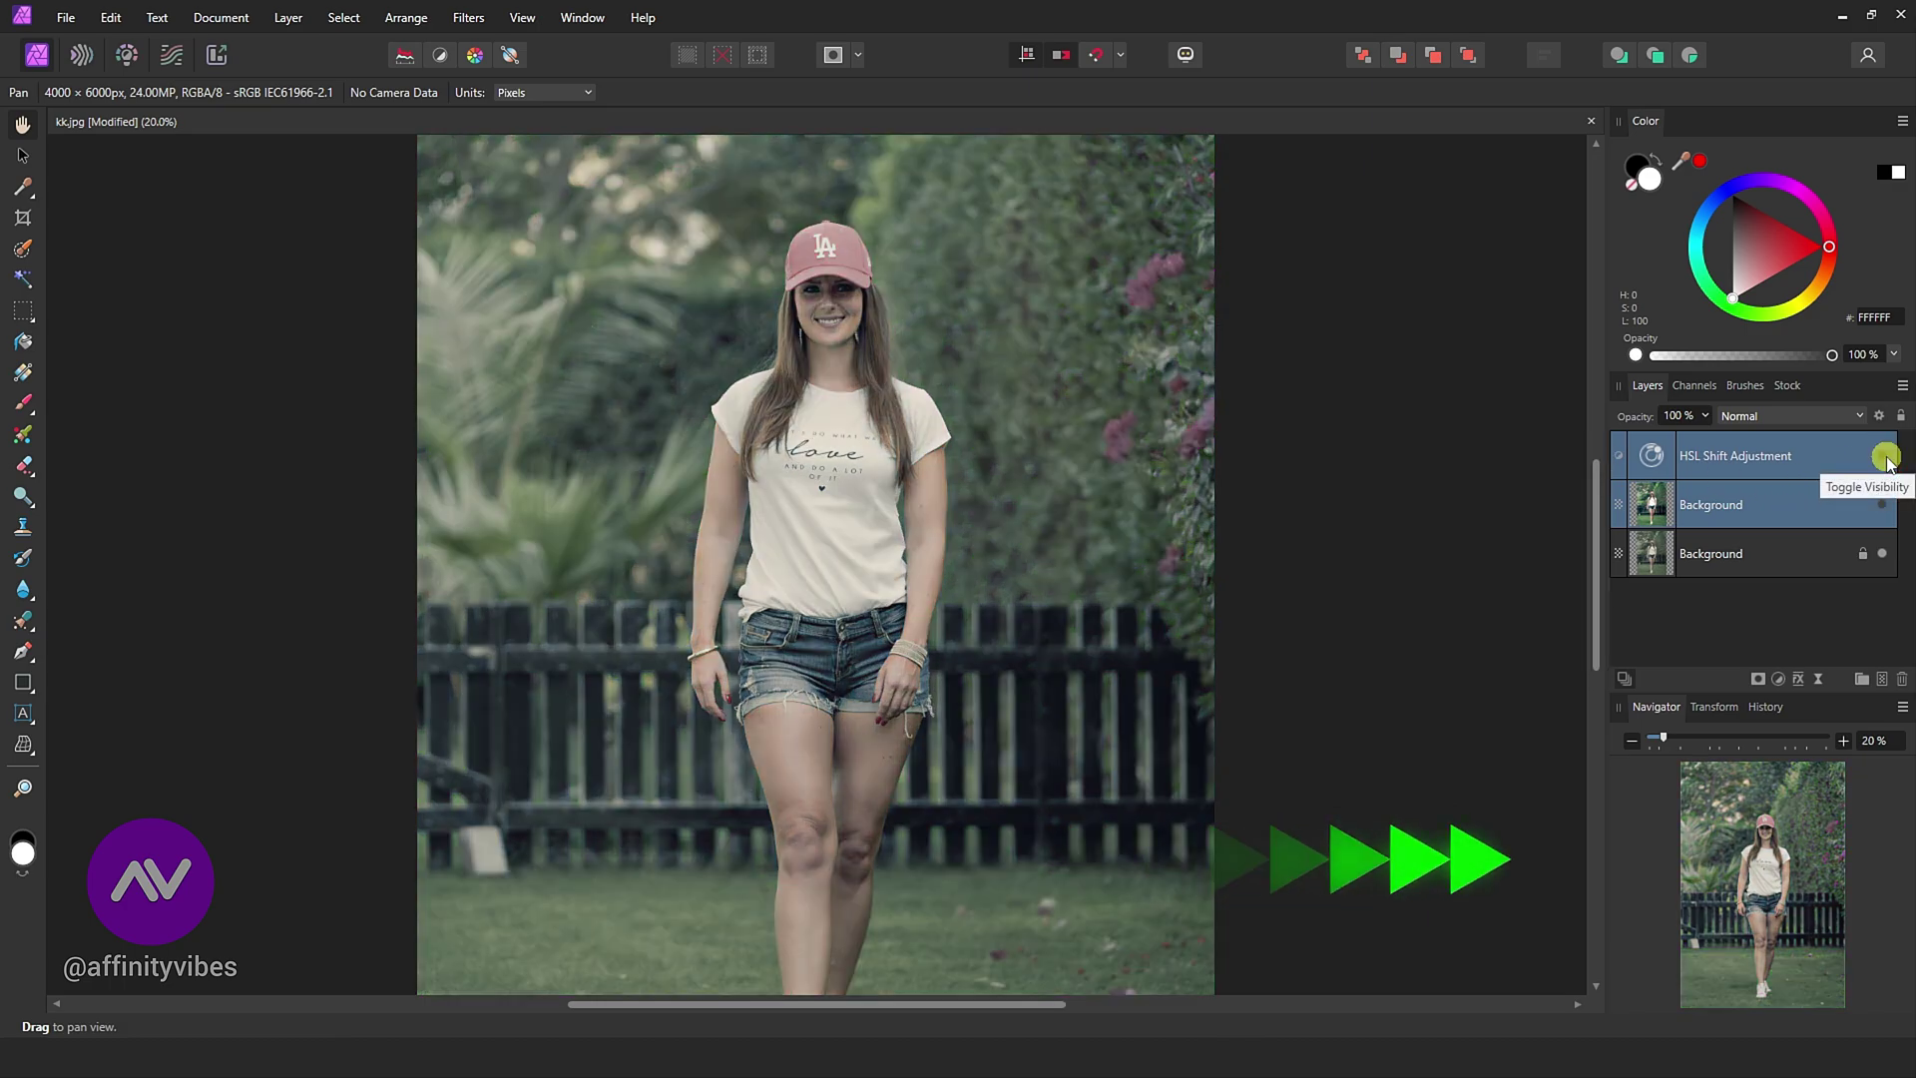
click(1884, 459)
click(1883, 458)
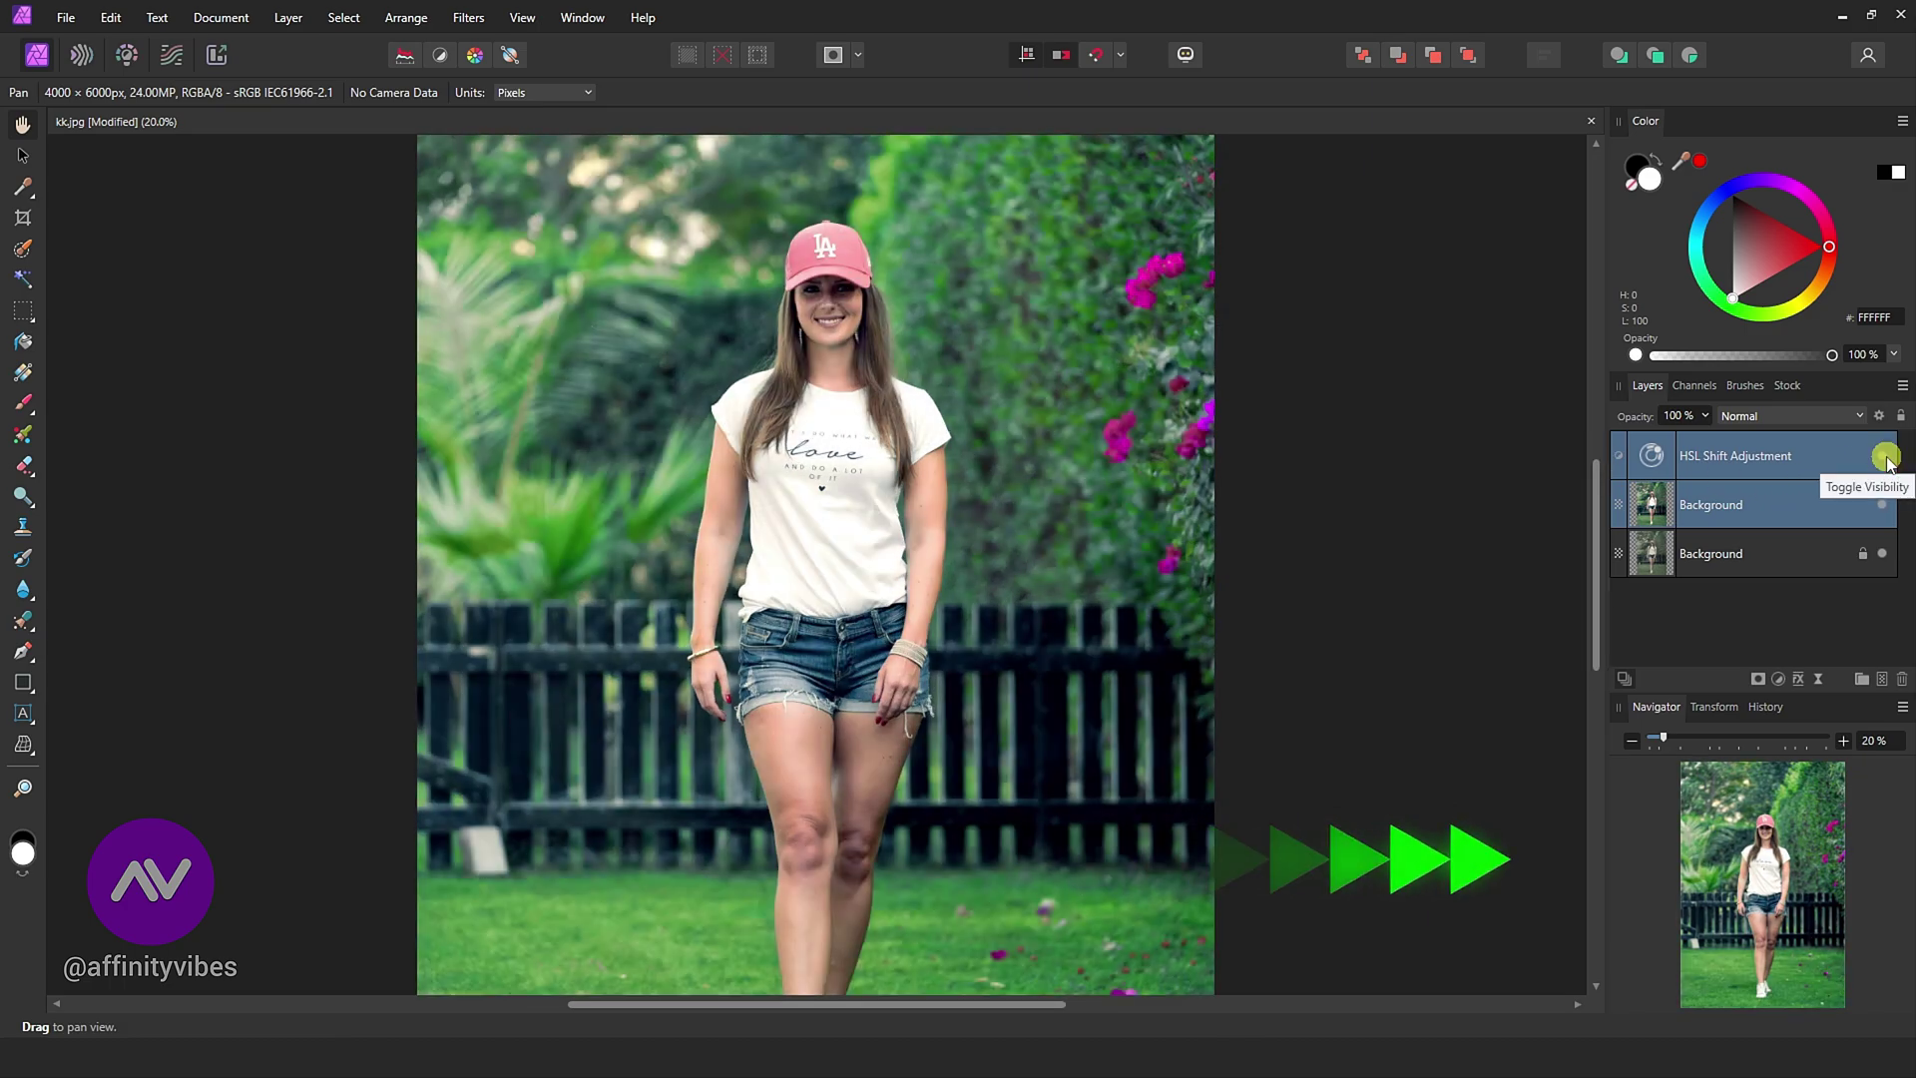
click(1883, 458)
click(1883, 459)
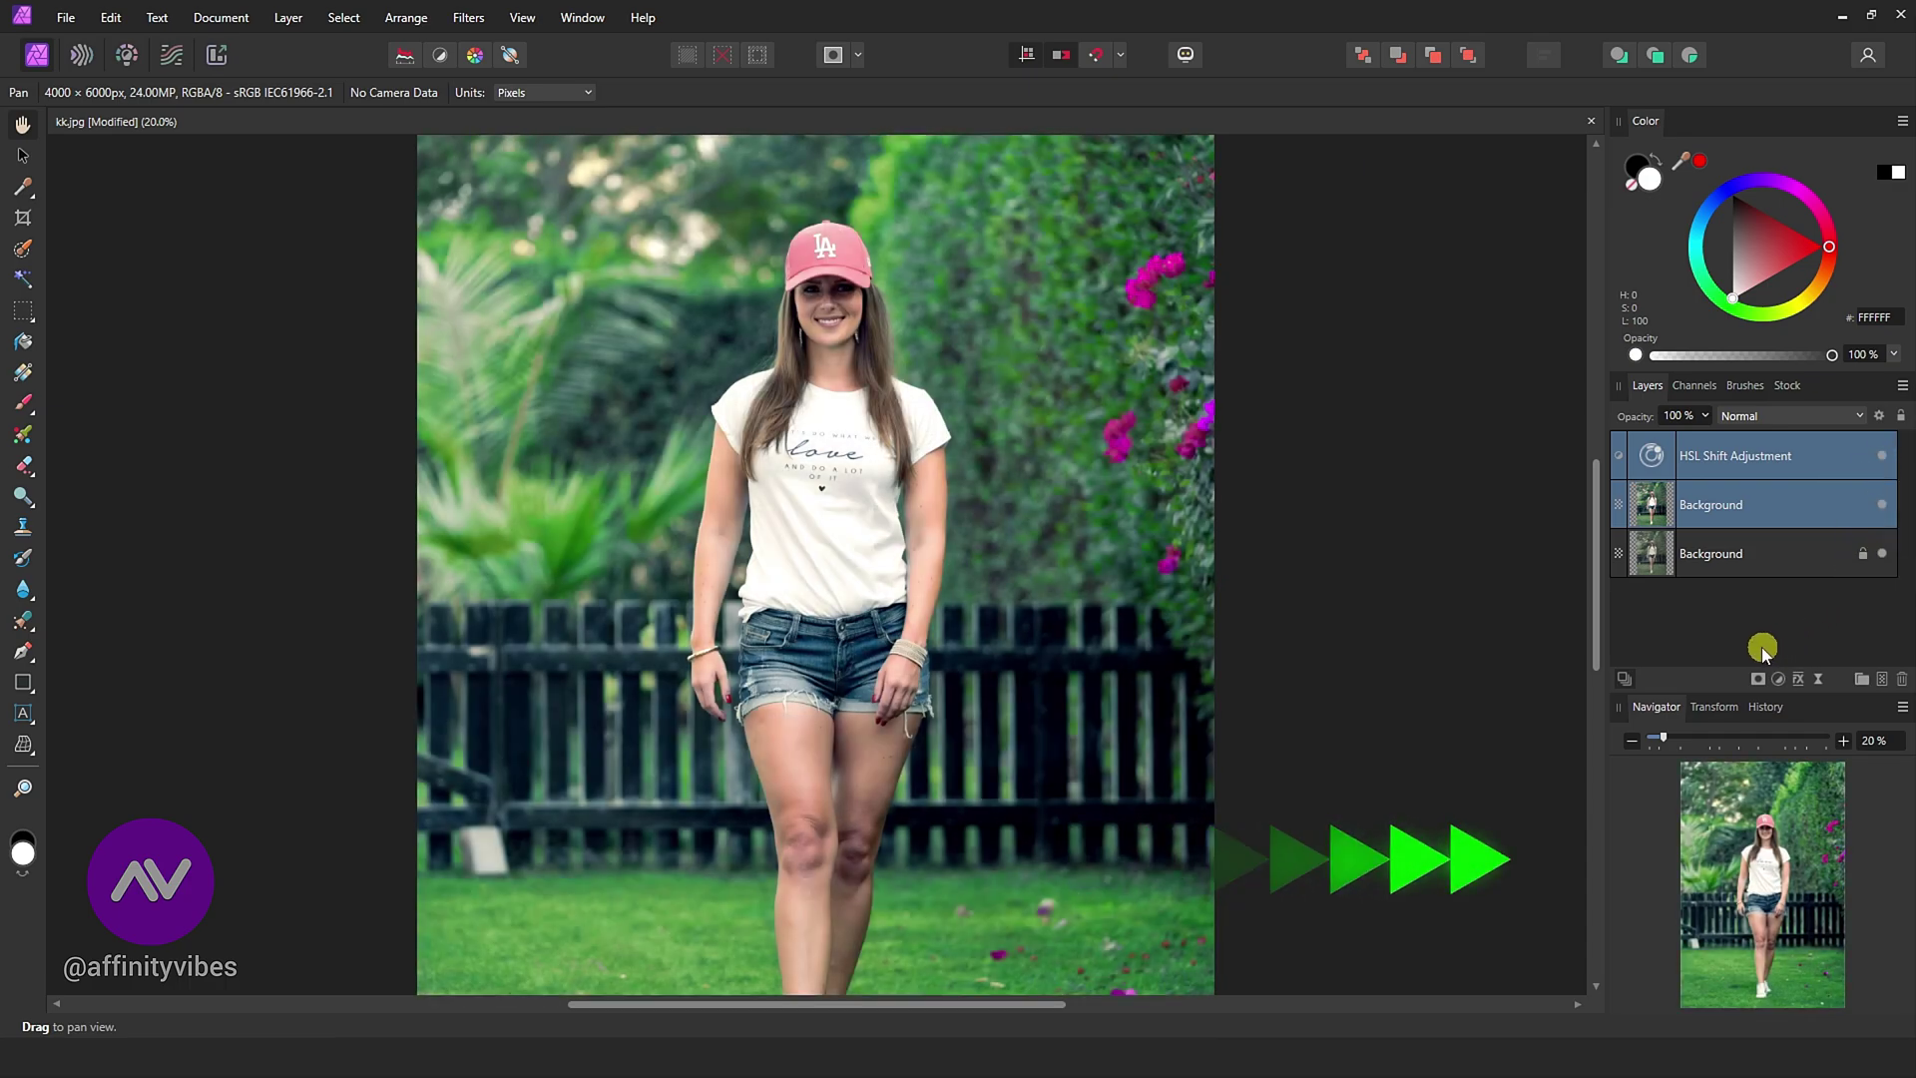
right_click(1724, 459)
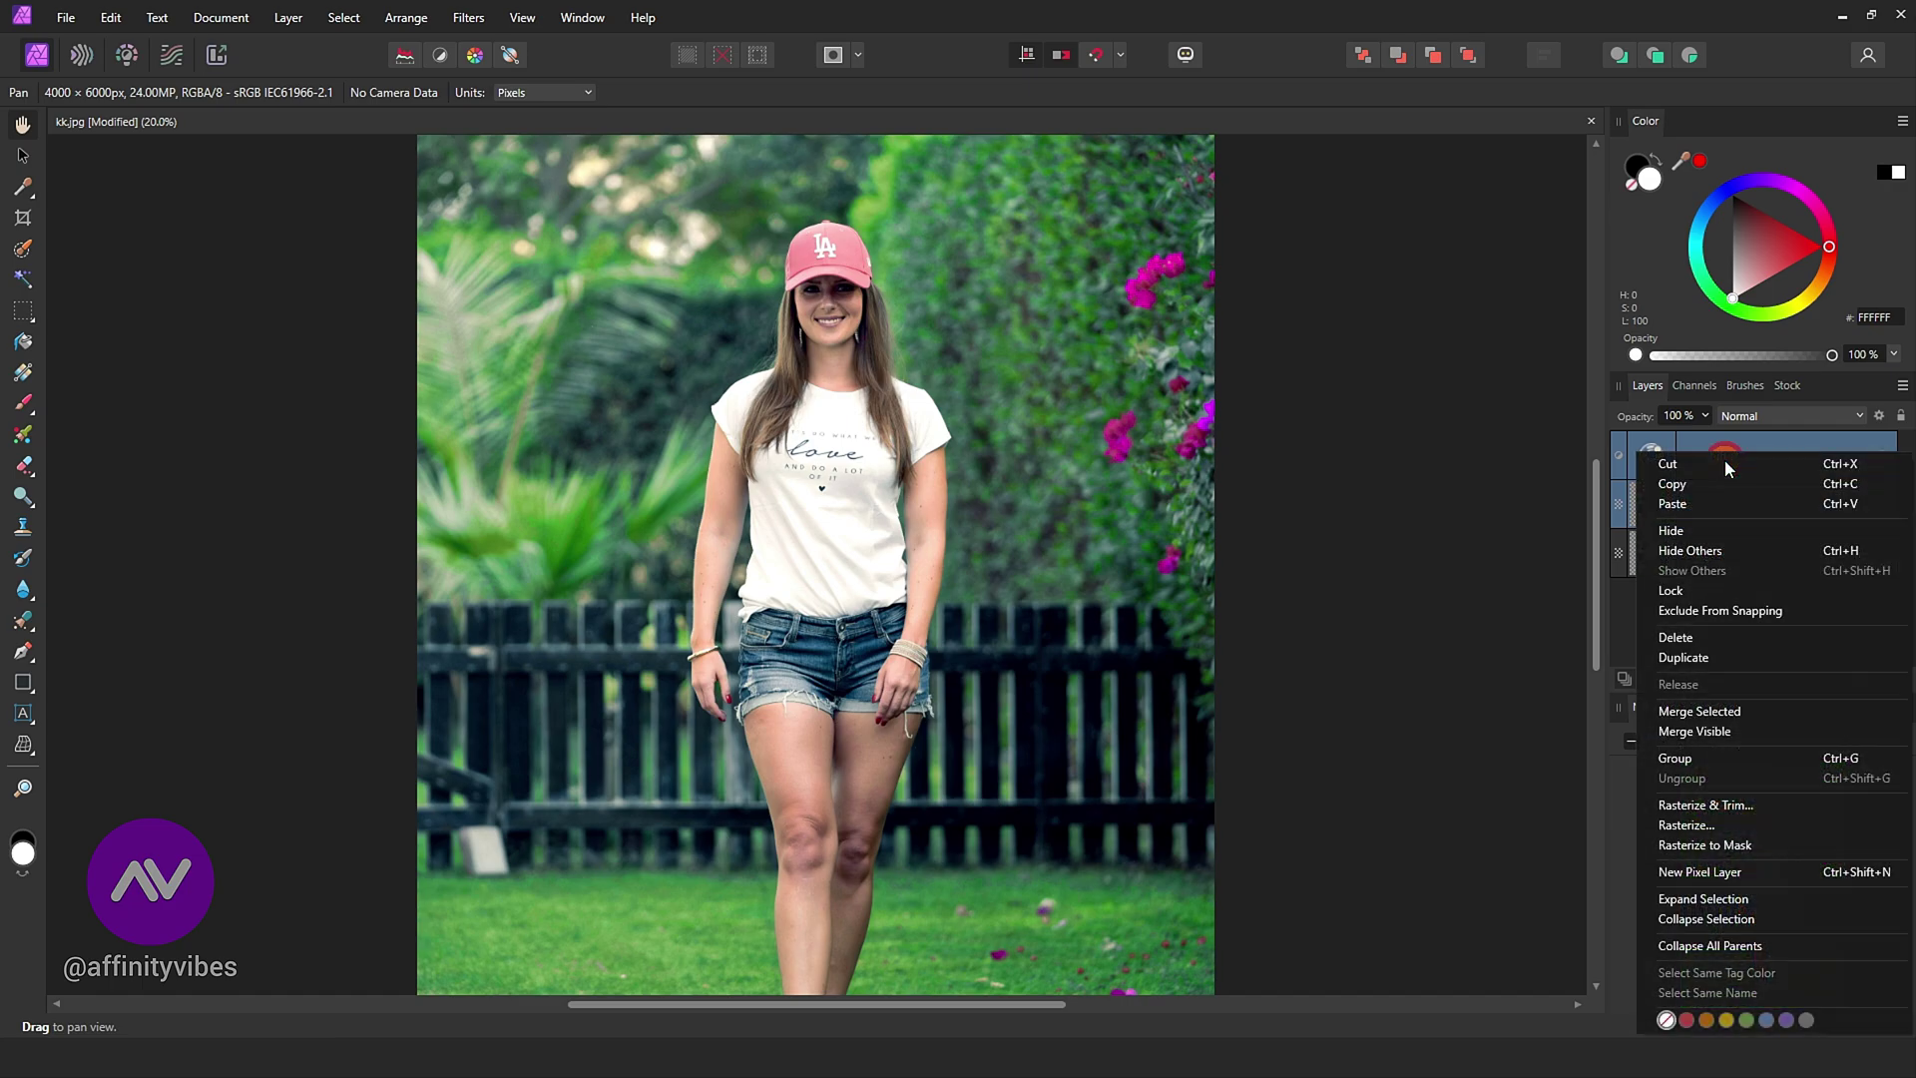
click(1748, 728)
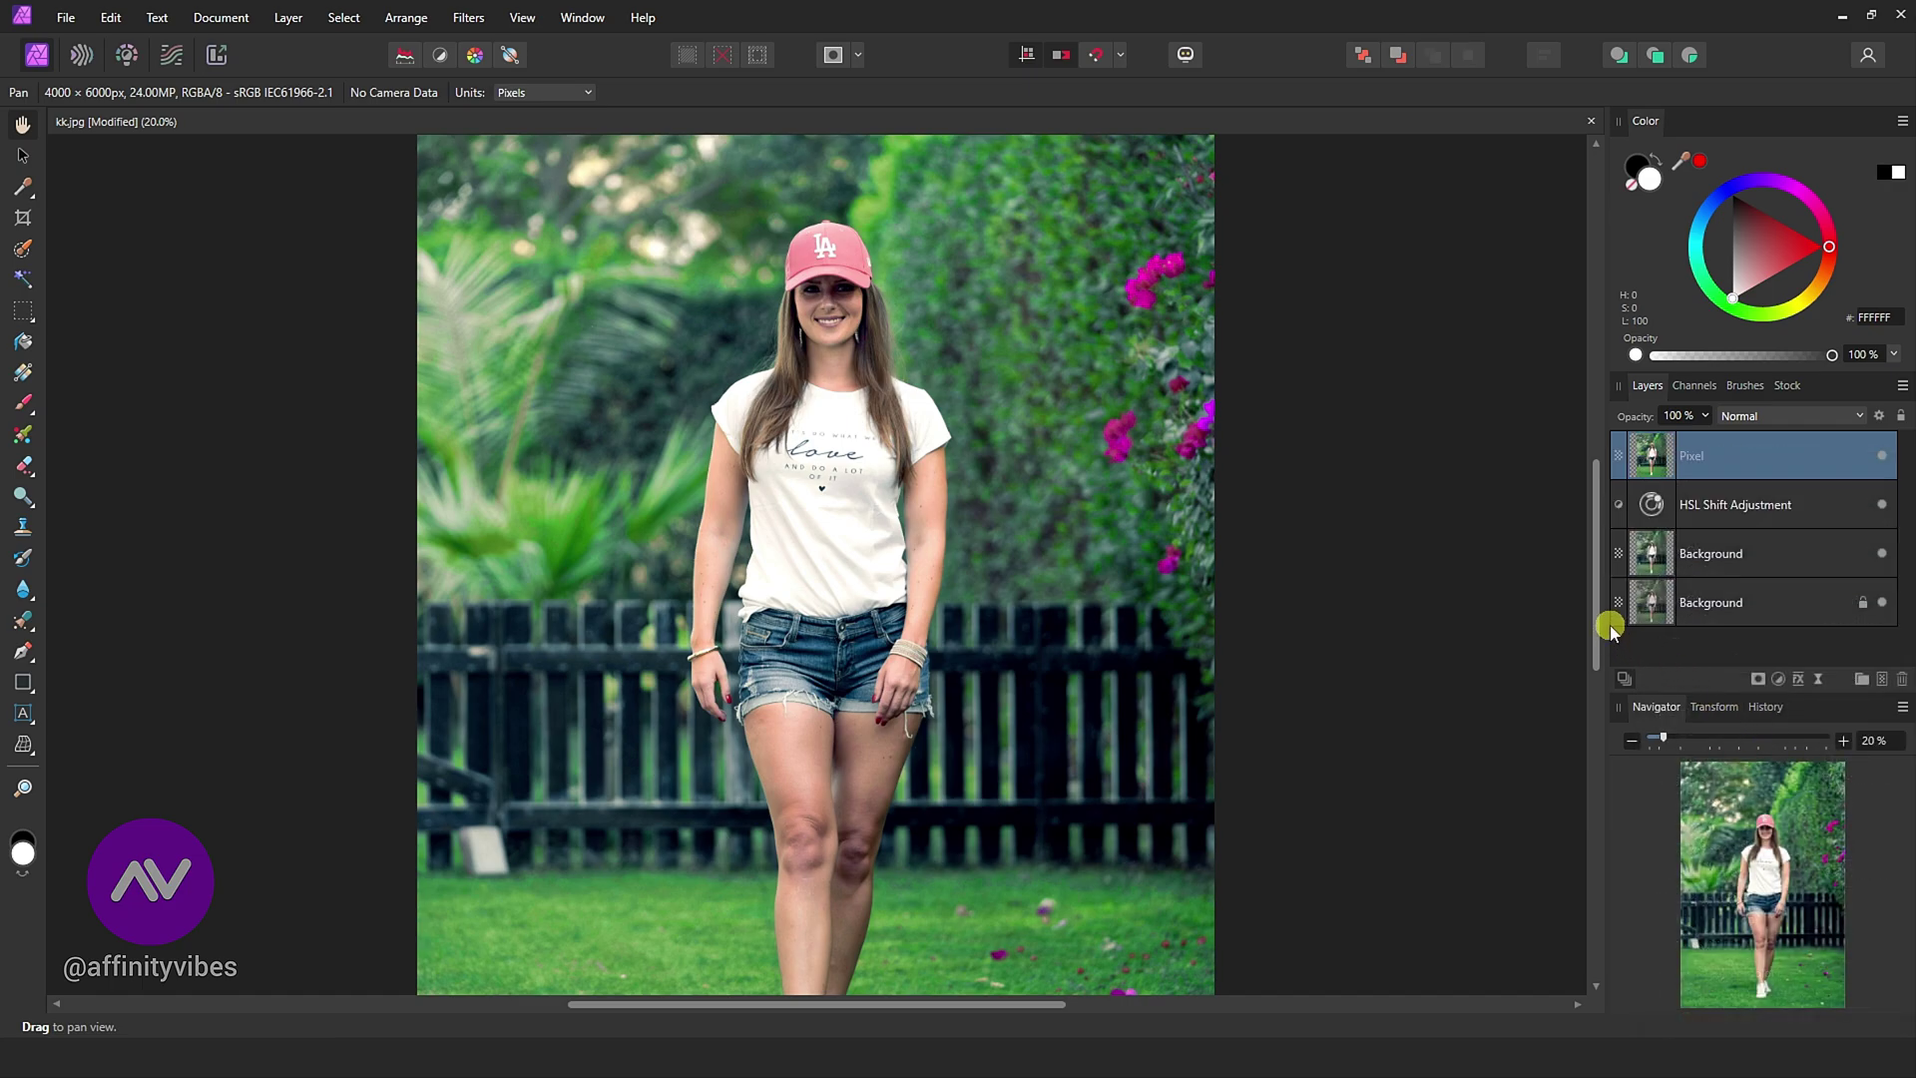
Apply Haze Removal to the merged Pixel layer after checking the split before/after view
click(472, 18)
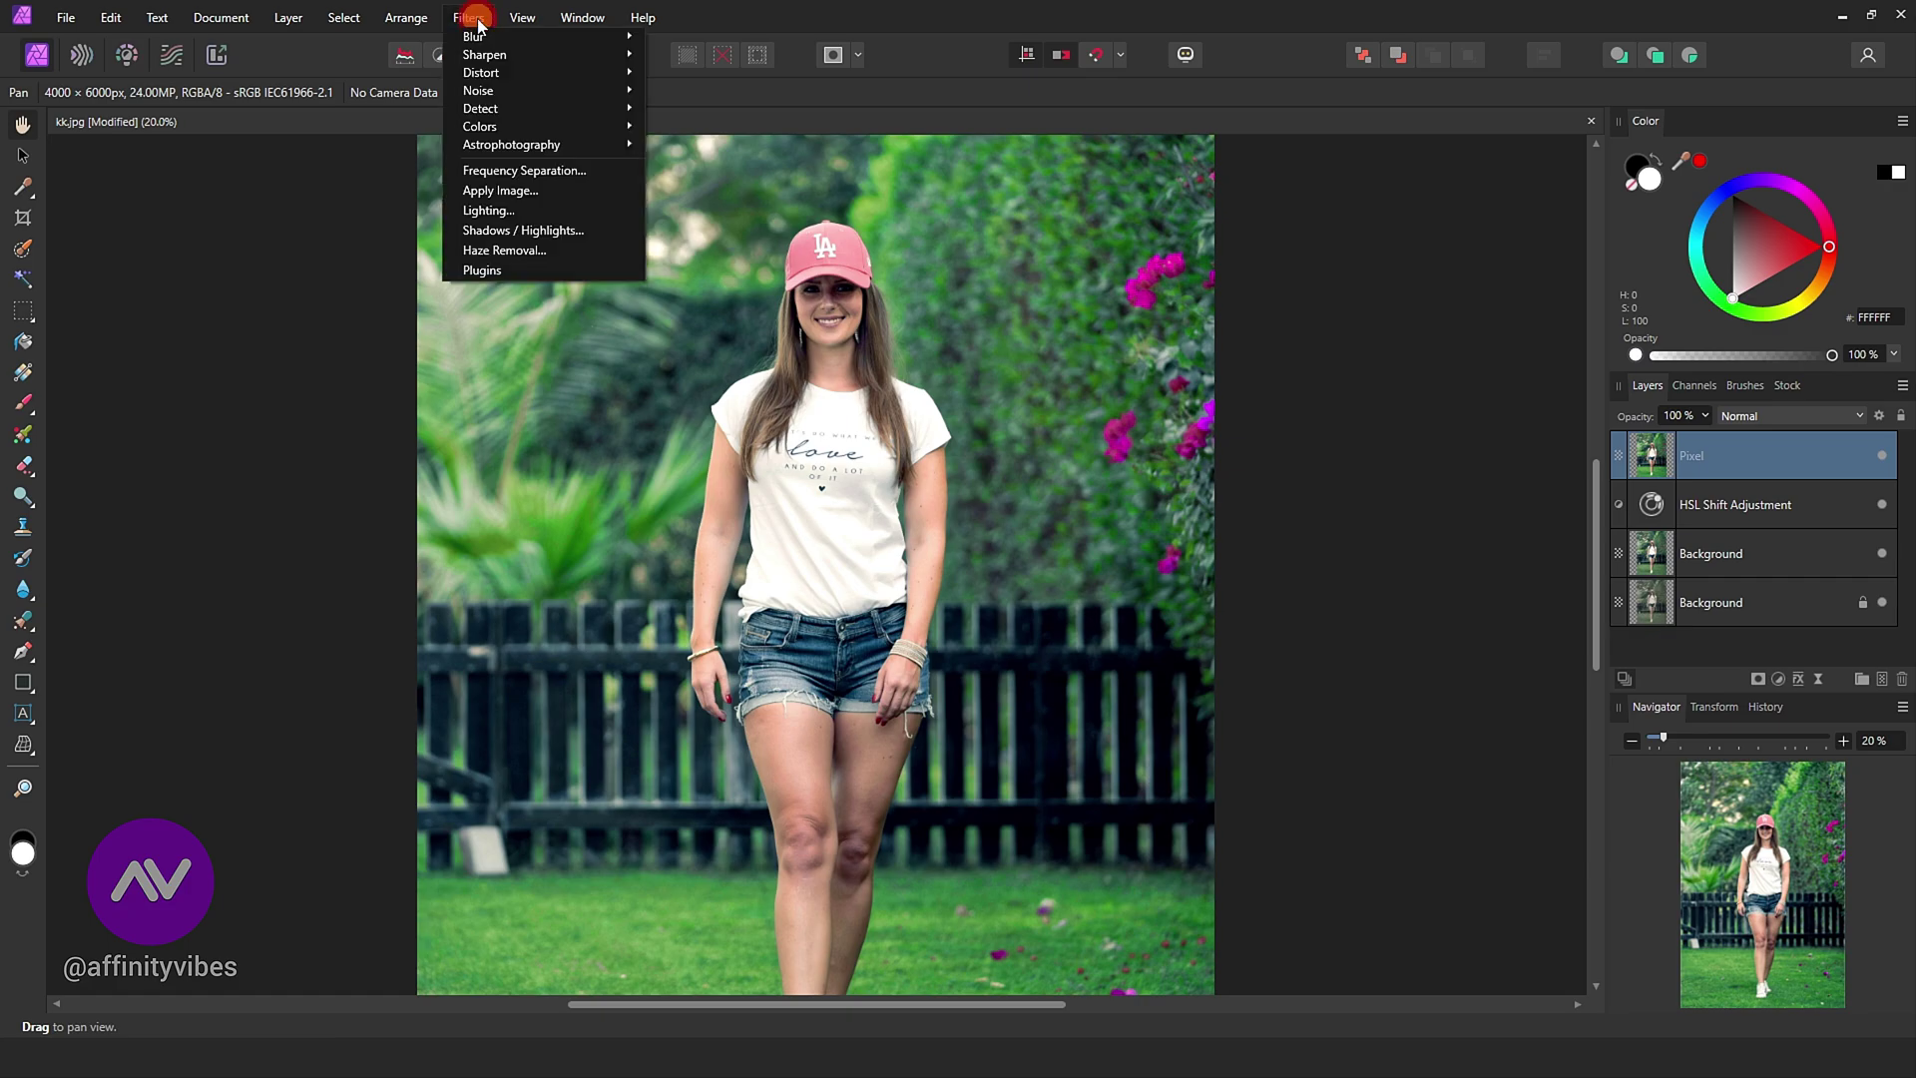
click(549, 255)
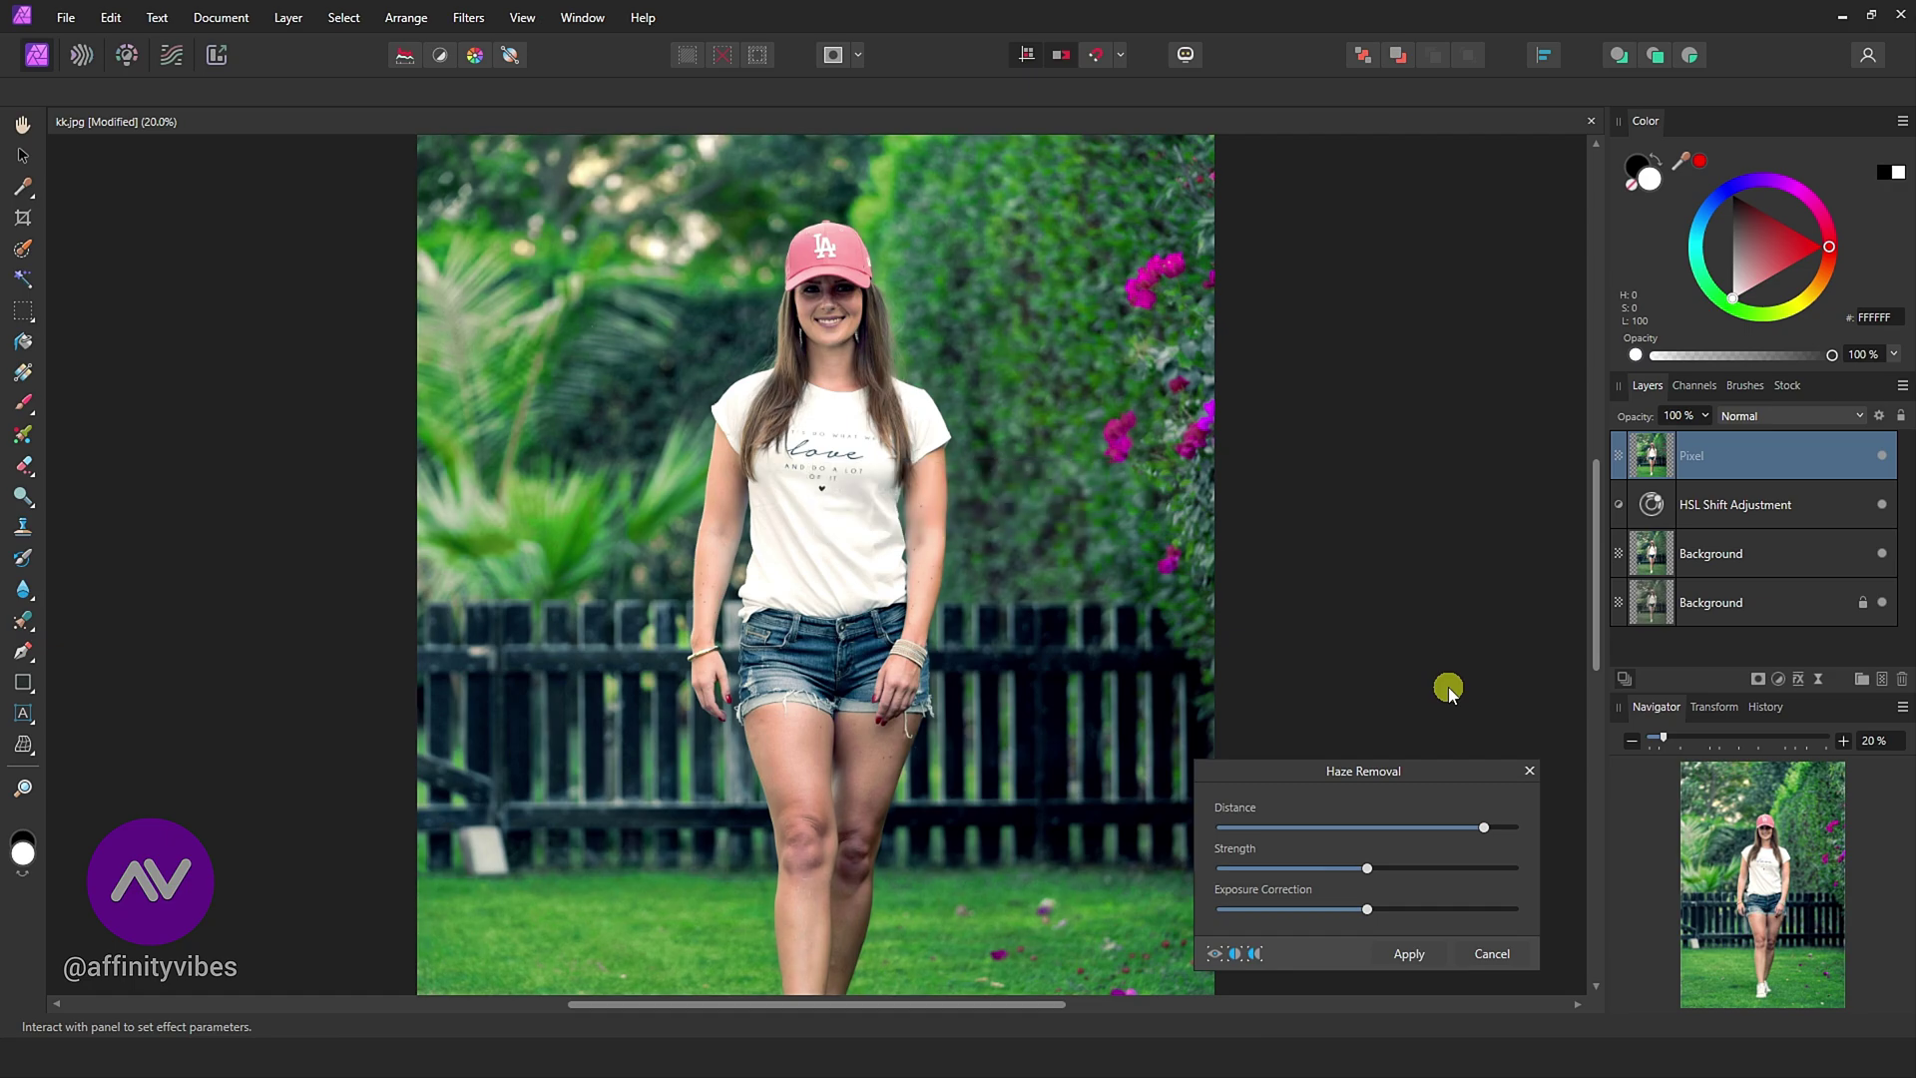
drag(1399, 771, 1374, 300)
scroll(825, 449, up, 2)
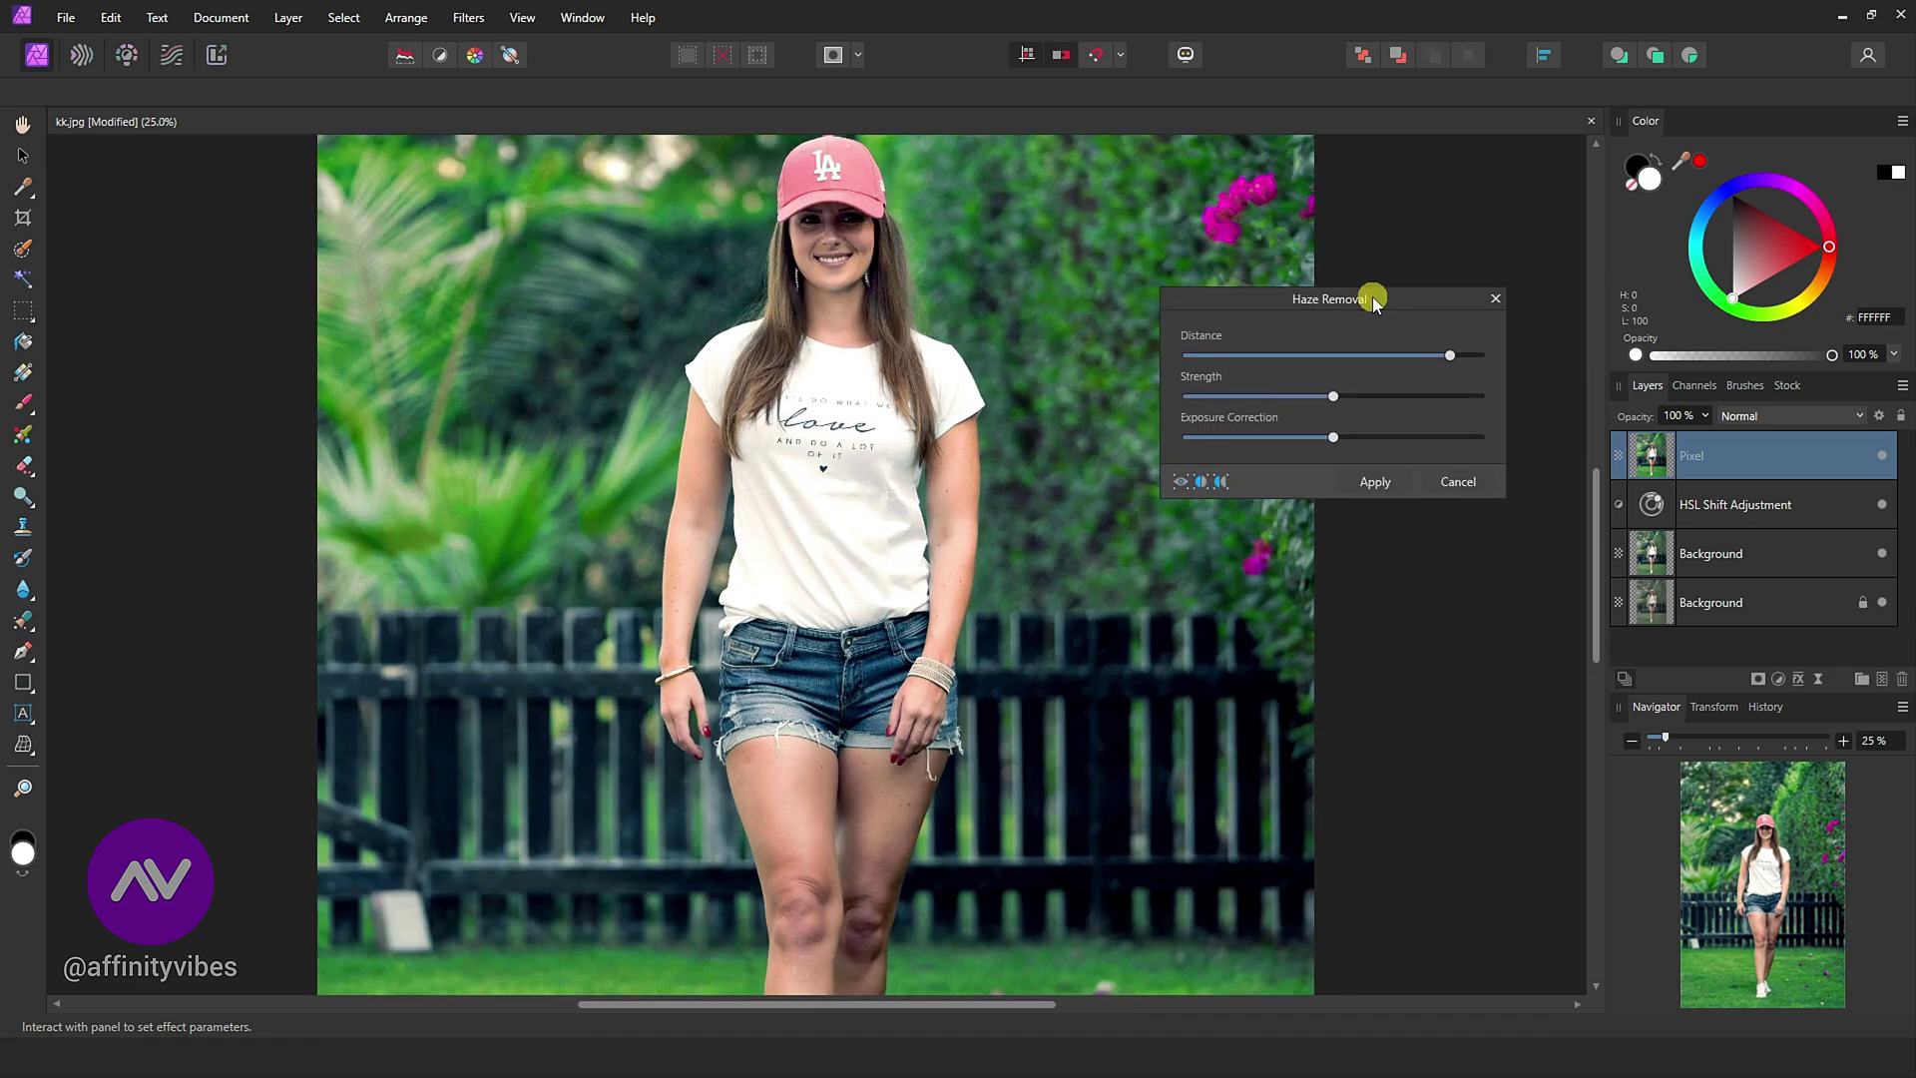
click(1201, 479)
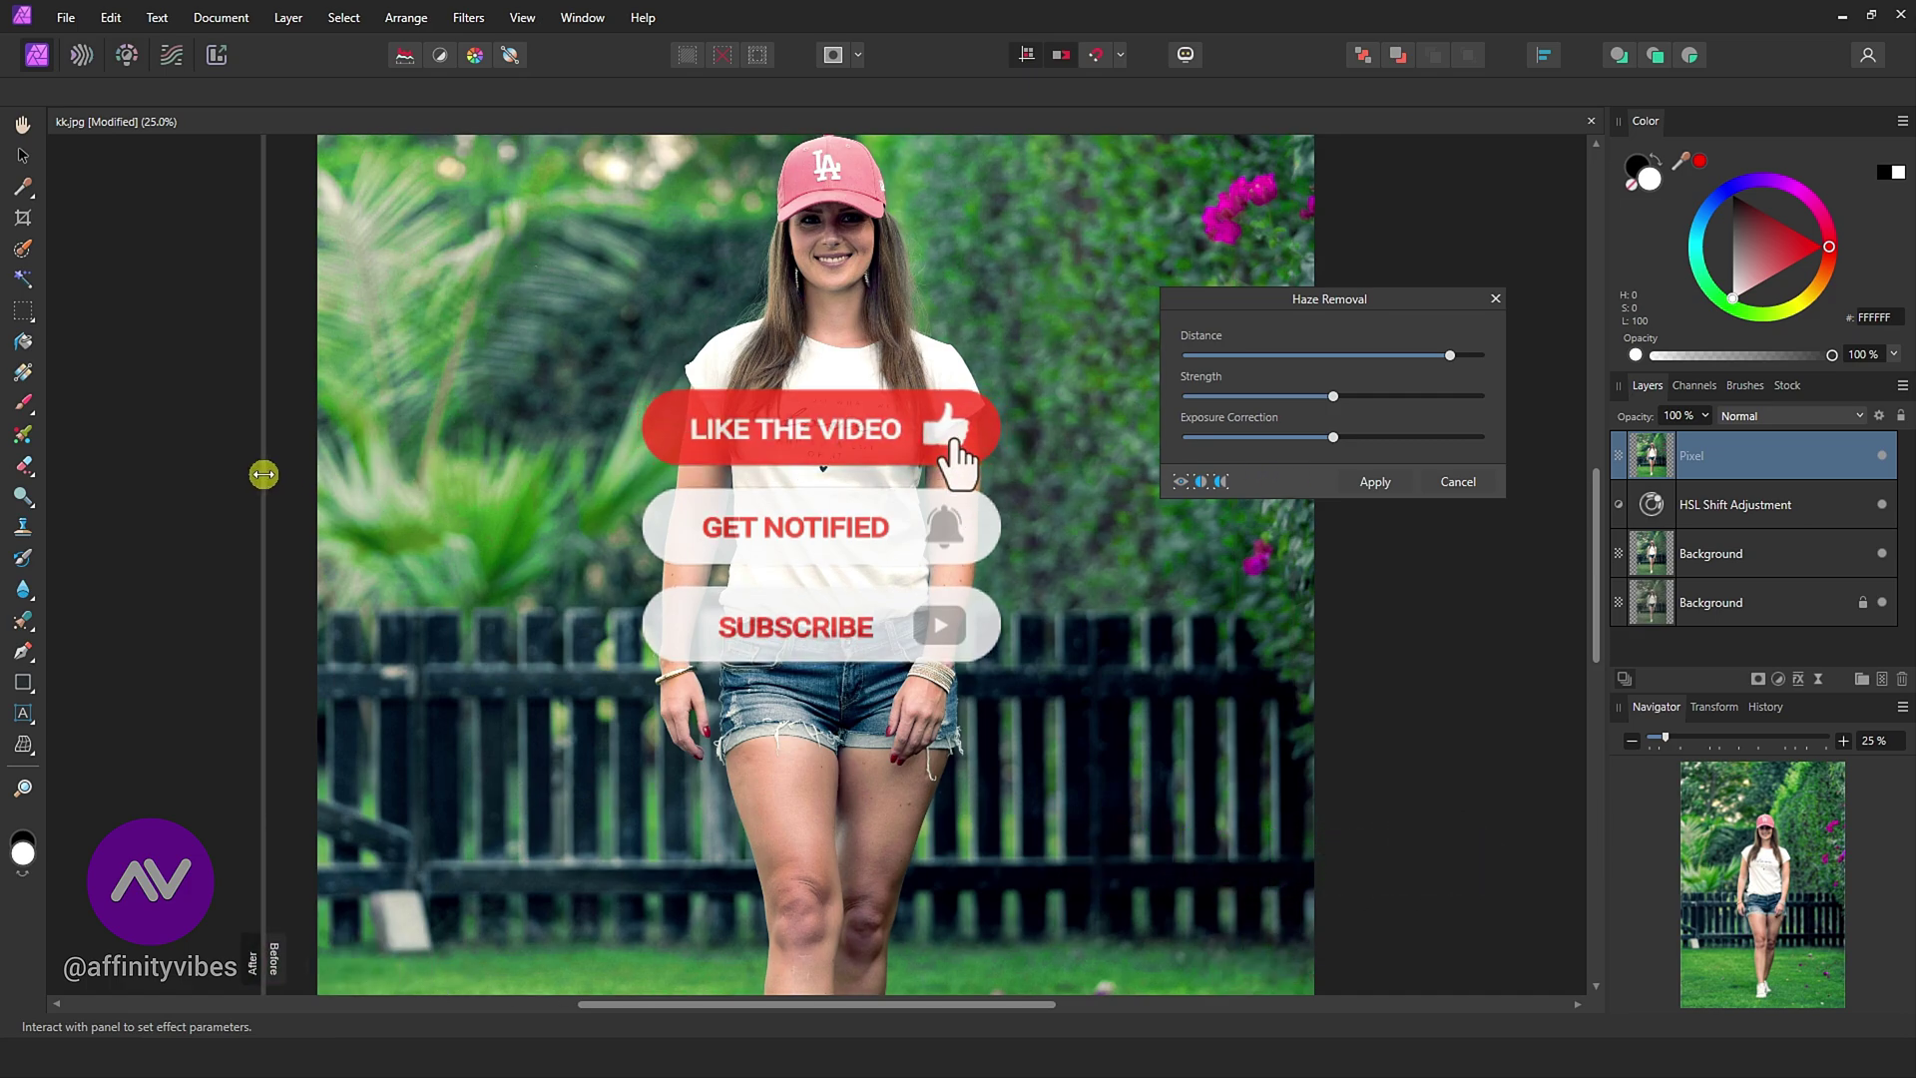
mouse_move(1105, 474)
mouse_down()
mouse_move(823, 475)
mouse_move(1243, 475)
mouse_move(322, 474)
mouse_move(1243, 475)
mouse_up()
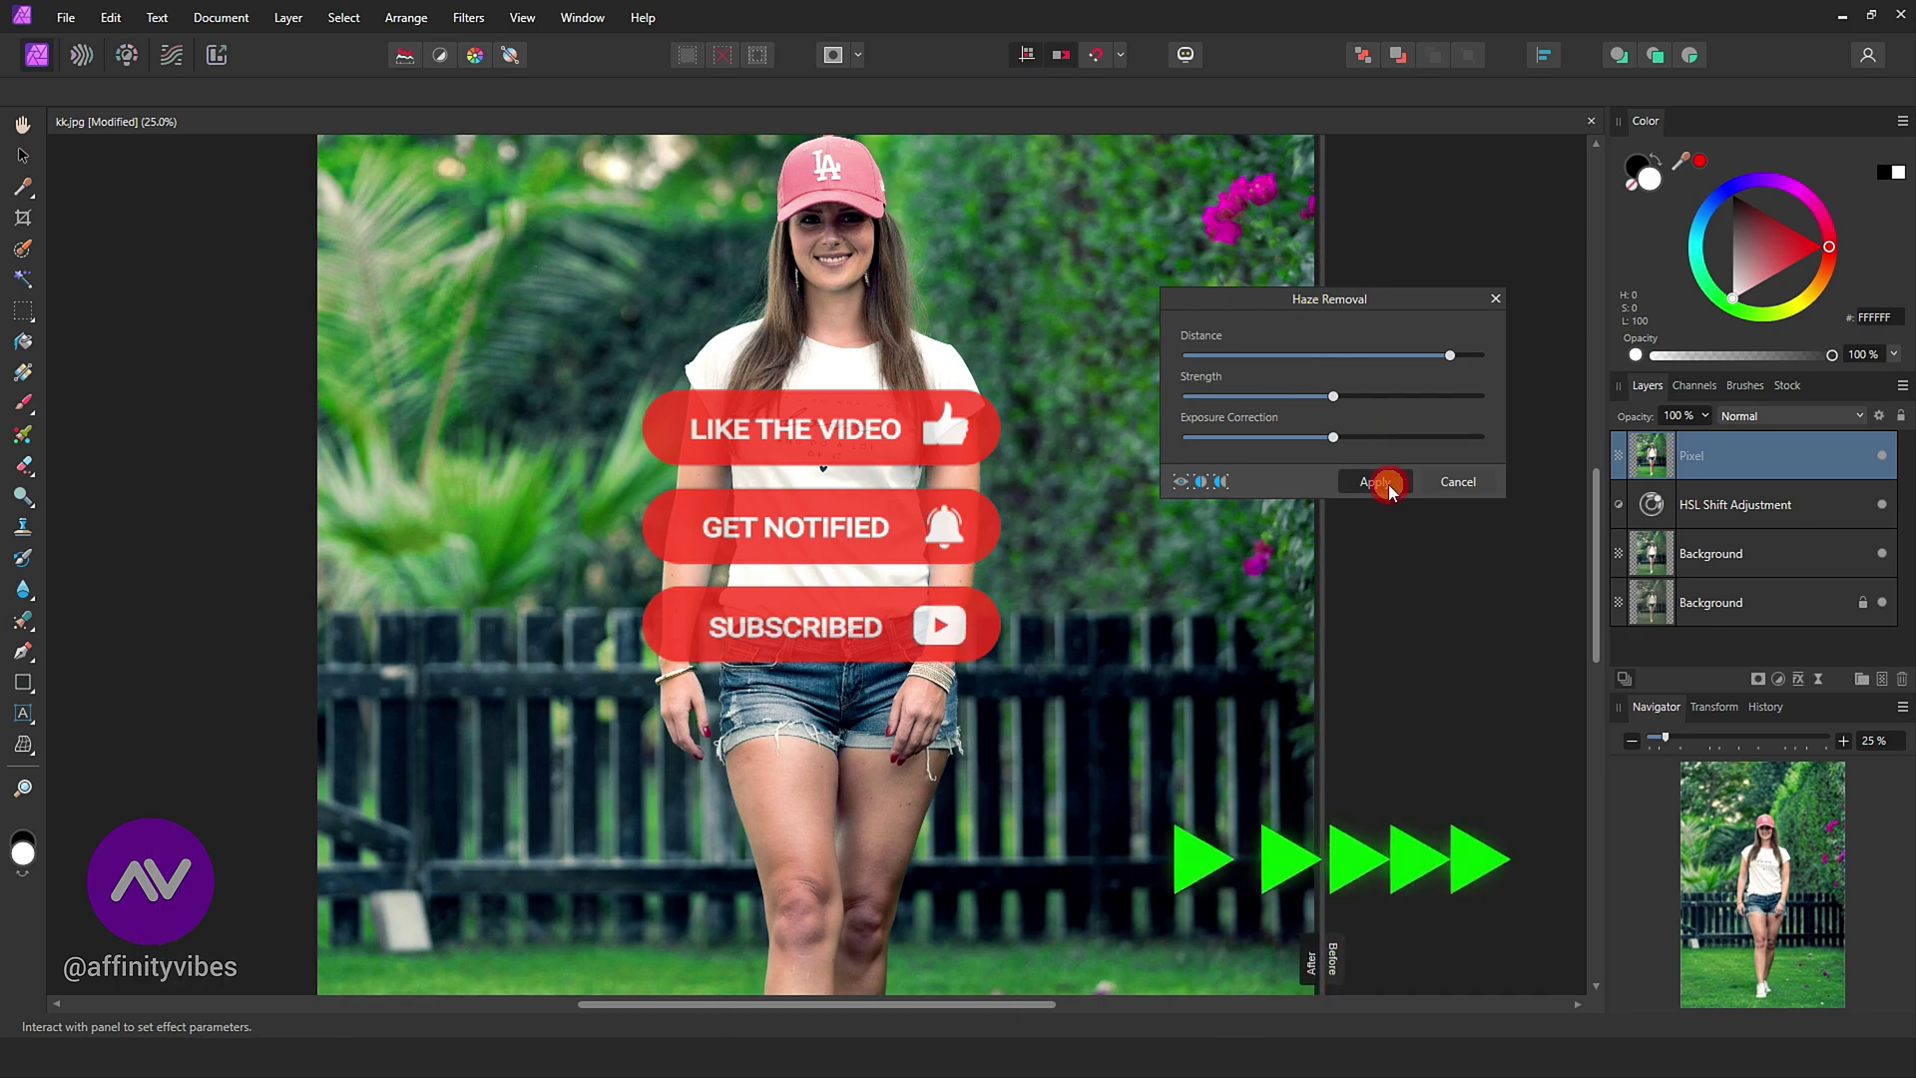
click(1374, 481)
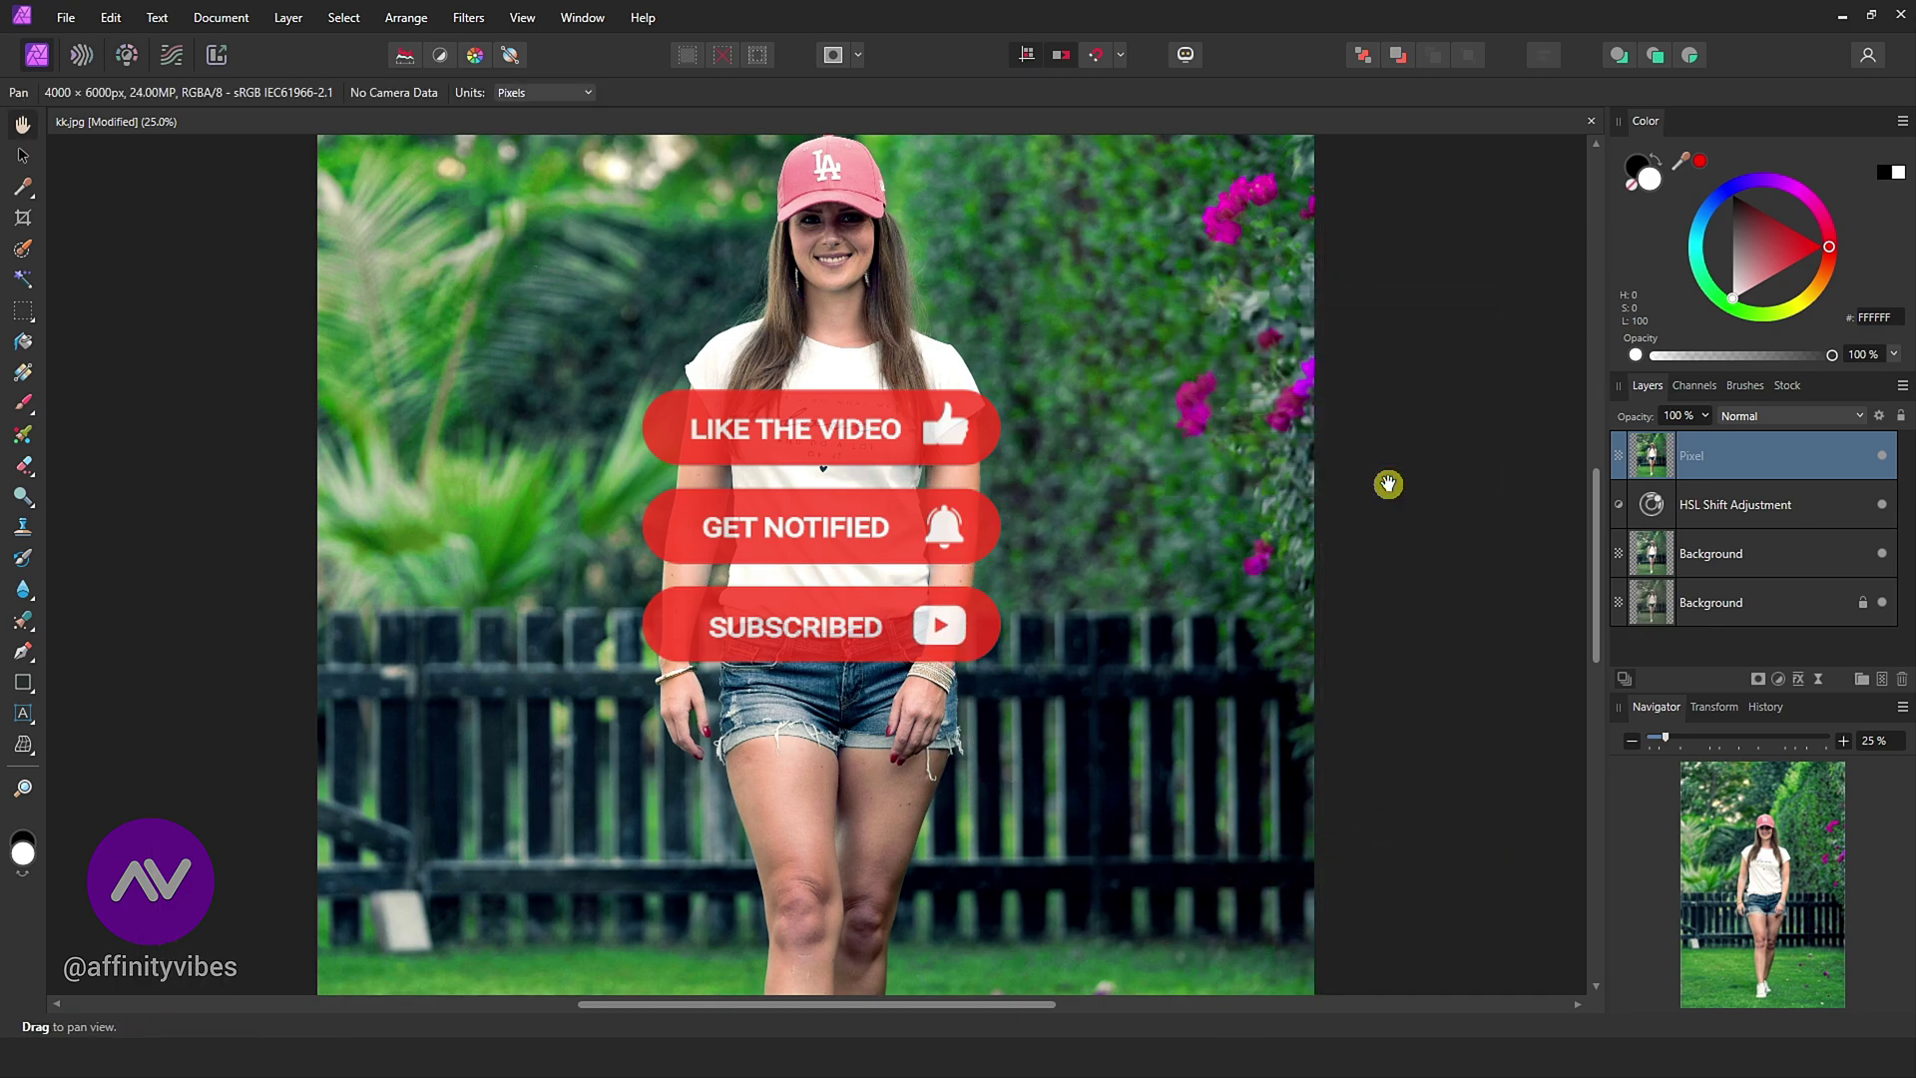
key(ctrl+0)
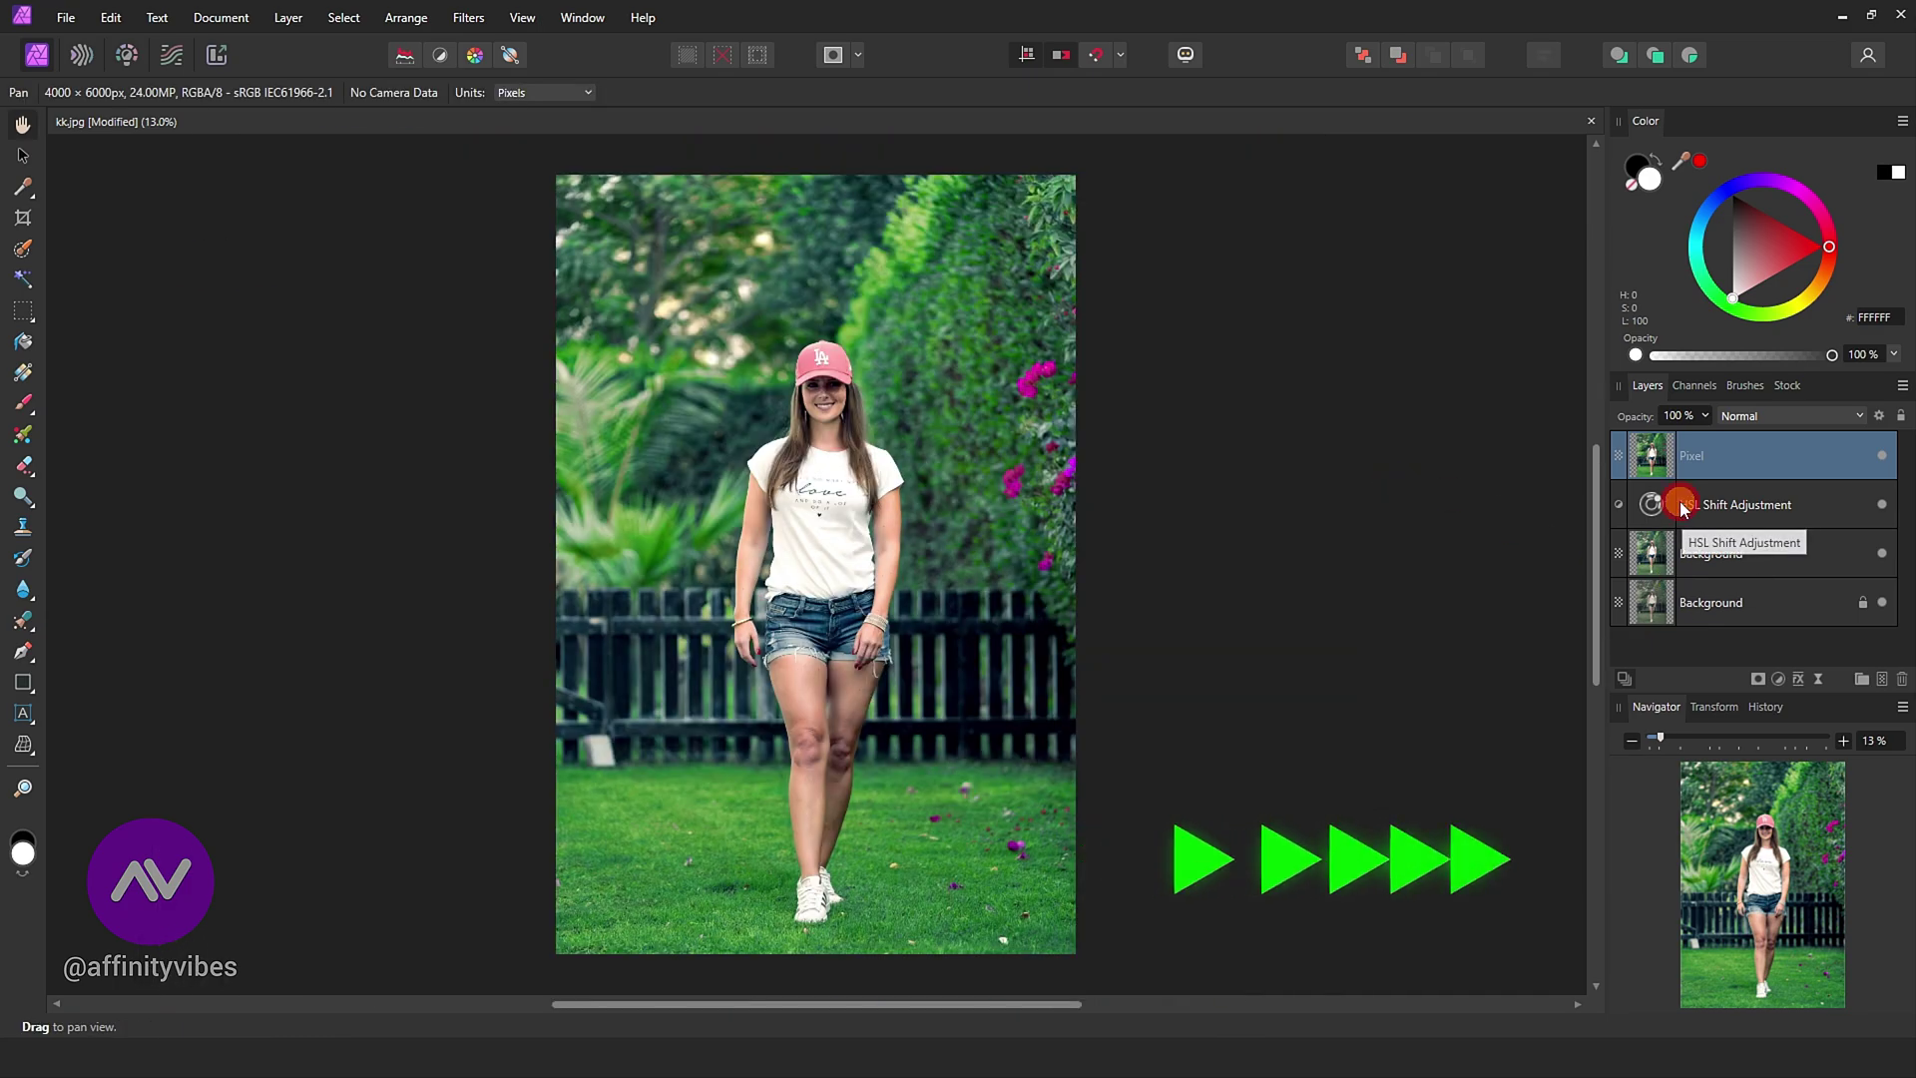
Group the HSL Shift Adjustment and Background copy, then hide and reshow the Pixel layer to compare
shift+click(1682, 510)
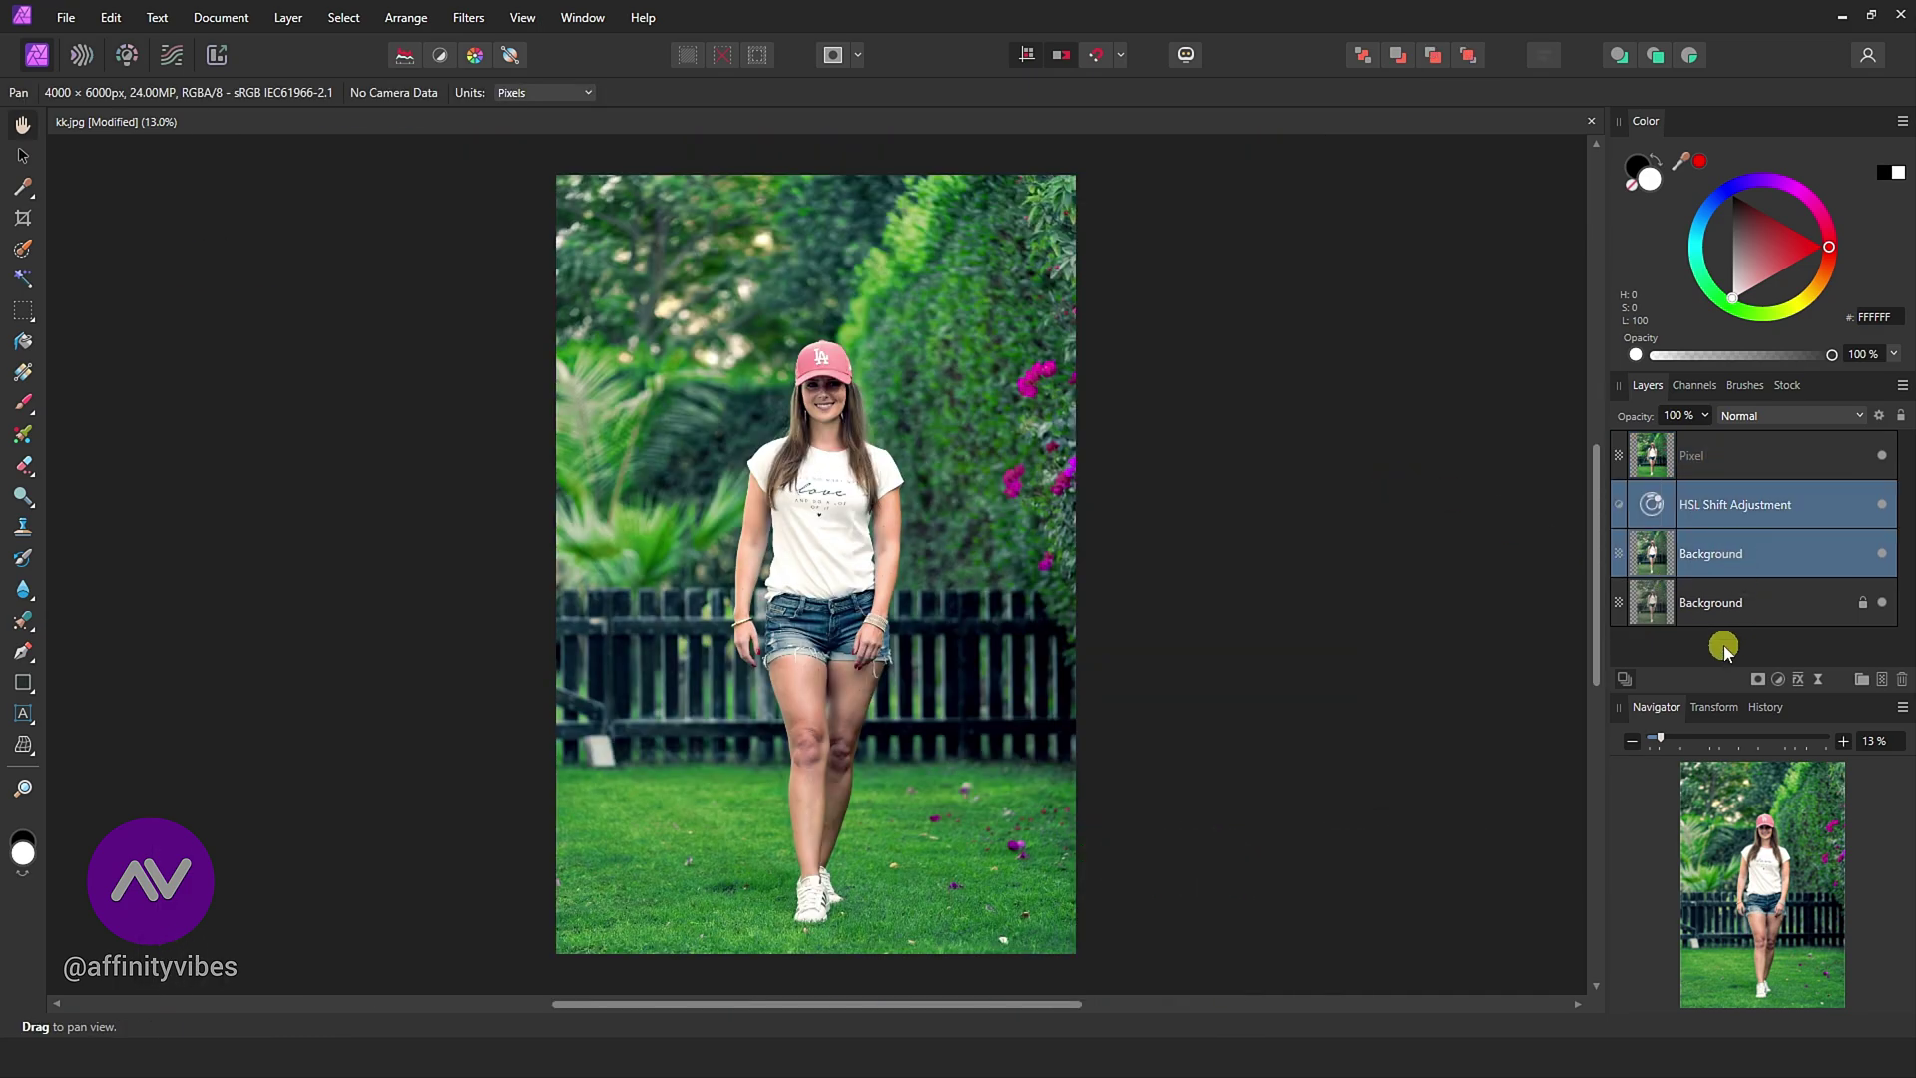
key(ctrl+g)
click(1884, 457)
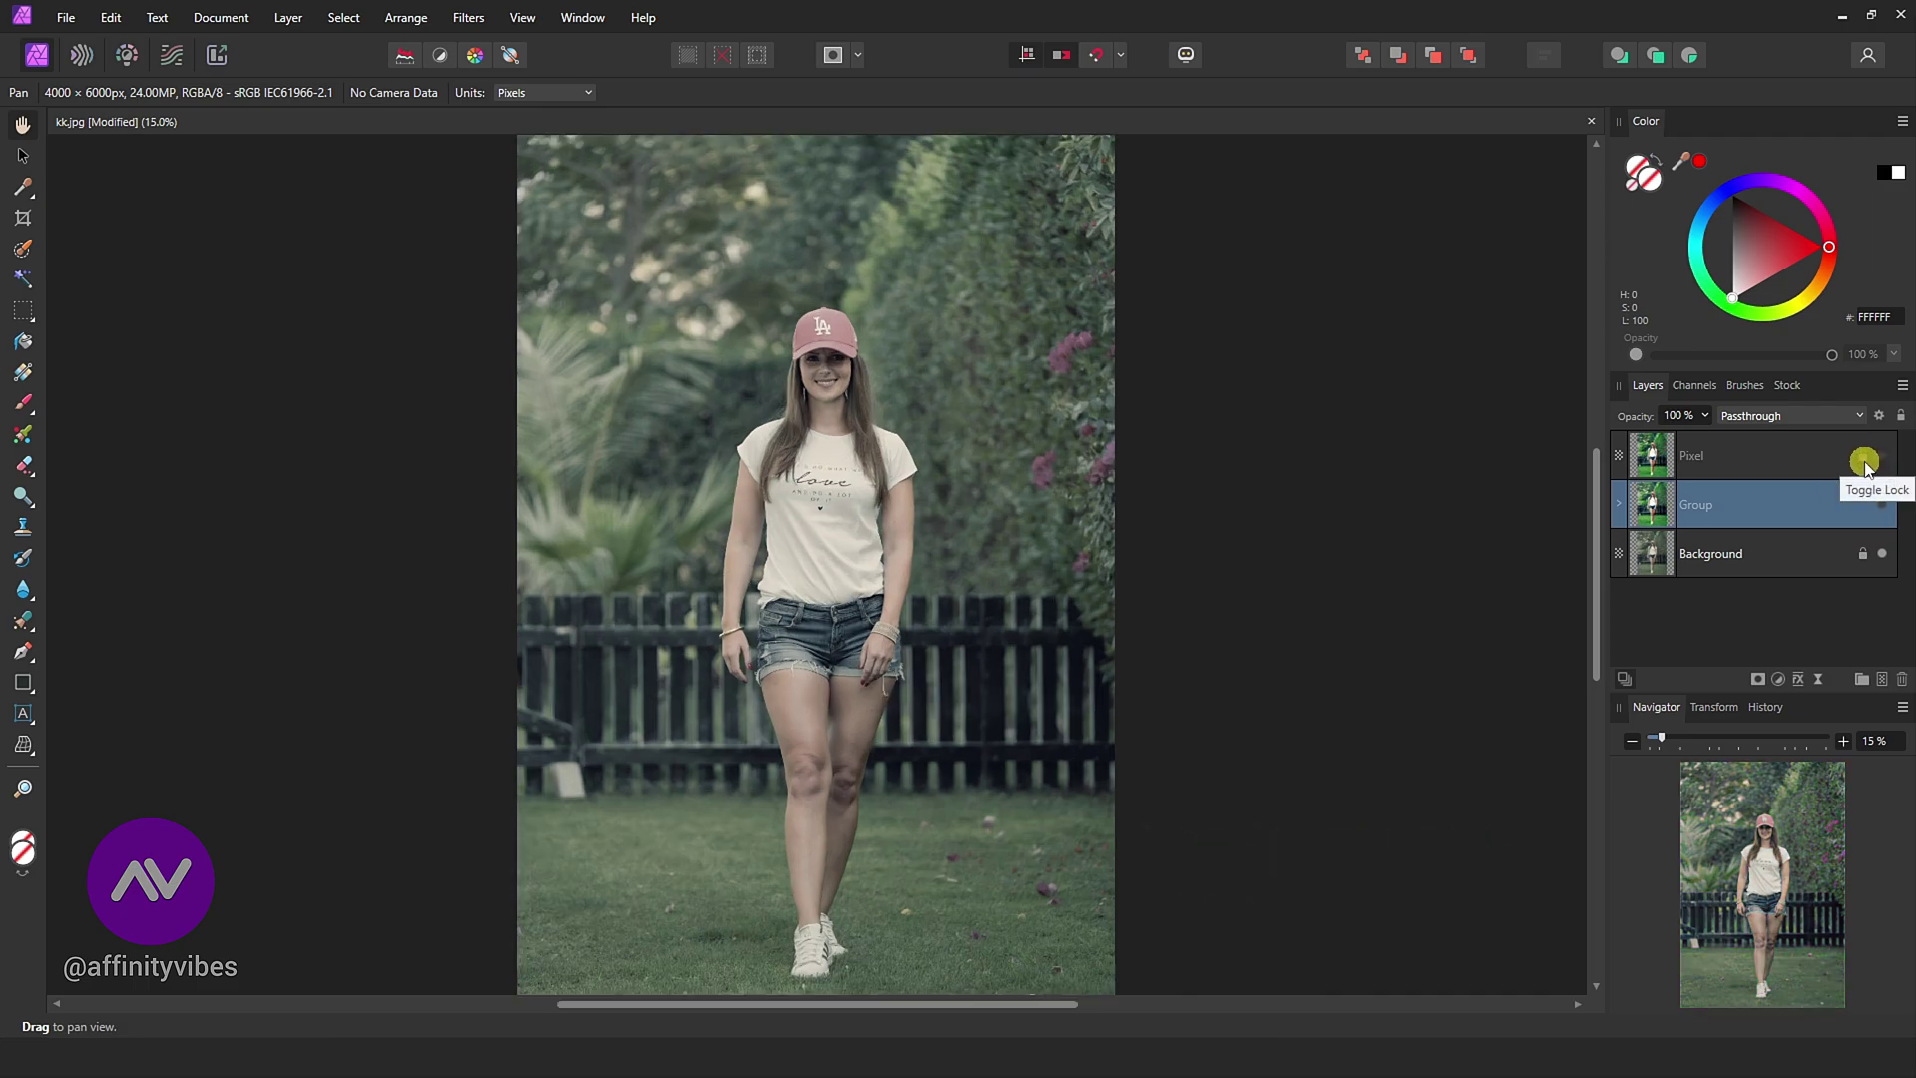
key(ctrl+plus)
click(1884, 461)
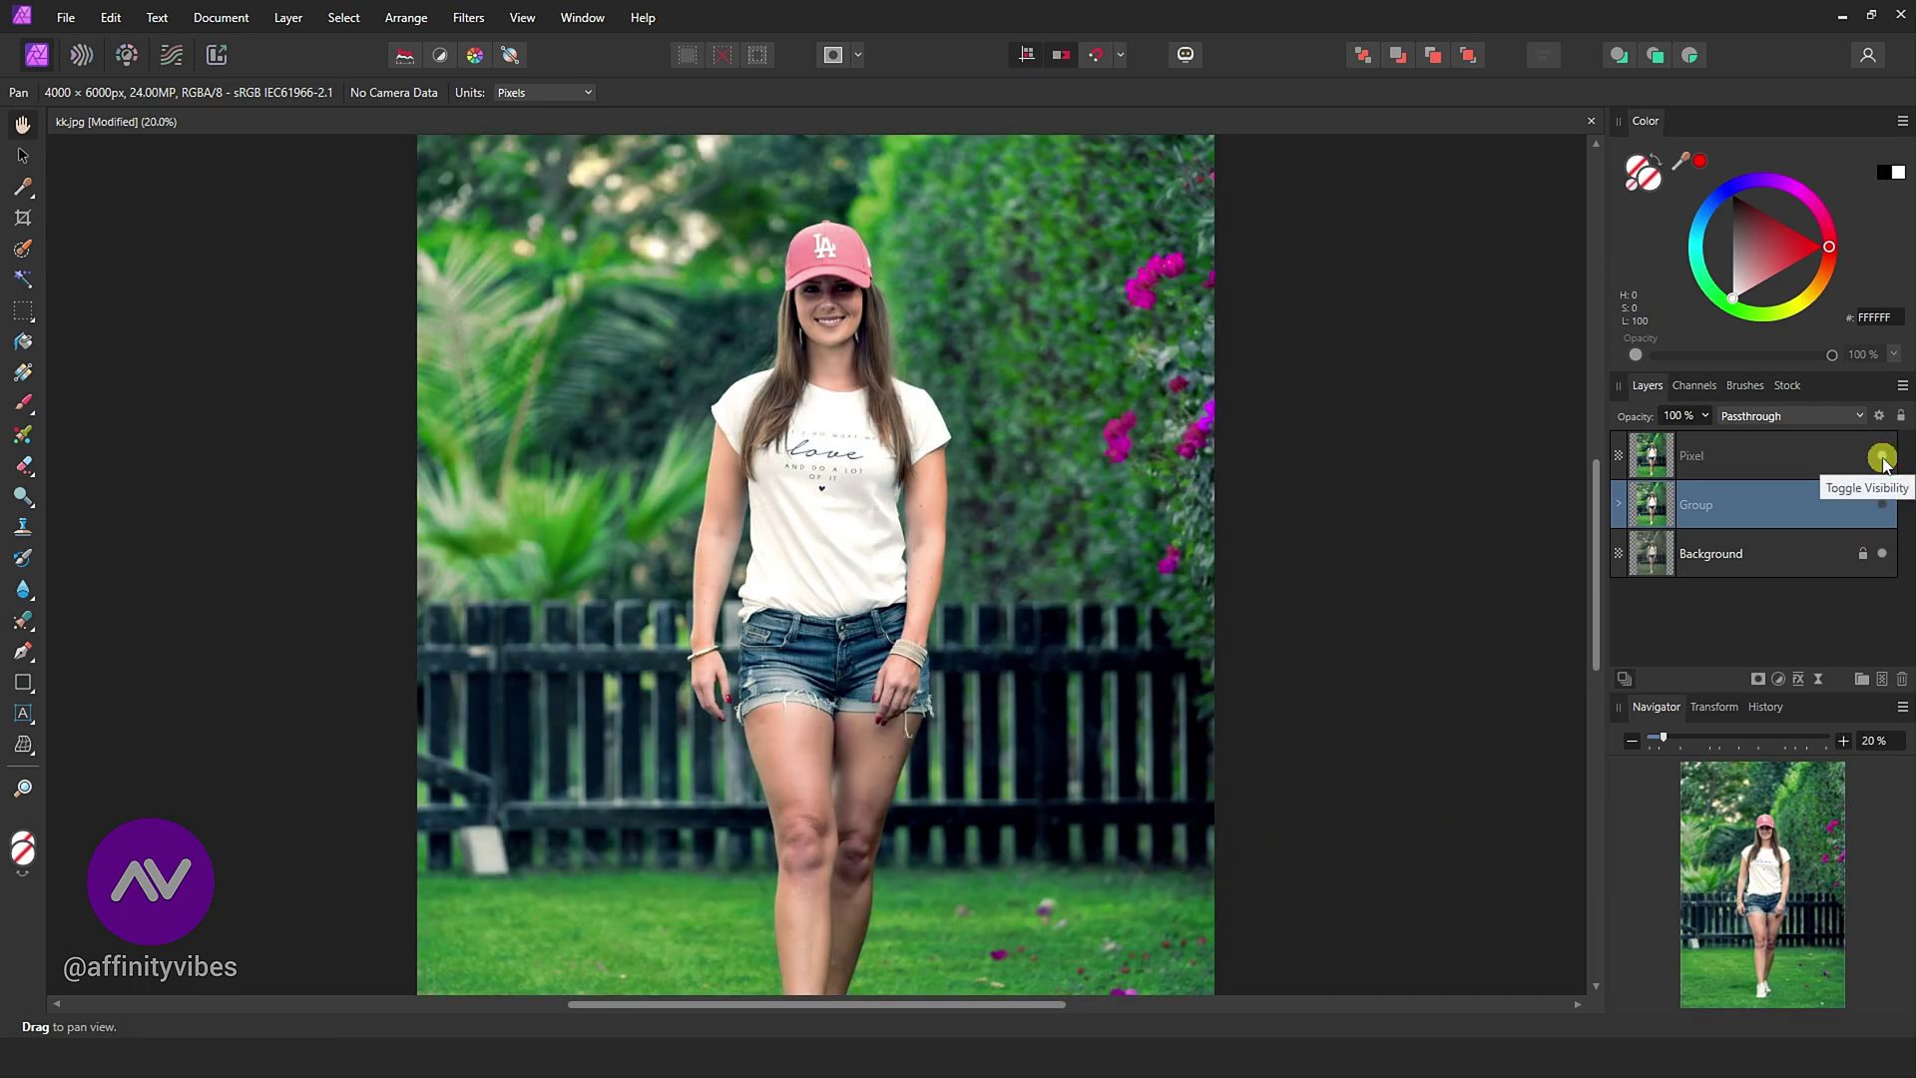